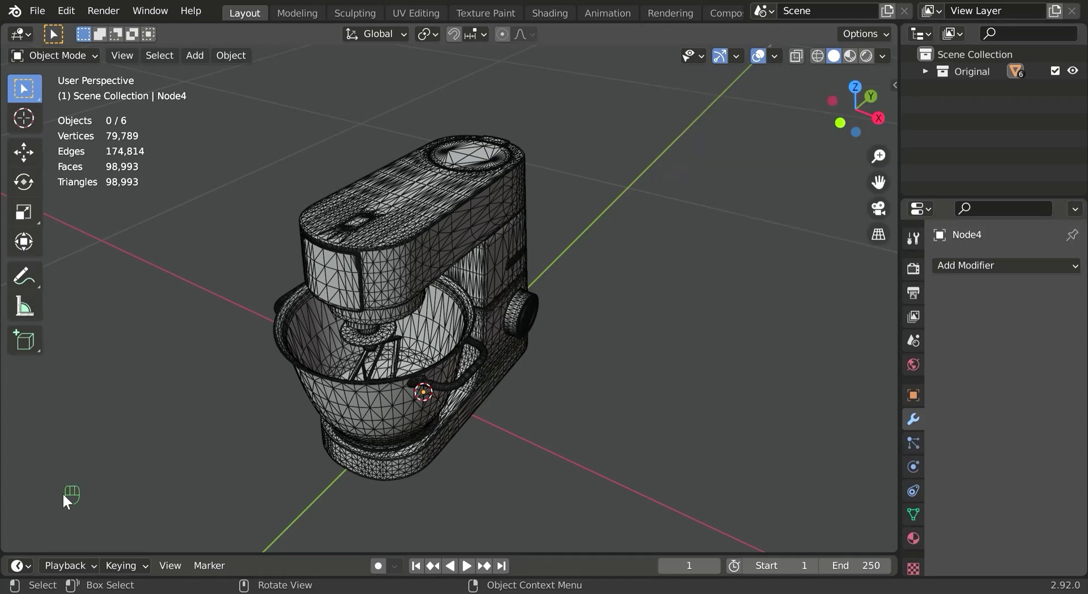
key(a)
key(s)
click(247, 488)
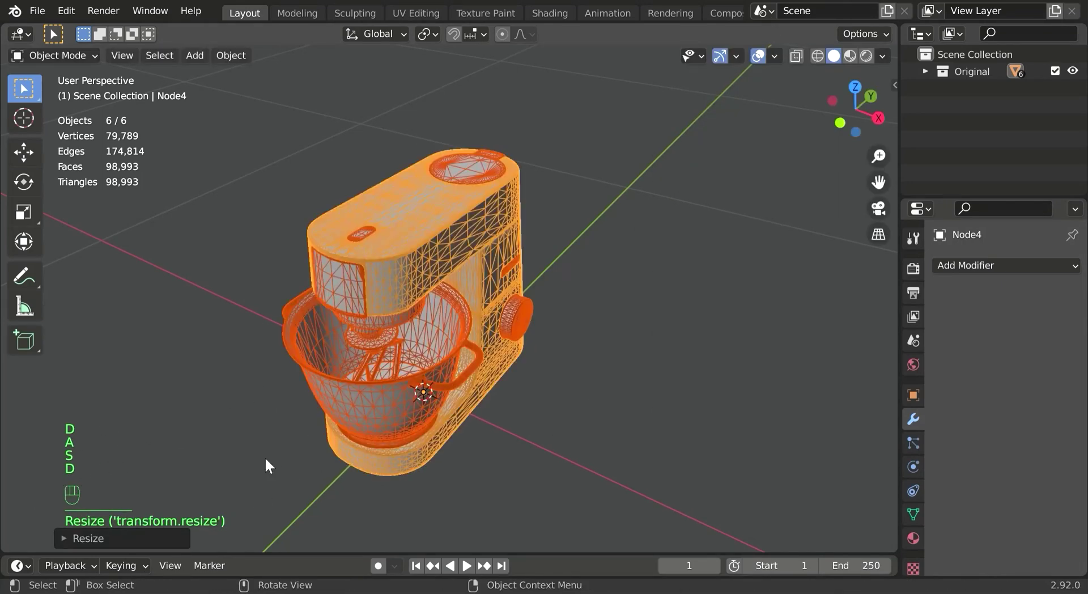
key(ctrl)
key(ctrl+z)
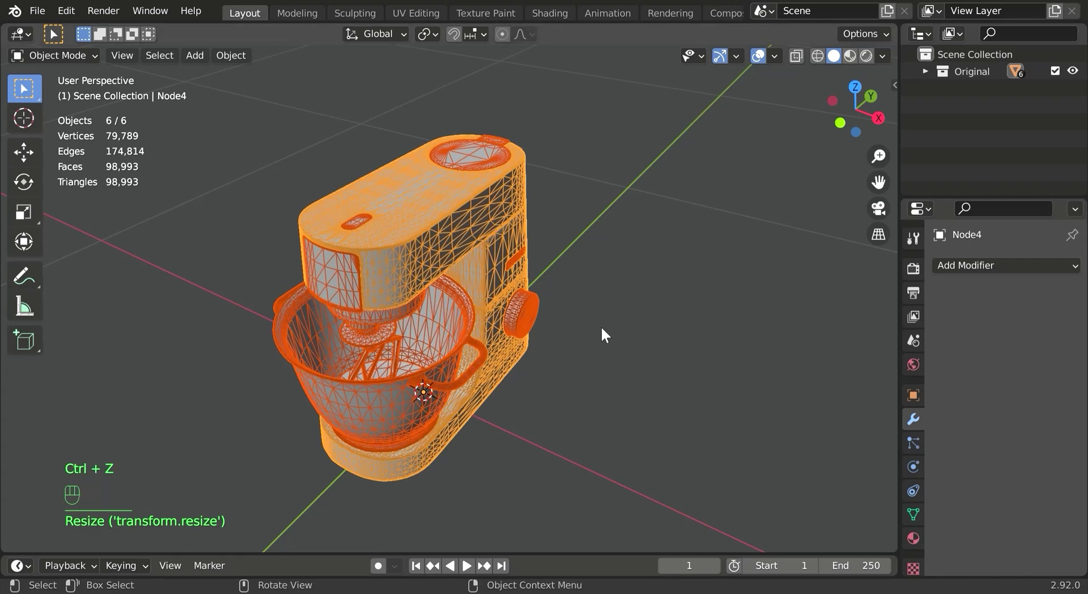
Copy and paste all the mixer objects, and move the copies into a new collection named Second.
middle_drag(614, 321, 658, 267)
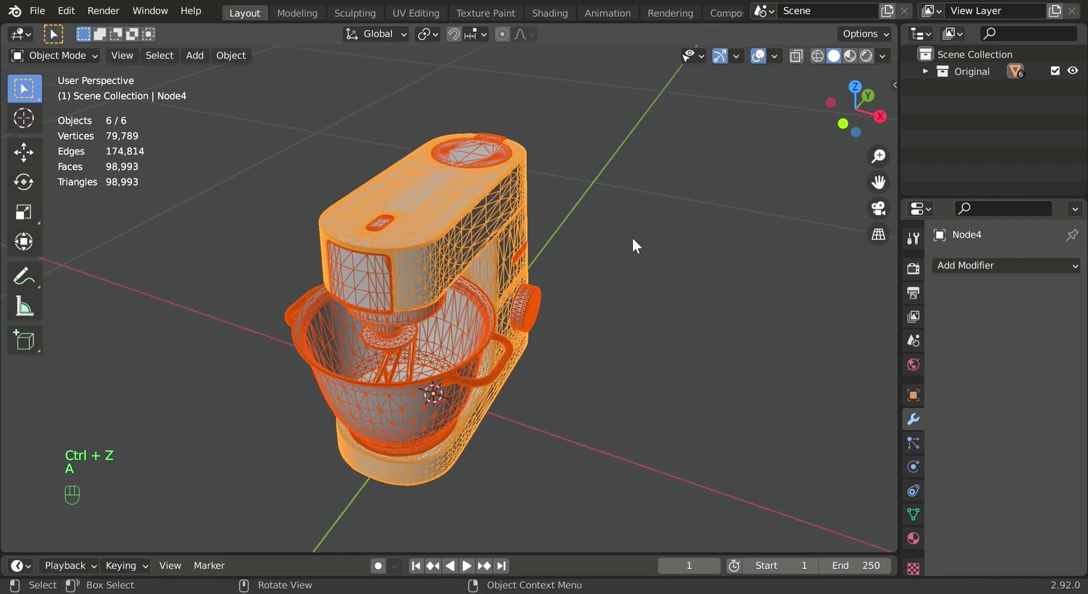
key(a)
key(ctrl+c)
key(ctrl+v)
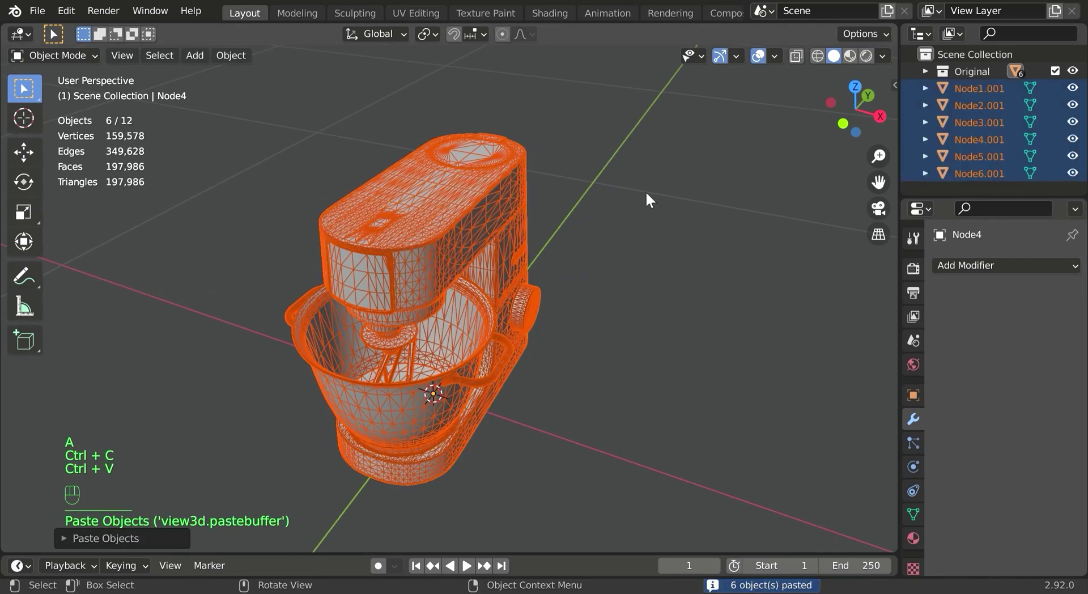
key(m)
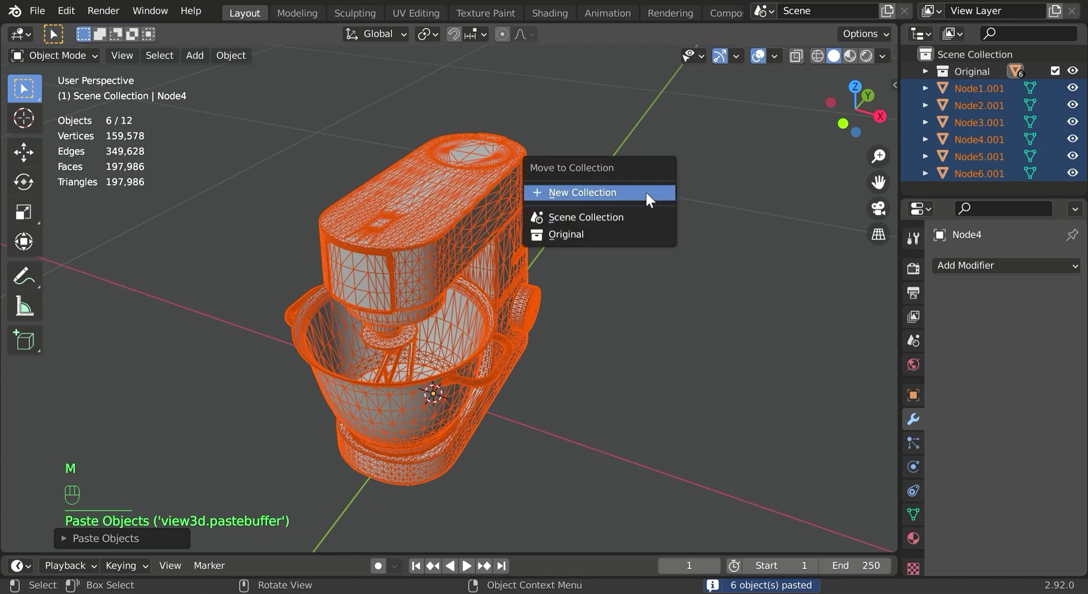
click(646, 195)
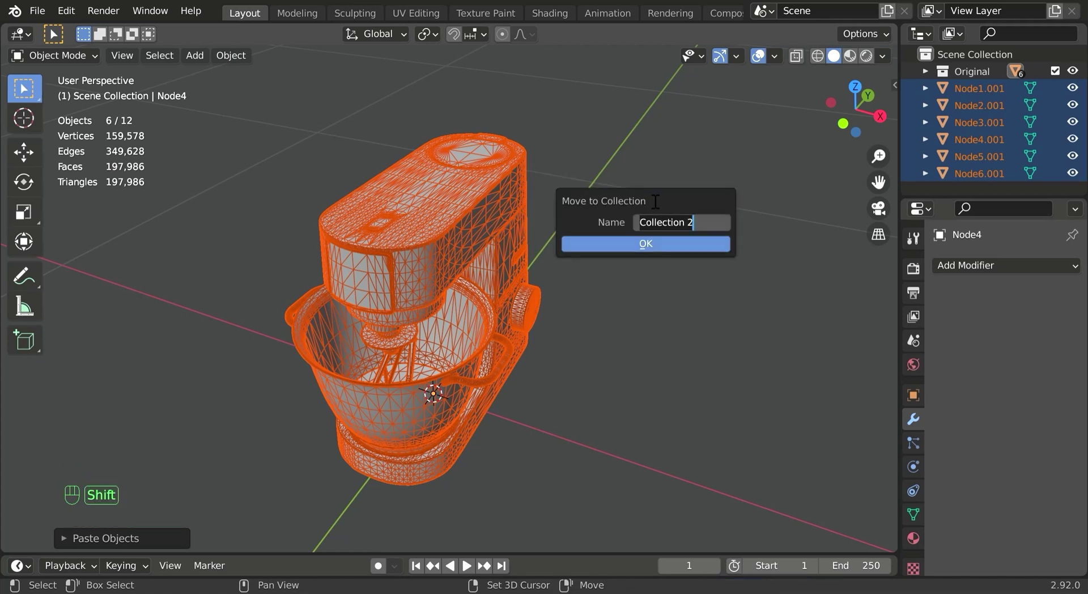
text(Sec)
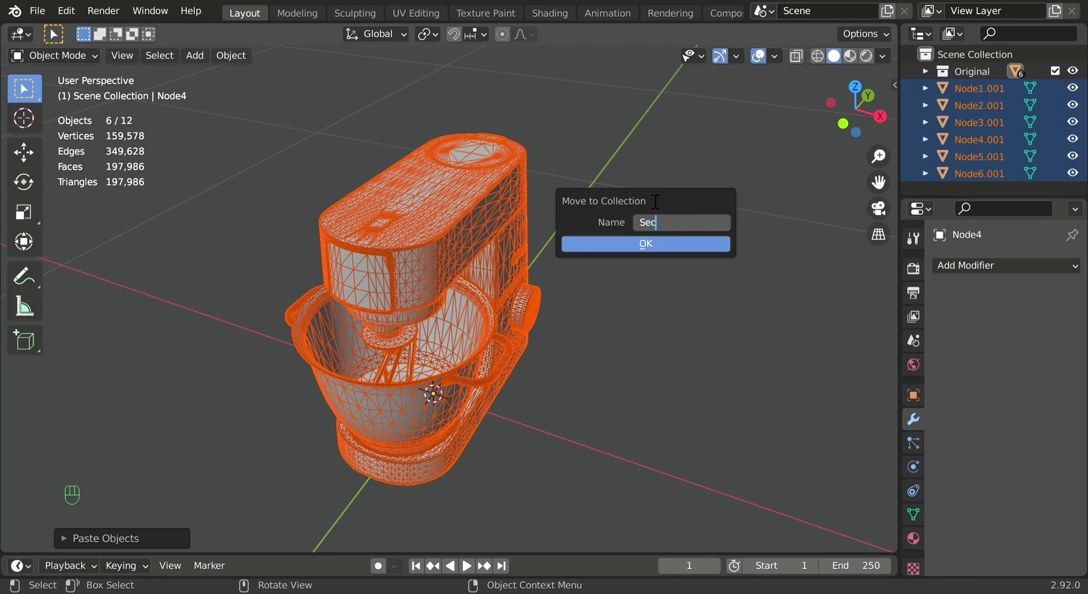
text(ond)
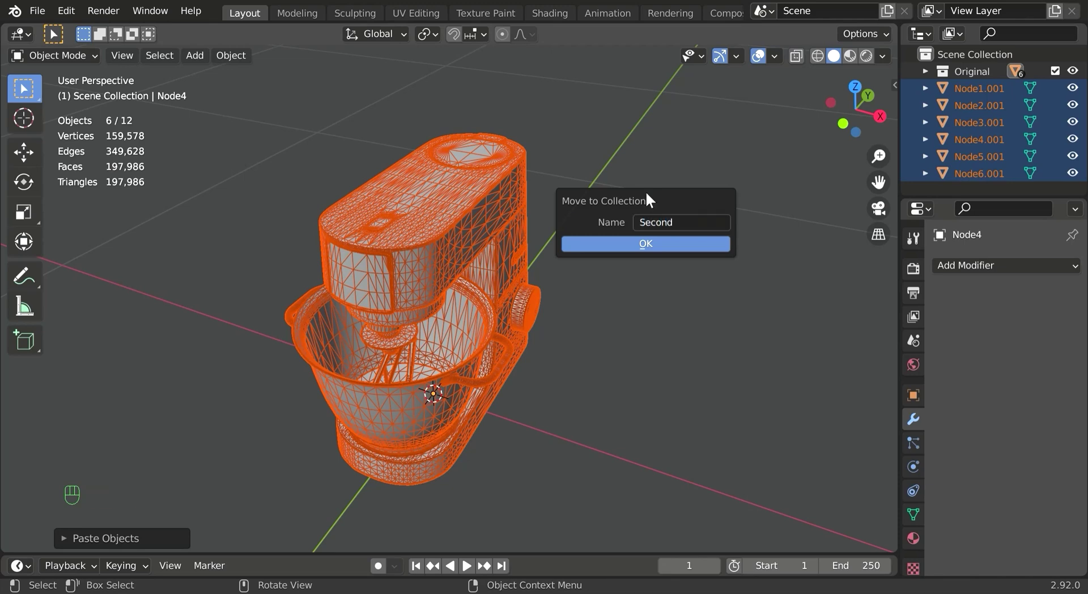
key(Return)
Move the copied mixer along the global X axis so it stands clear beside the original.
key(g)
key(x)
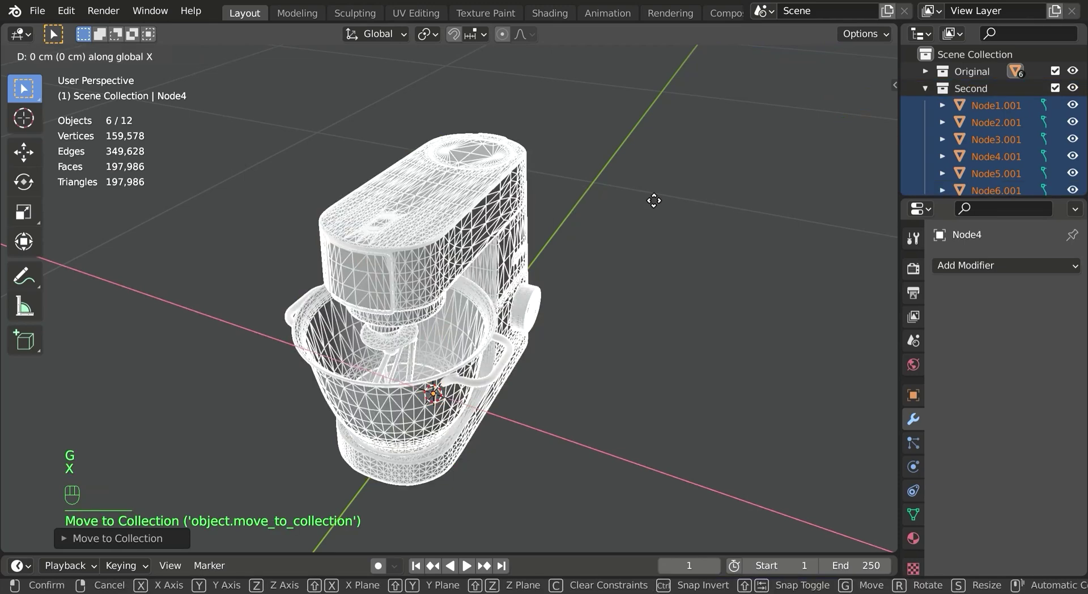
click(804, 227)
scroll(732, 264, down, 4)
key(g)
key(x)
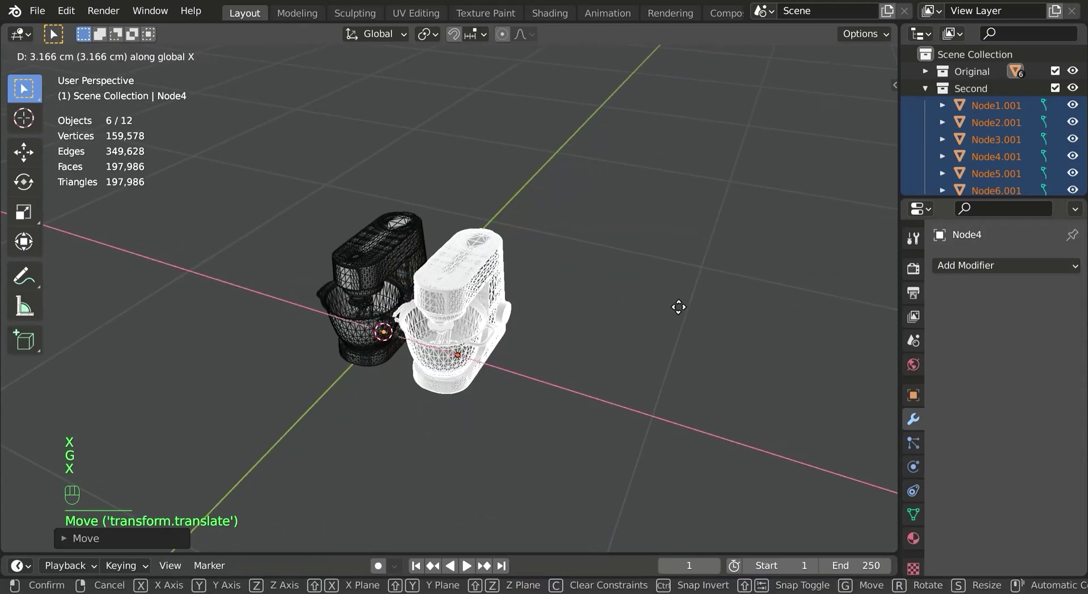
click(697, 329)
scroll(500, 347, up, 4)
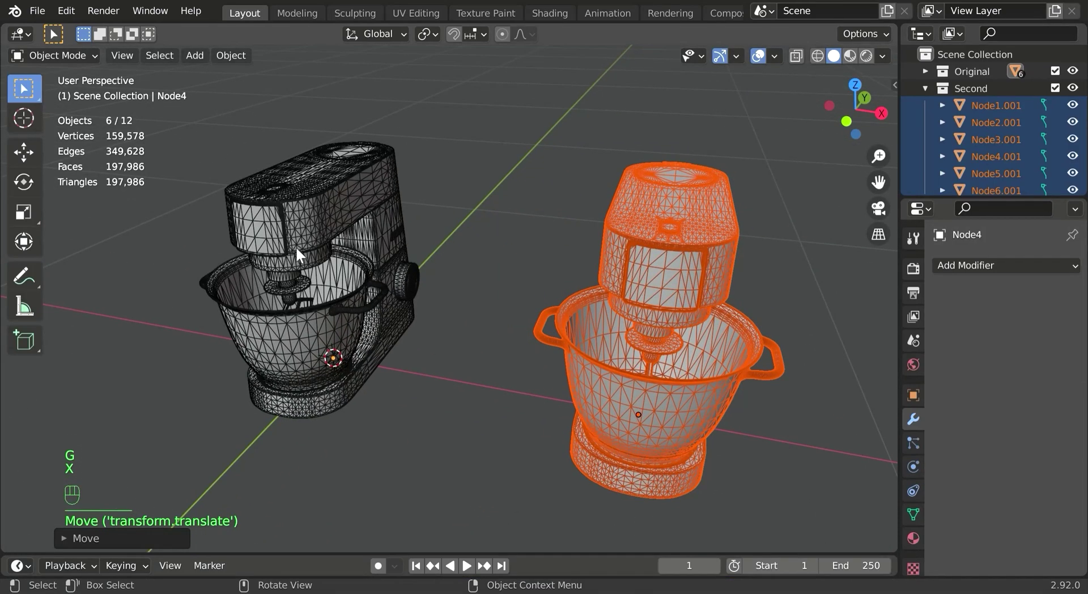
Merge all vertices of the copied mixer's main body by distance to remove its duplicate vertices.
click(297, 249)
click(688, 206)
middle_drag(689, 206, 659, 250)
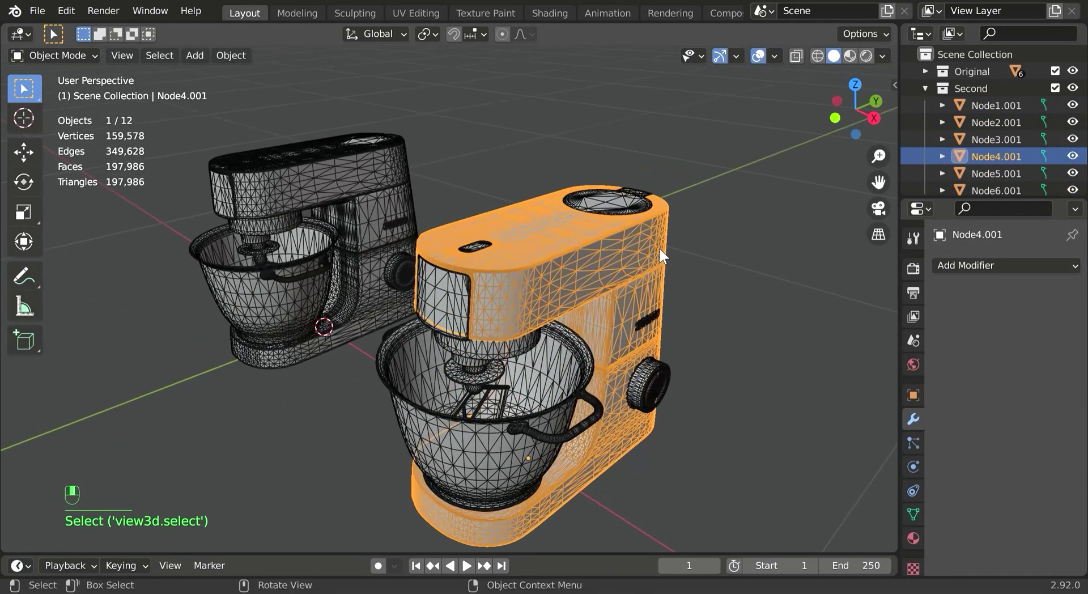
shift+middle_drag(668, 348, 654, 310)
middle_drag(593, 272, 603, 281)
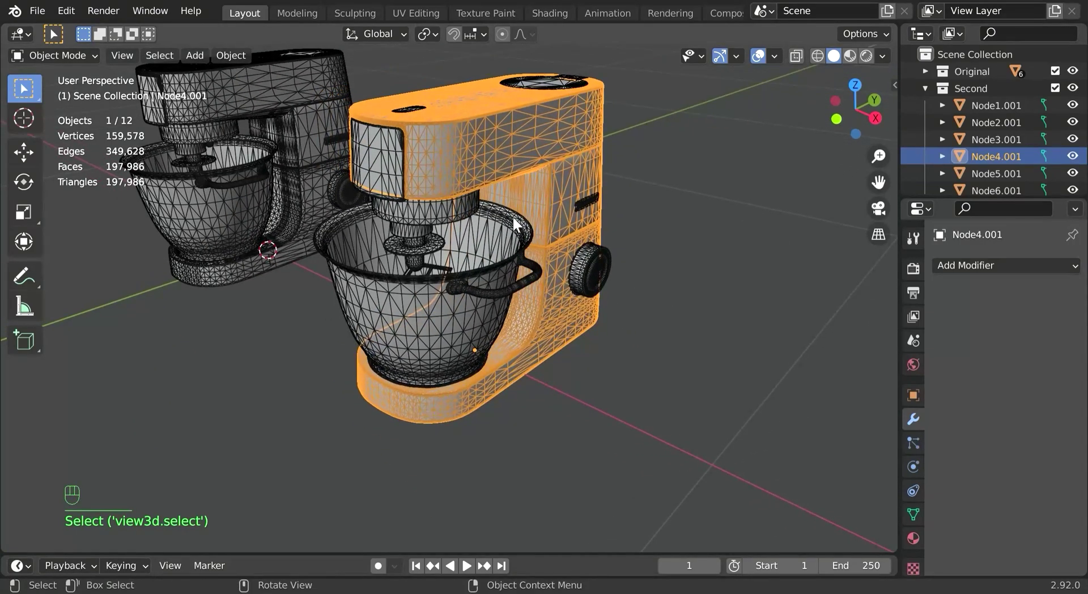
scroll(515, 218, up, 2)
shift+middle_drag(546, 149, 539, 213)
middle_drag(471, 213, 460, 210)
scroll(420, 206, up, 2)
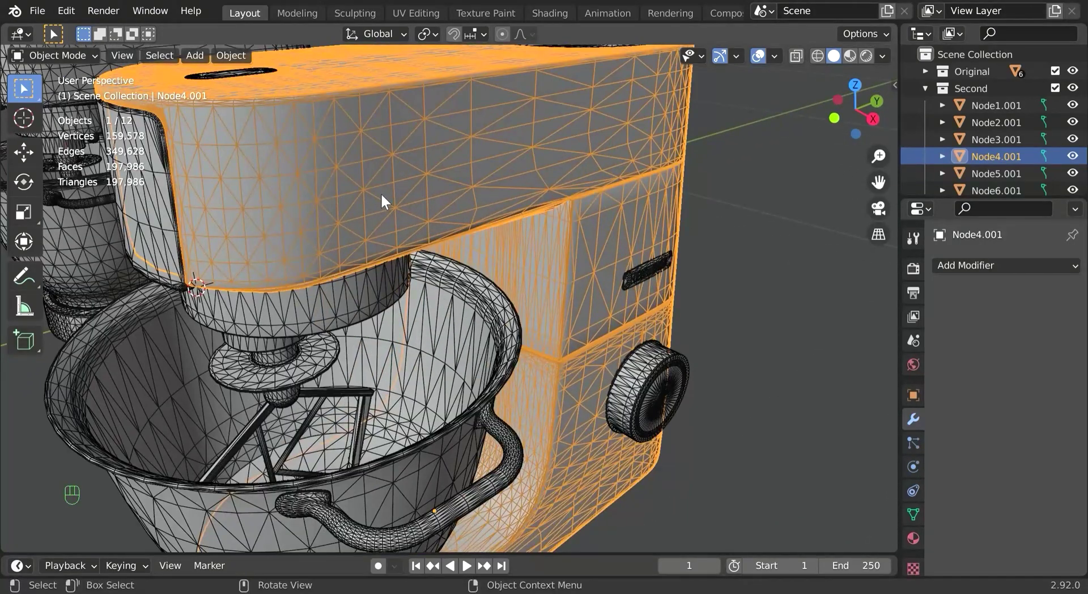
middle_drag(381, 204, 393, 203)
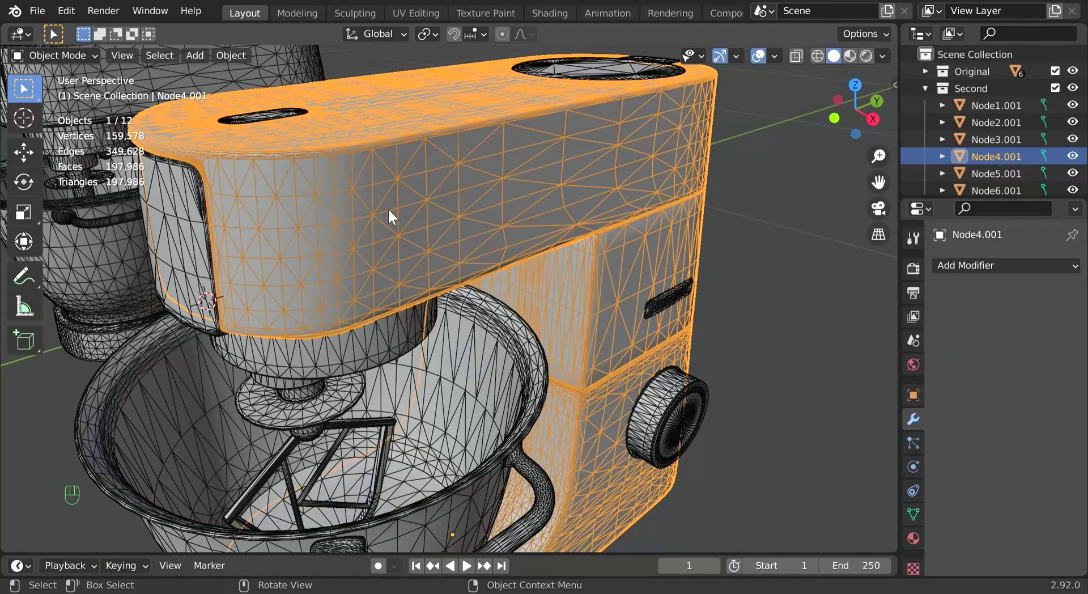
key(Tab)
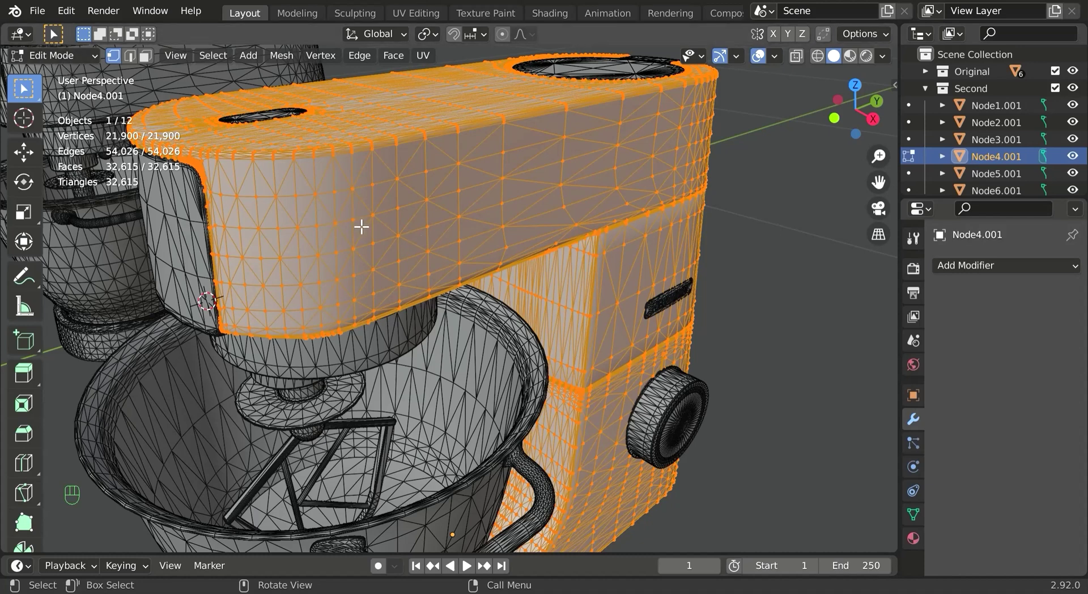
key(a)
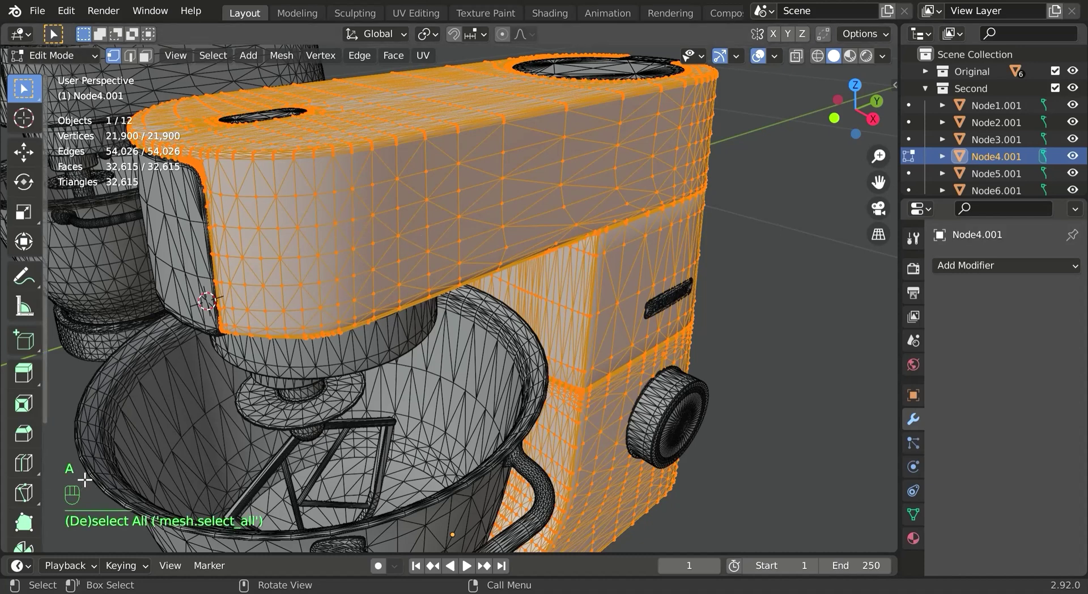
key(m)
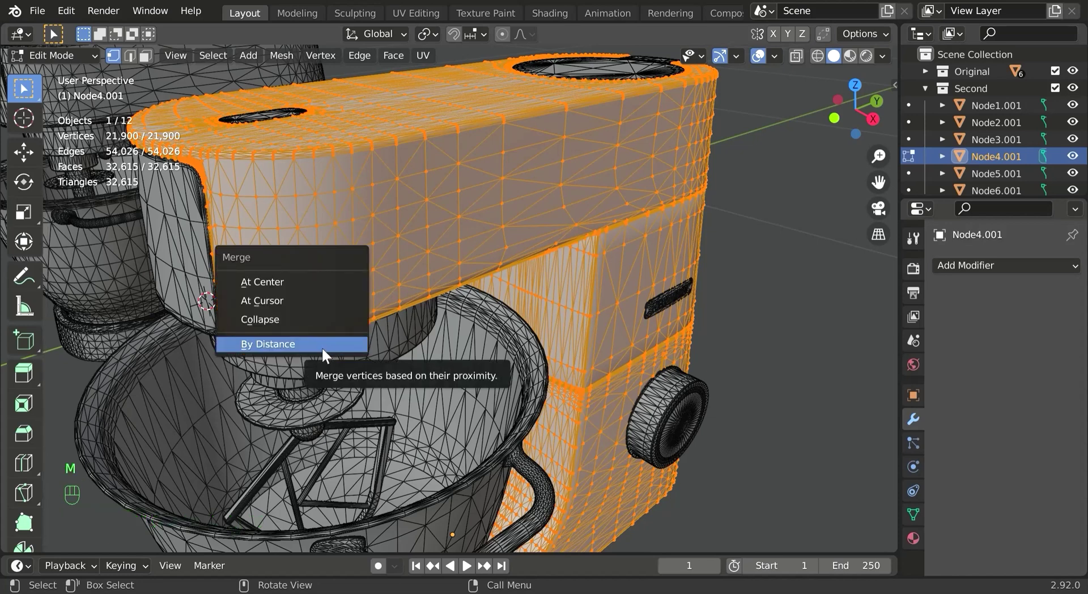
click(321, 346)
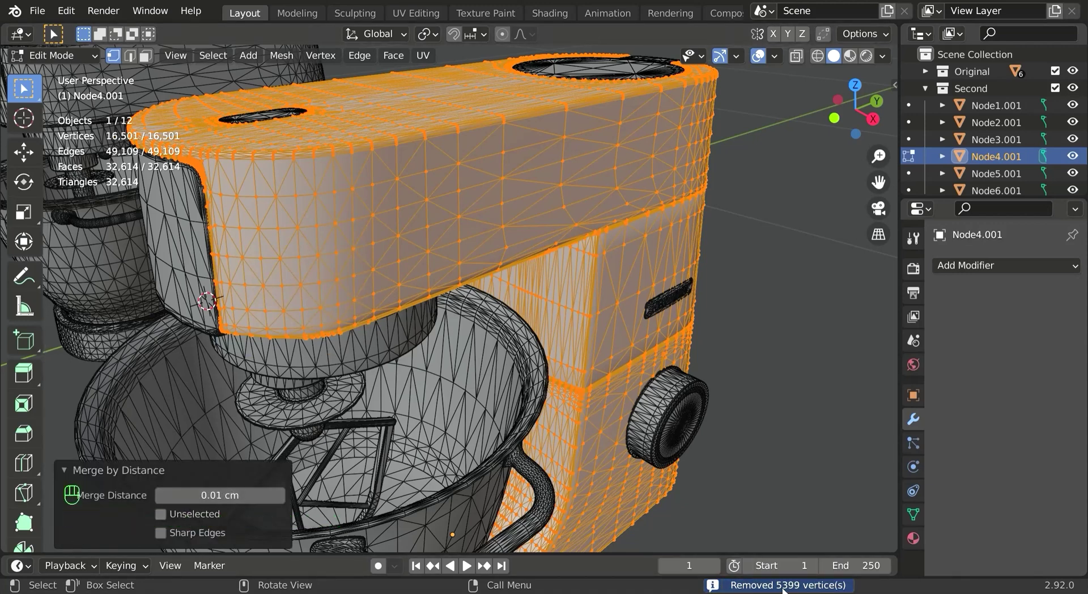
scroll(728, 389, up, 3)
middle_drag(731, 389, 714, 389)
key(Tab)
Add a Remesh modifier to the copied mixer's main body and switch it to Smooth mode.
scroll(461, 353, down, 5)
middle_drag(495, 342, 561, 363)
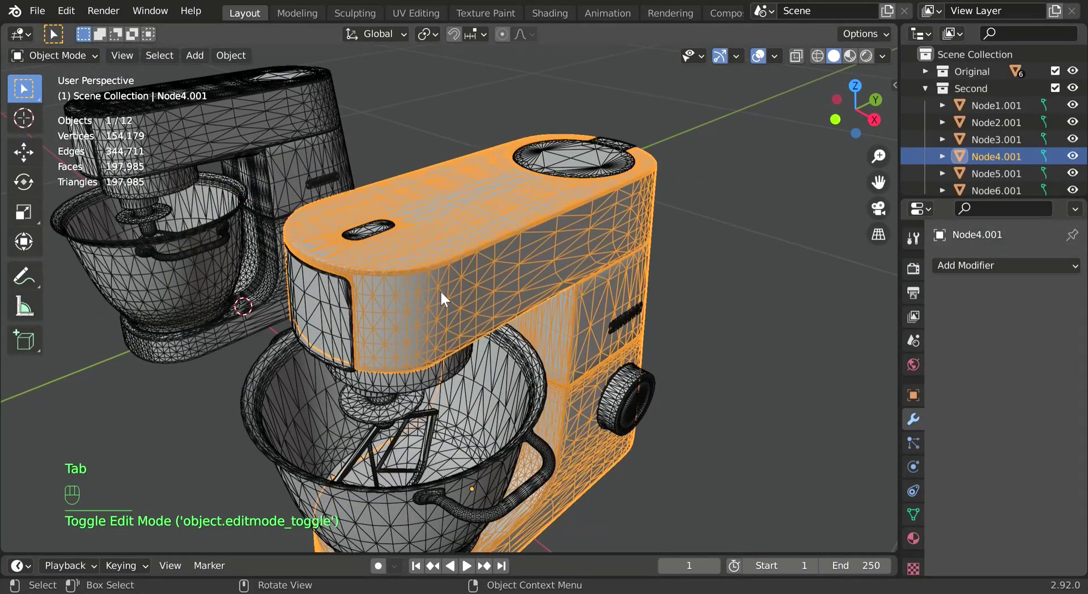
shift+middle_drag(440, 290, 481, 279)
shift+middle_drag(563, 283, 611, 272)
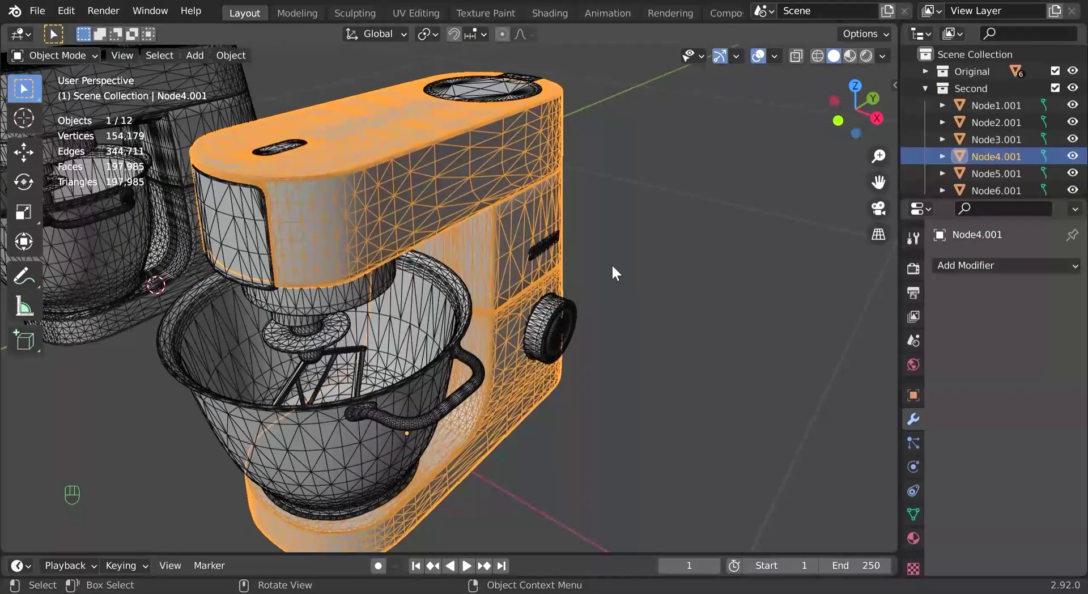
click(960, 263)
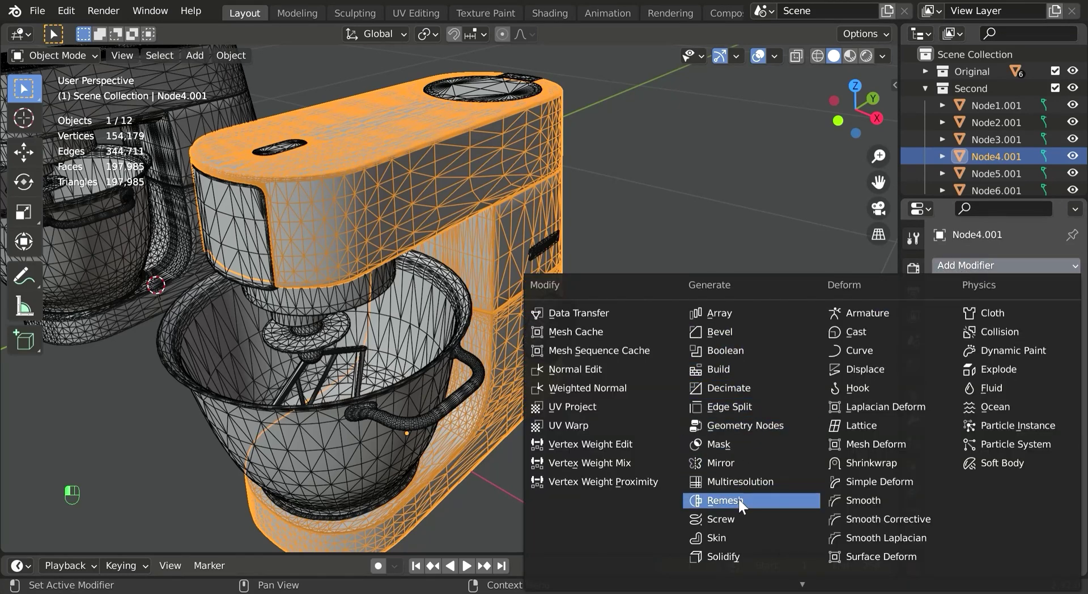
click(723, 500)
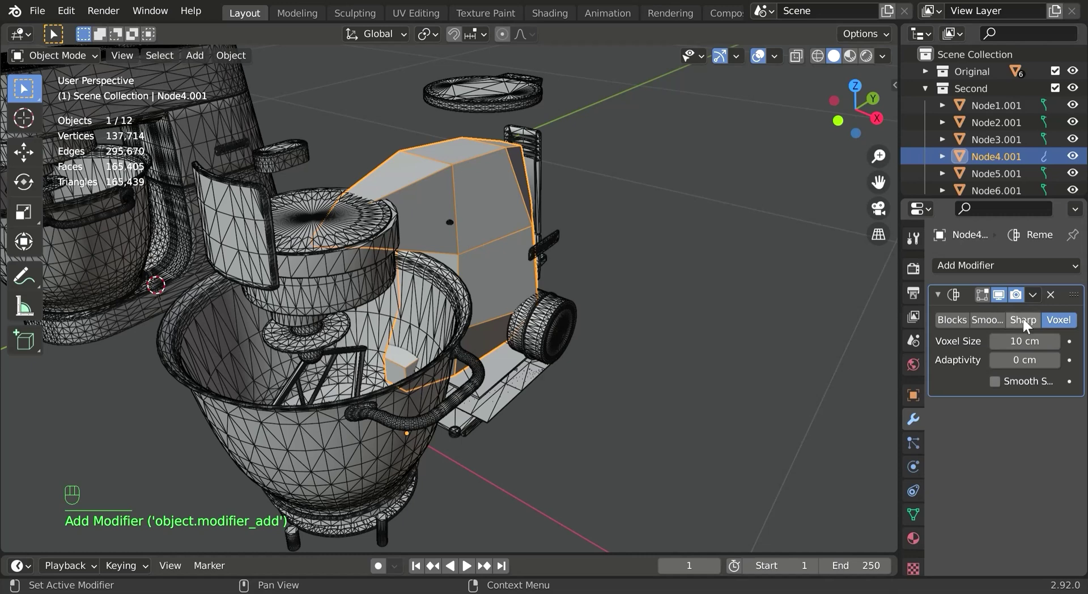
click(990, 320)
middle_drag(708, 340, 515, 334)
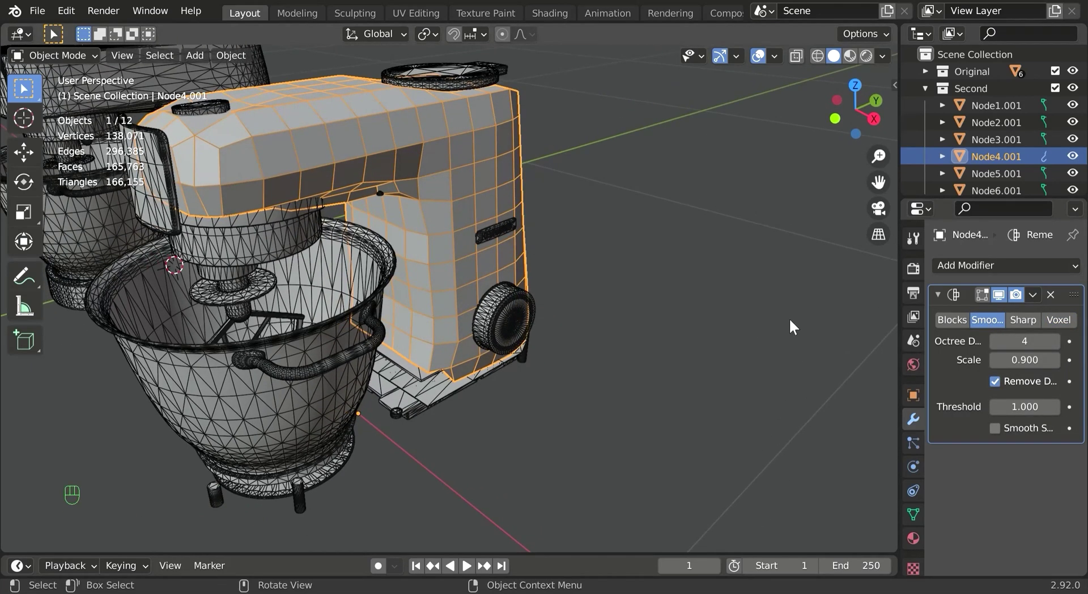
Set the Remesh modifier's octree depth to 8 and apply the modifier to the copied body.
double_click(1033, 346)
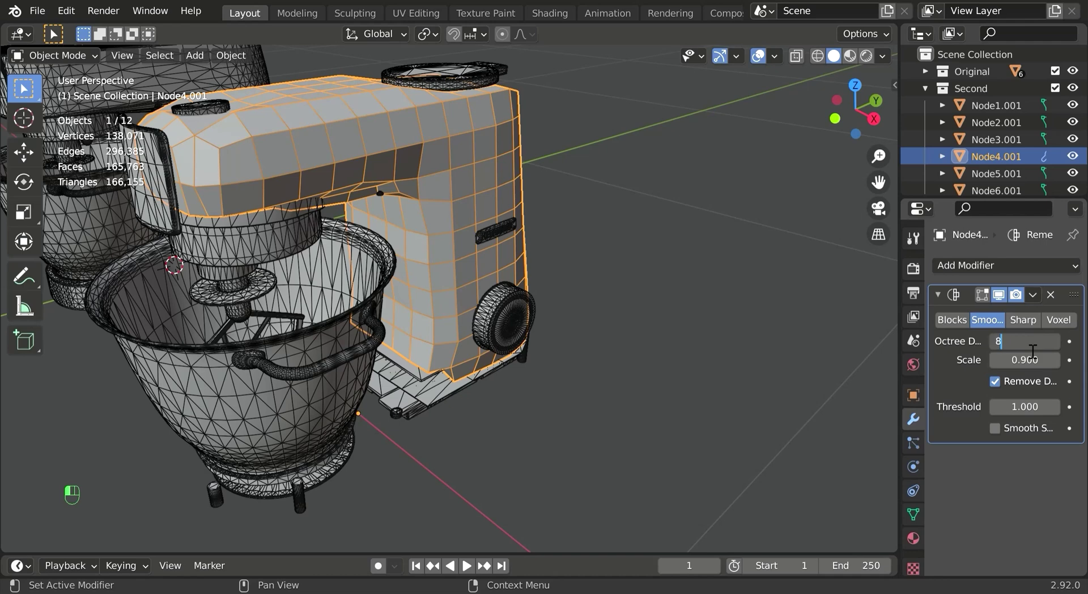
text(8)
key(Return)
middle_drag(573, 263, 680, 267)
scroll(541, 198, up, 5)
middle_drag(143, 306, 566, 295)
click(777, 236)
click(1033, 294)
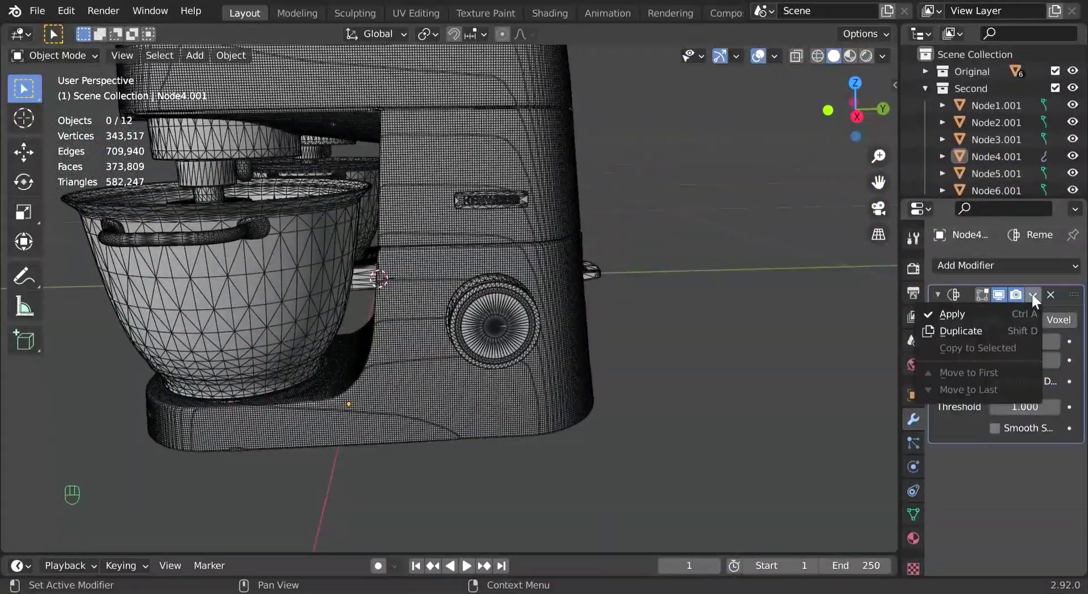
key(ctrl+a)
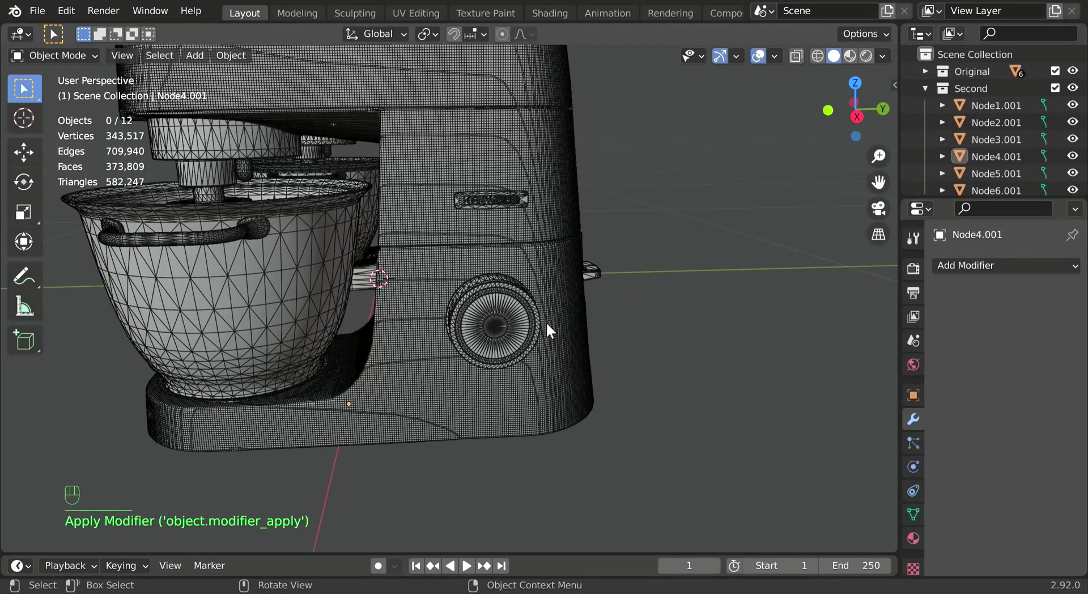
Add a Decimate modifier in Collapse mode to the remeshed body with a ratio of 0.1.
click(1004, 265)
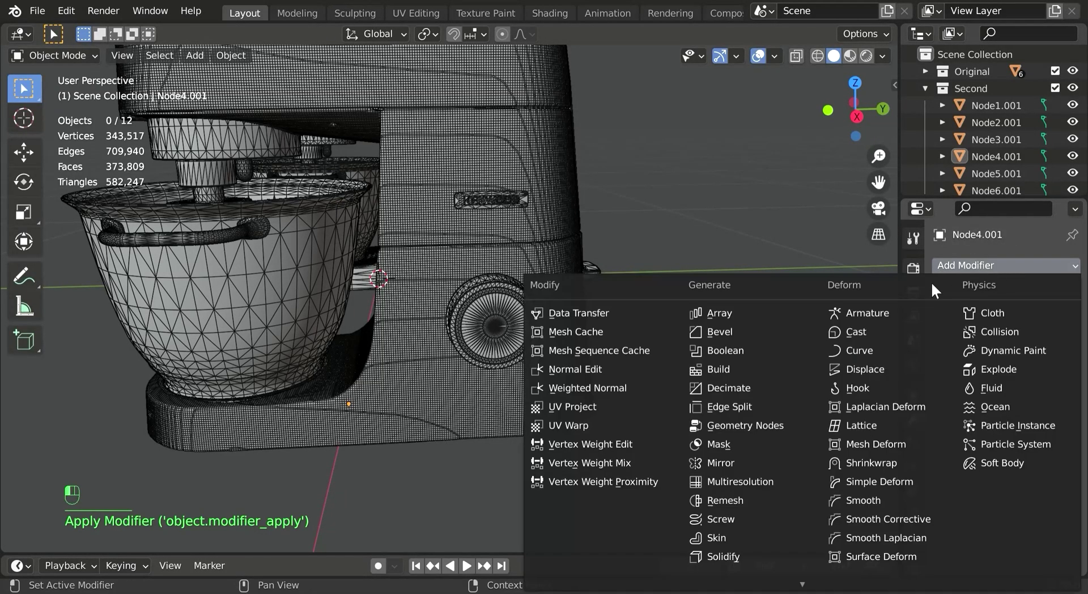
click(738, 388)
middle_drag(365, 176, 496, 233)
scroll(408, 188, up, 5)
click(1030, 341)
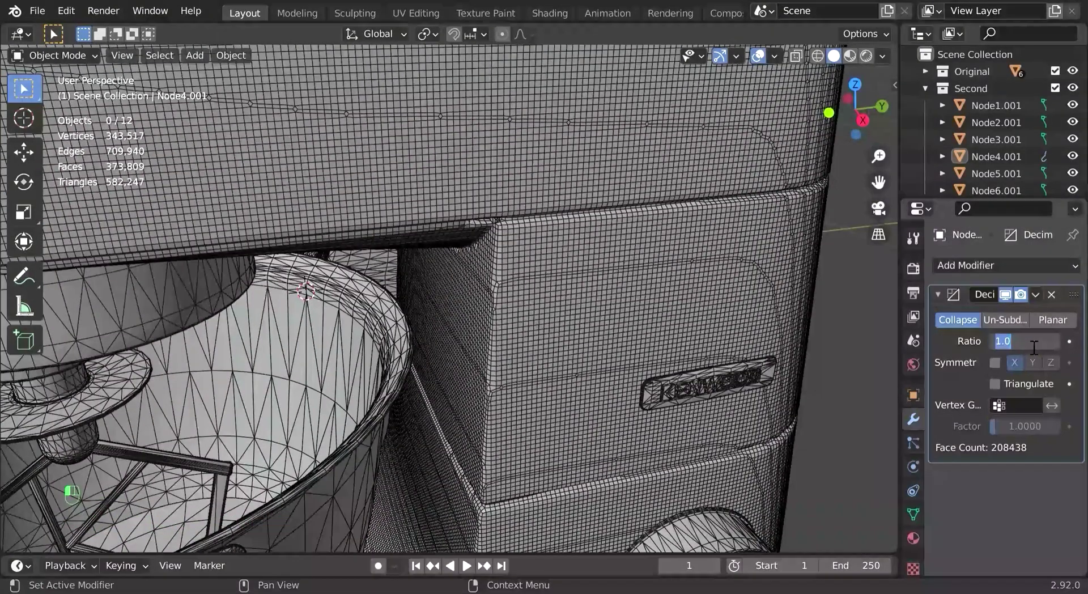
text(.1)
key(Return)
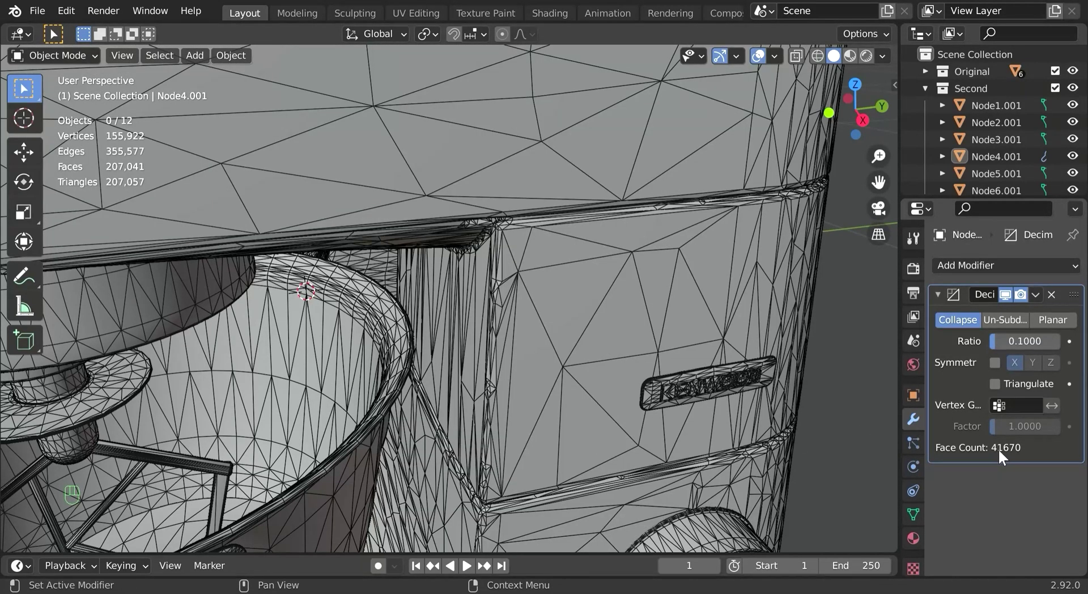
Check the original mixer body's face count in Edit Mode for comparison with the decimated copy.
scroll(561, 362, down, 10)
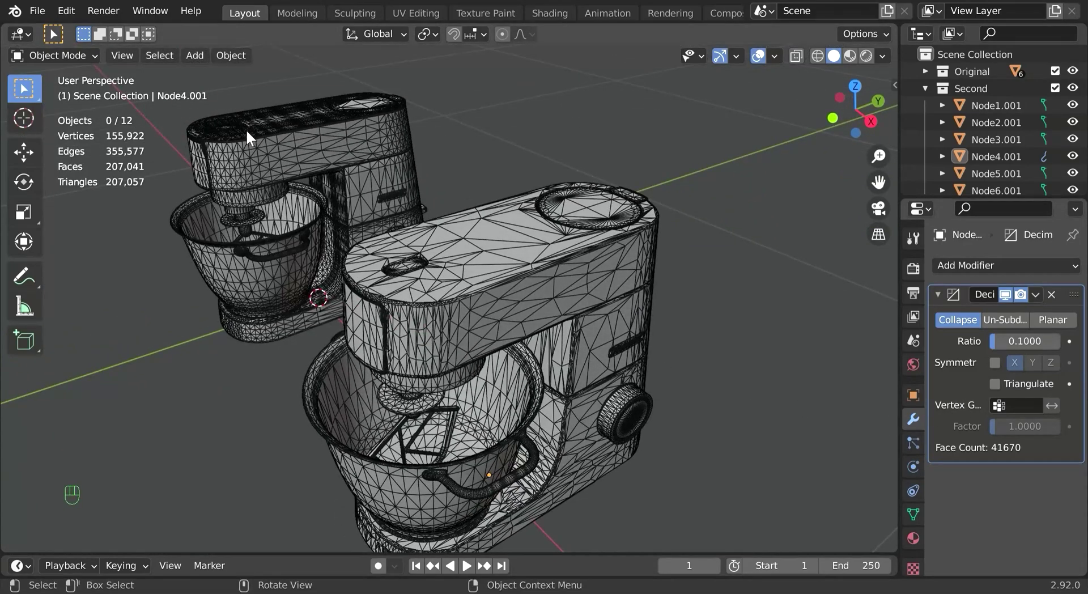
click(285, 159)
key(Tab)
middle_drag(309, 160, 374, 150)
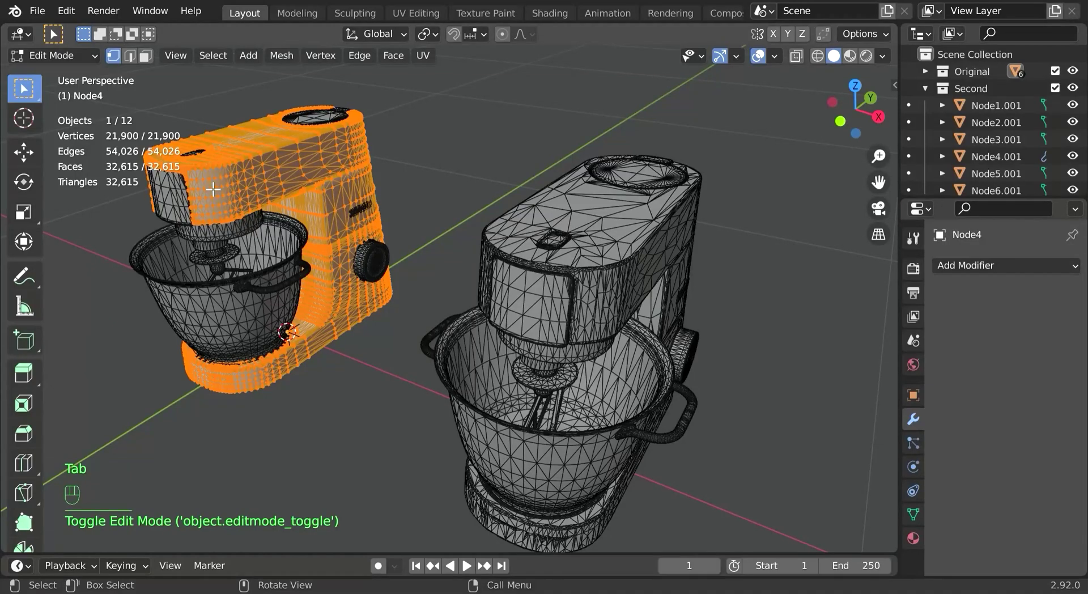
key(Tab)
Set the Decimate ratio of the copied mixer's main body to 0.08.
middle_drag(593, 208, 567, 243)
click(566, 244)
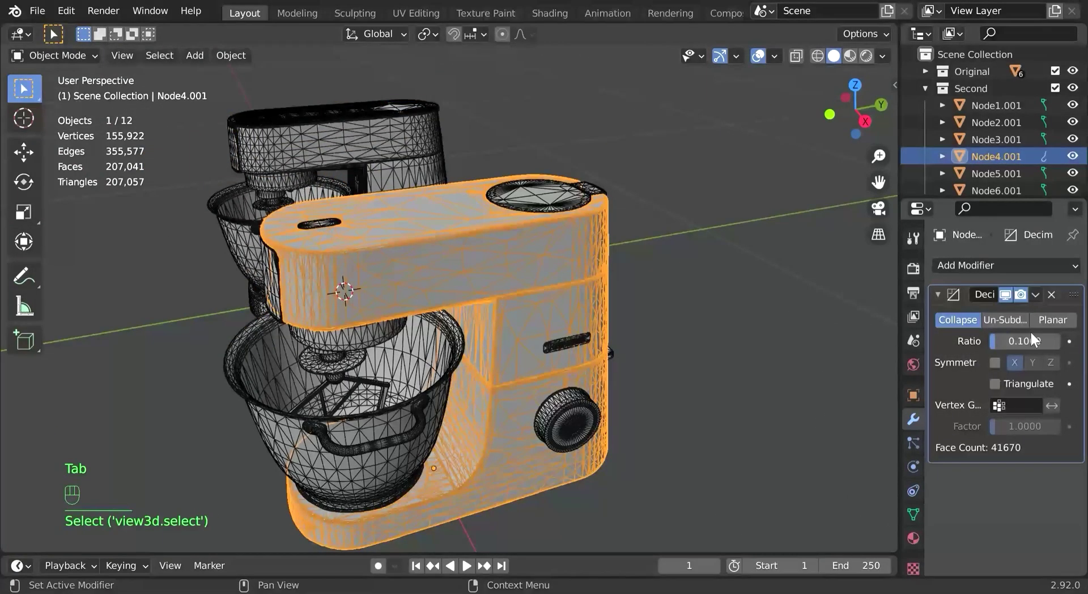
text(.08)
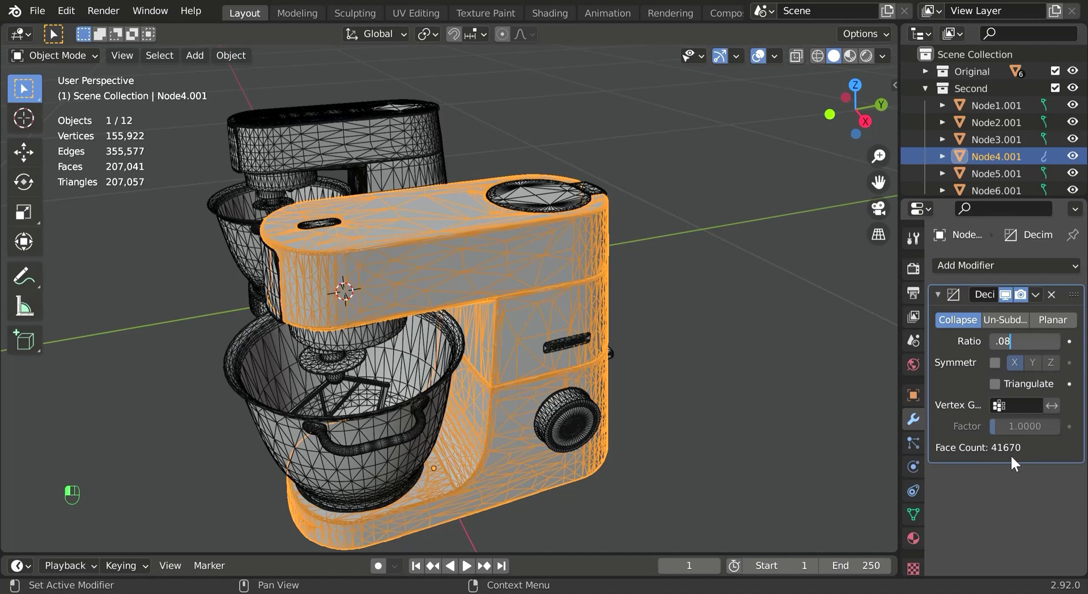
key(Return)
middle_drag(69, 273, 405, 266)
scroll(525, 246, up, 2)
key(KP_Decimal)
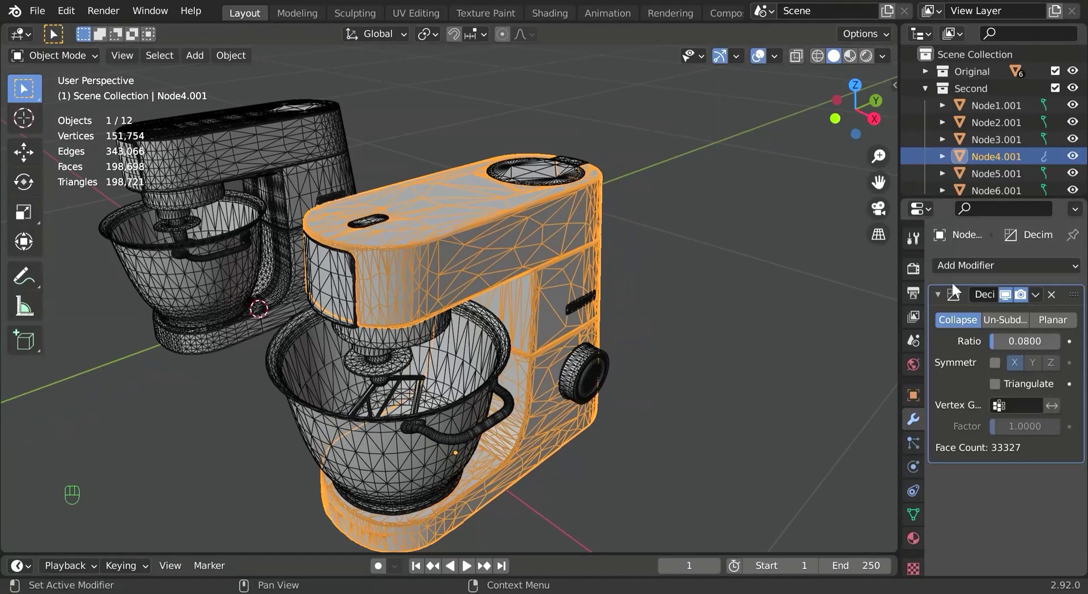
Apply the Decimate modifier to the copied mixer's main body and convert all of its triangles to quads.
click(1032, 294)
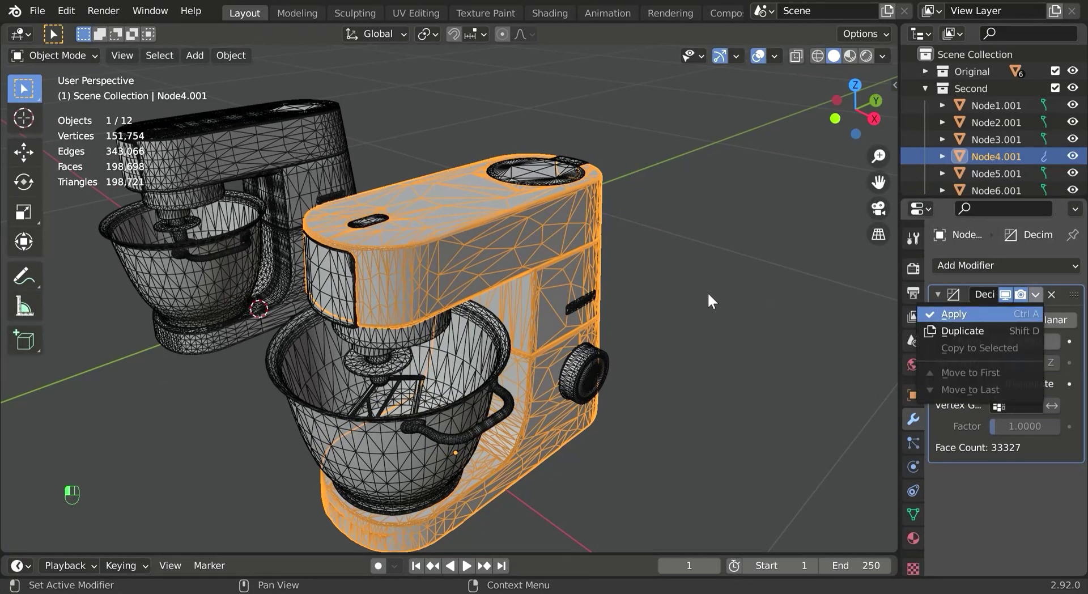
key(Return)
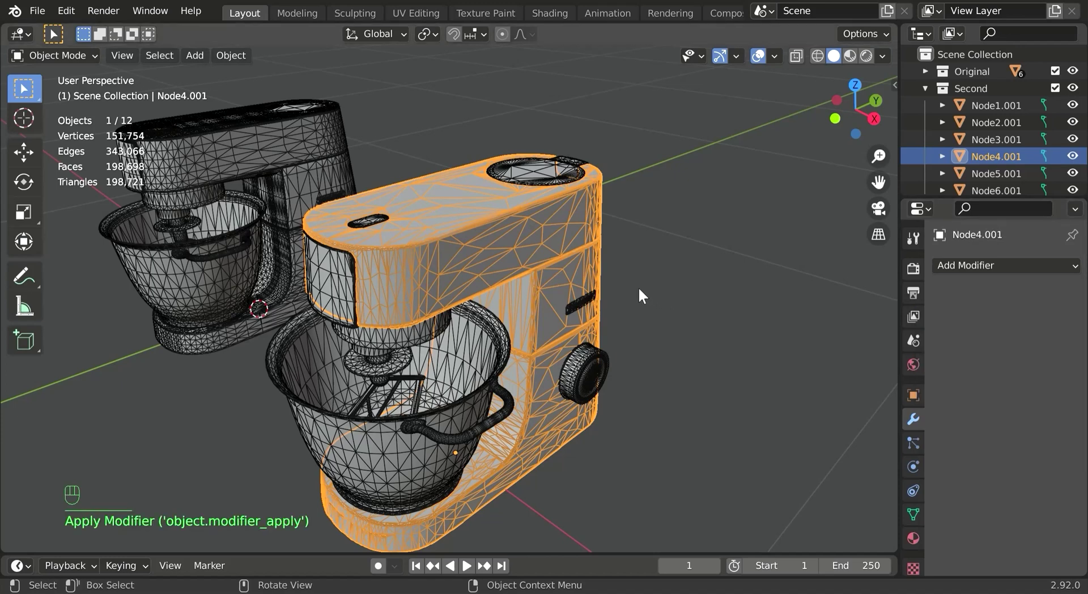
key(Tab)
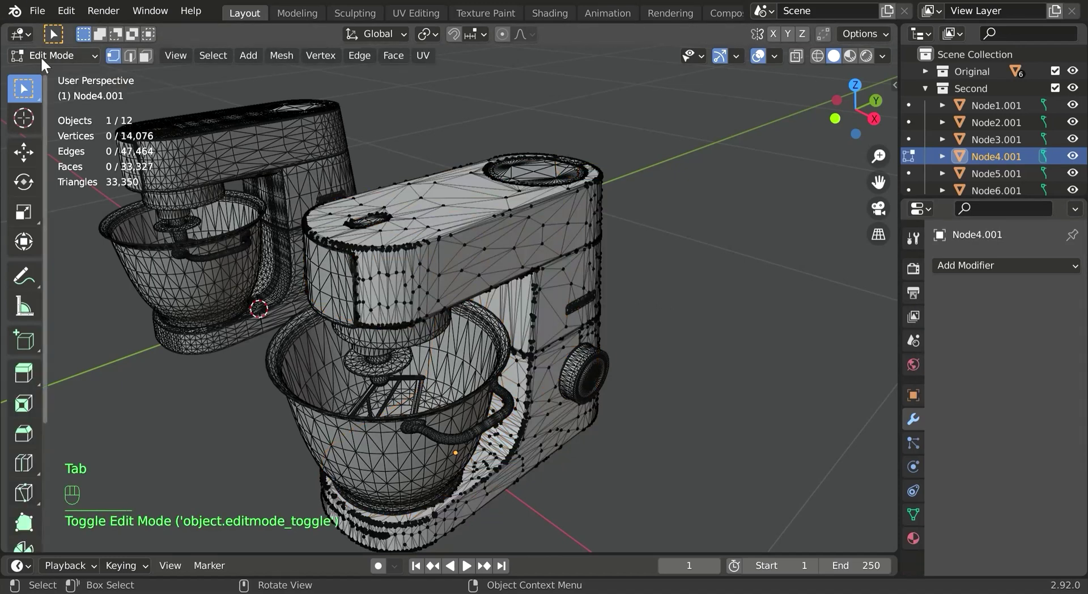
key(a)
middle_drag(471, 253, 546, 294)
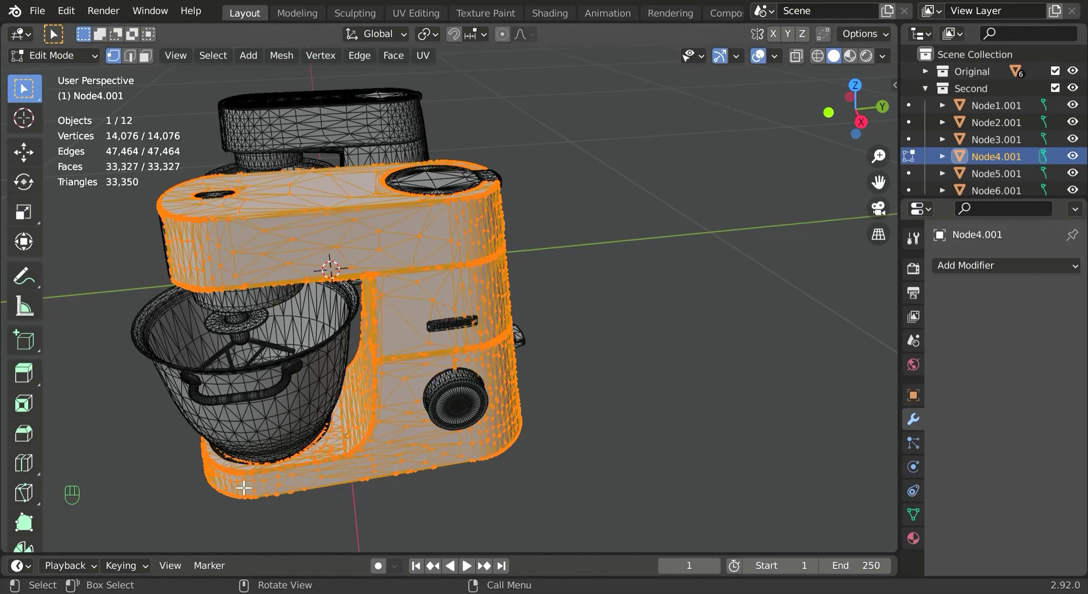
key(alt+j)
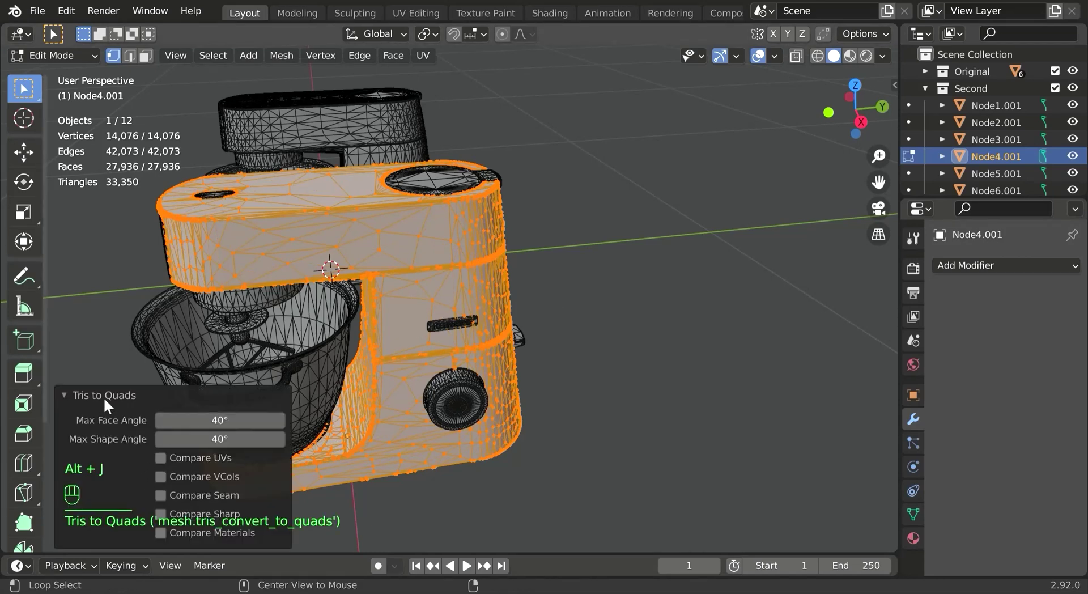
Inspect the converted topology on the side of the copied body up close and return to Object Mode.
scroll(397, 273, up, 4)
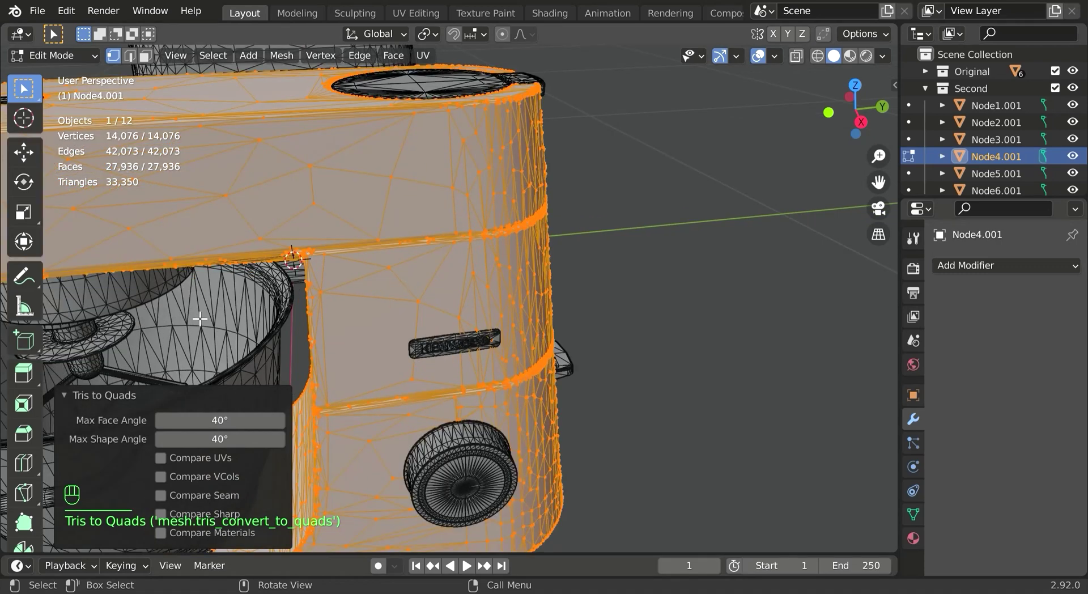
shift+middle_drag(236, 230, 349, 272)
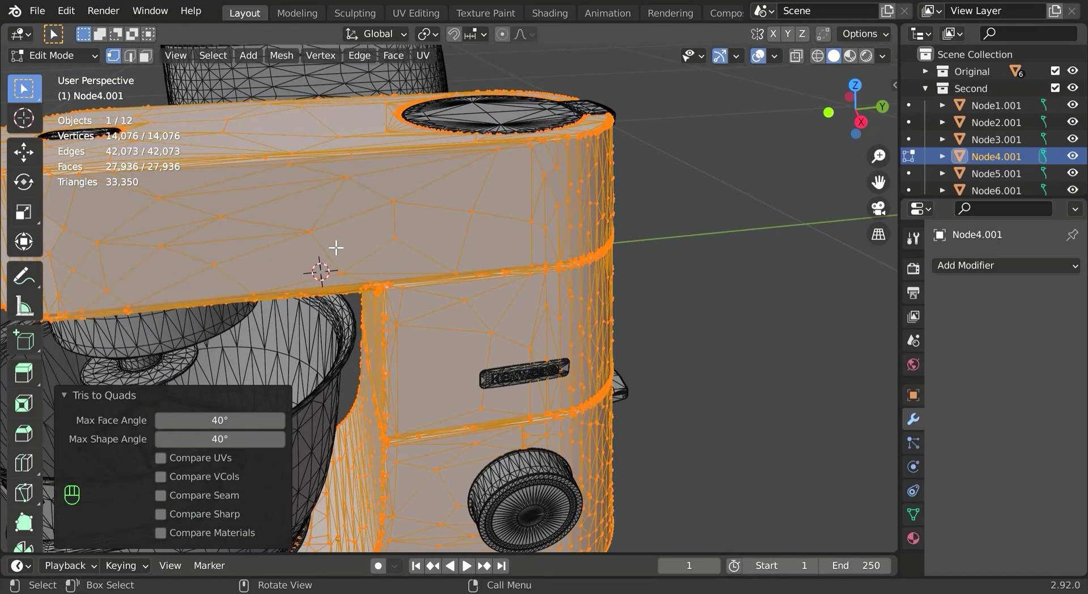
click(246, 251)
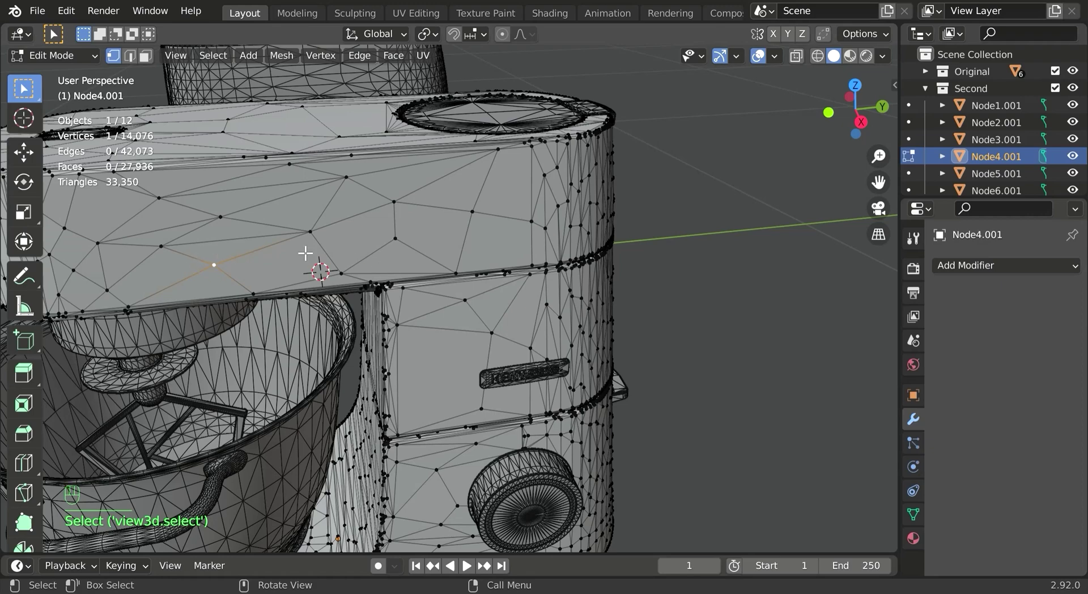
scroll(442, 243, down, 3)
scroll(415, 267, up, 5)
key(Tab)
scroll(567, 226, down, 6)
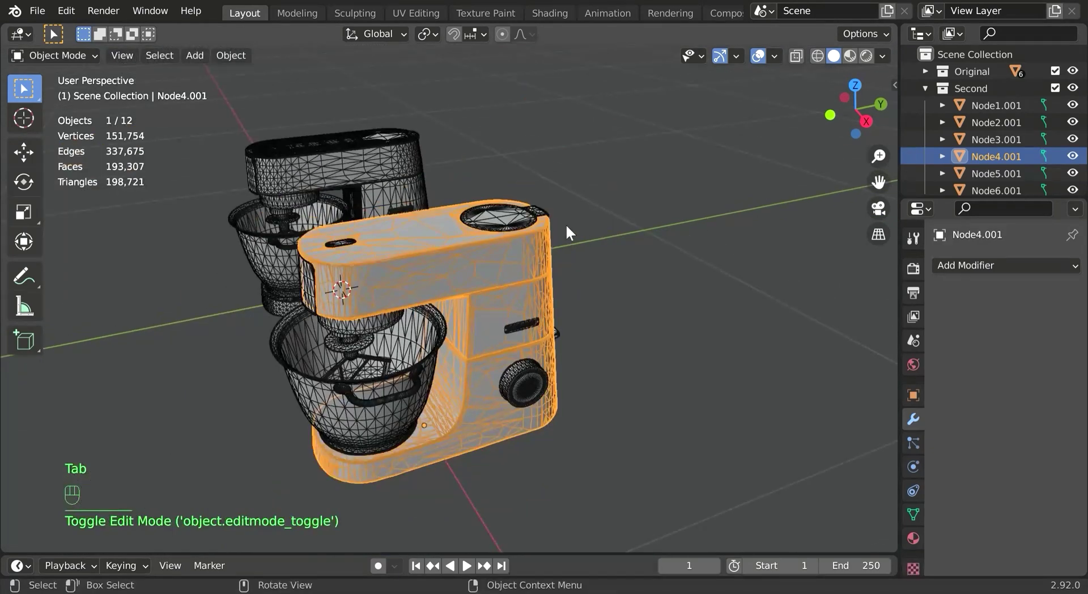
Select the main bodies of both mixers and turn off the wireframe overlay to compare their surfaces.
click(568, 232)
scroll(473, 263, up, 5)
middle_drag(473, 266, 574, 273)
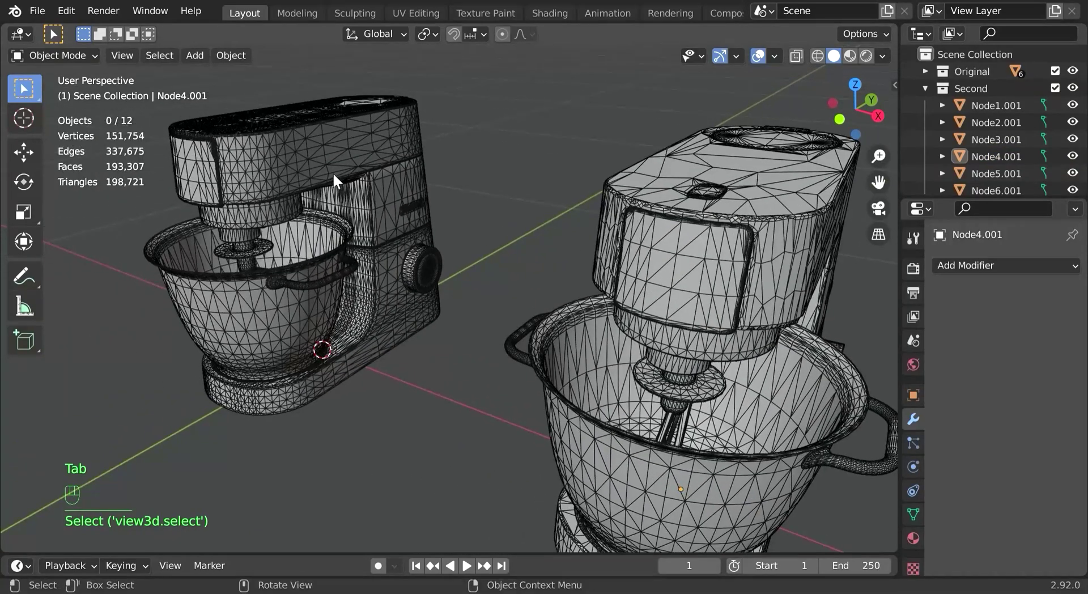
click(333, 174)
shift+click(631, 190)
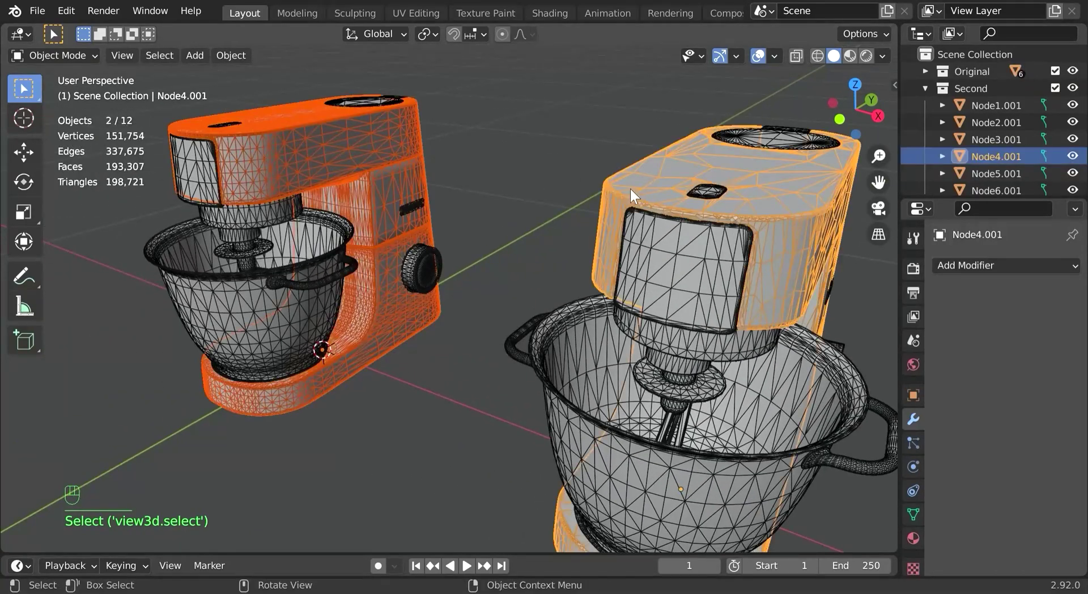
click(774, 55)
click(669, 343)
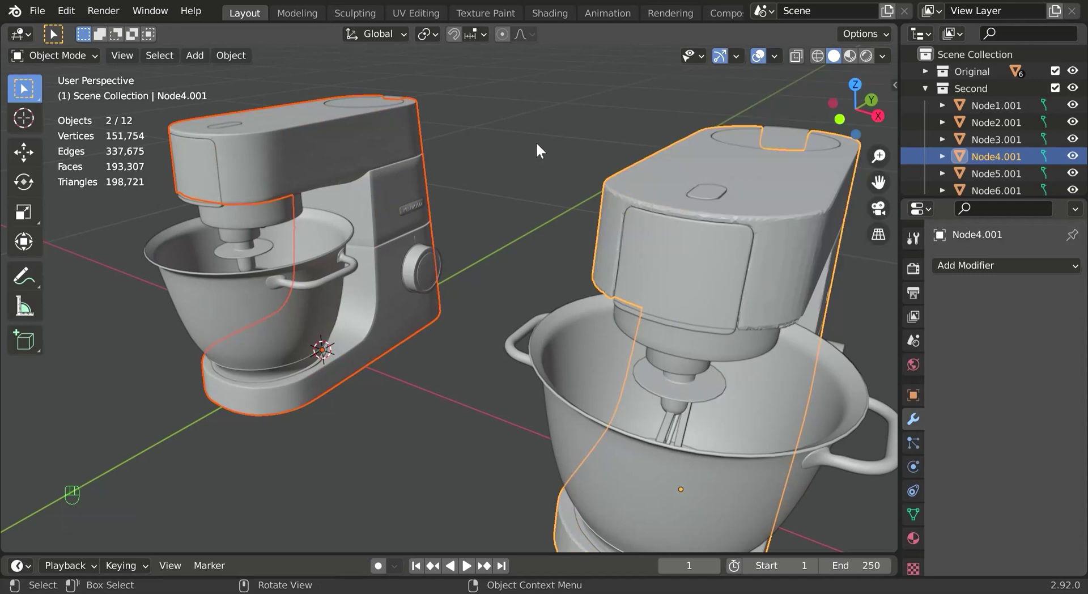
Apply smooth shading to the copied mixer's main body.
click(535, 142)
scroll(534, 142, down, 4)
middle_drag(535, 141, 452, 153)
scroll(453, 153, up, 6)
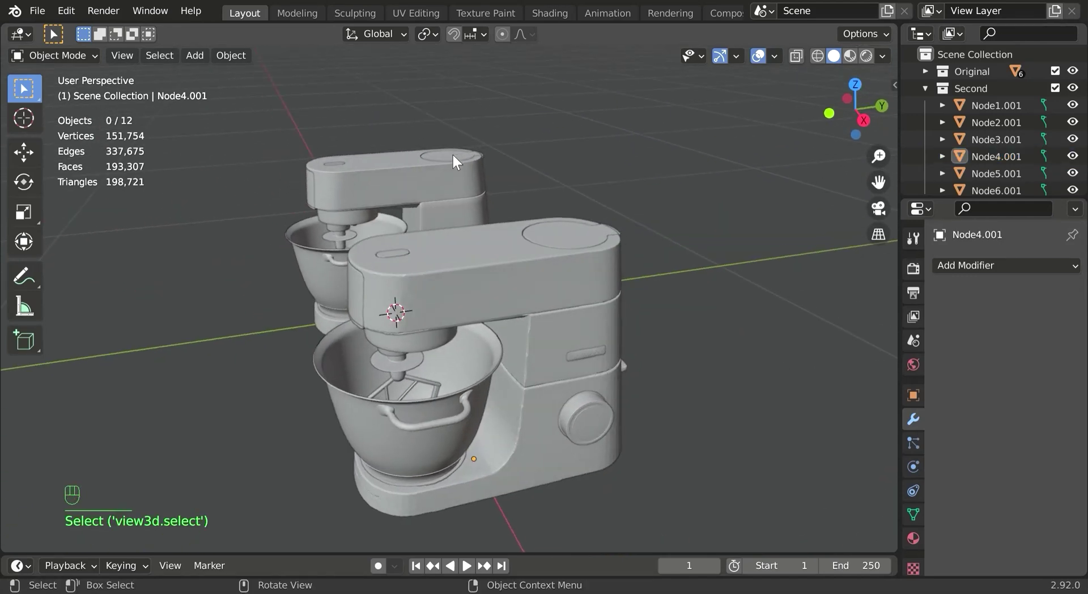
click(518, 264)
right_click(519, 264)
click(510, 265)
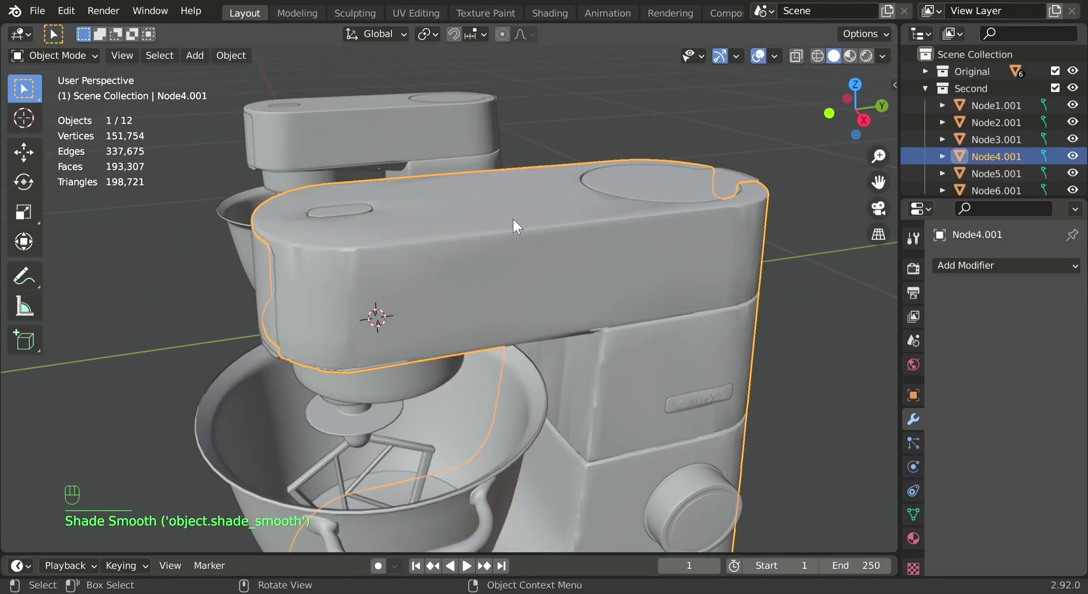
Hide the main bodies of both mixers, Node4.001 and Node4, and turn the wireframe overlay back on.
scroll(516, 192, down, 5)
middle_drag(521, 160, 606, 265)
scroll(623, 265, up, 2)
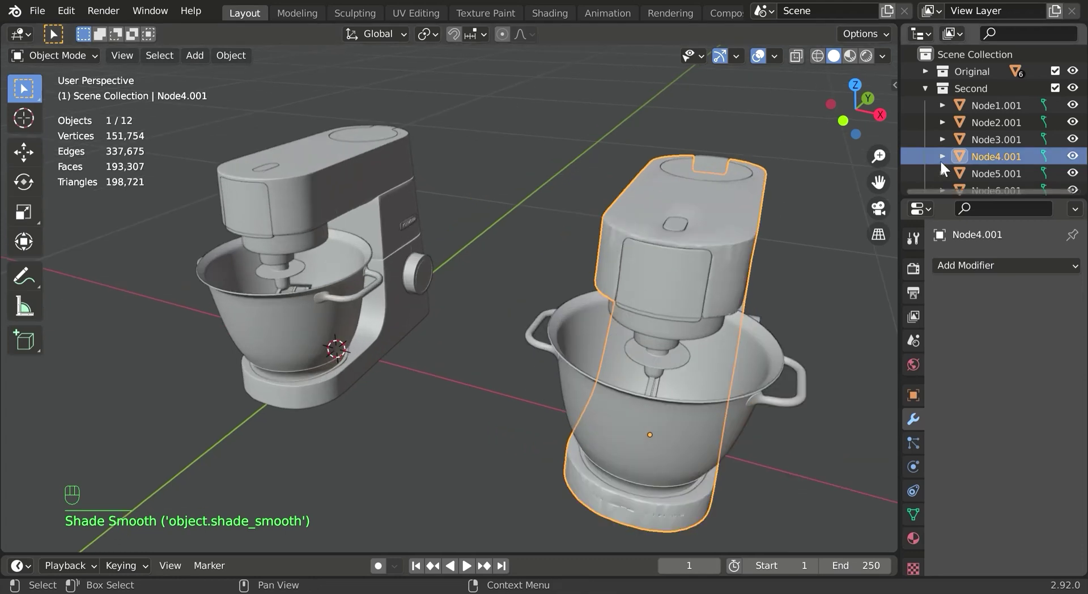
click(1072, 156)
middle_drag(728, 264, 675, 277)
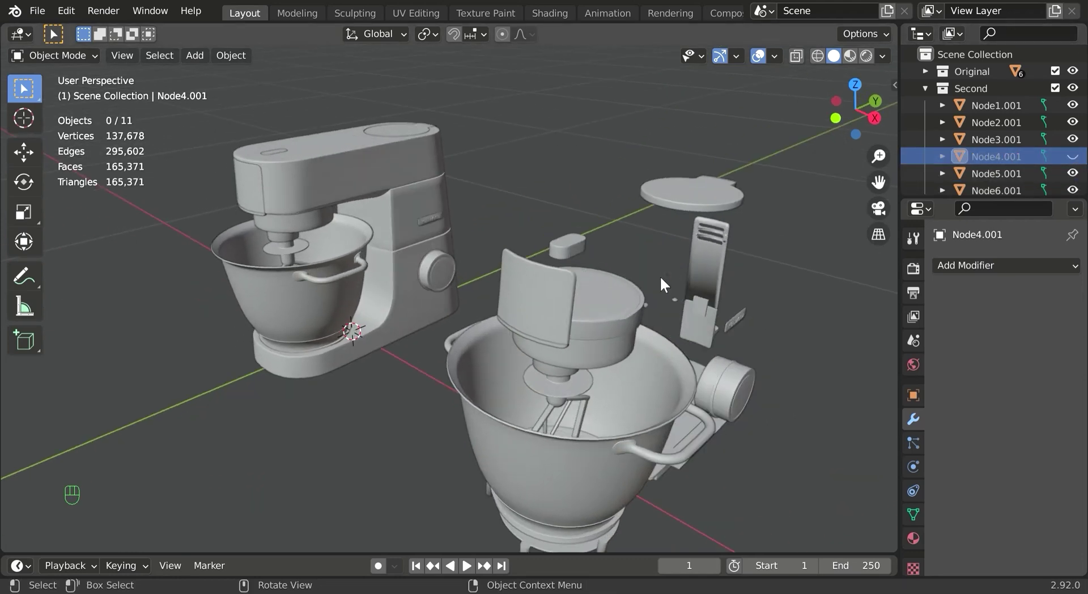
click(362, 178)
click(925, 71)
scroll(944, 78, down, 2)
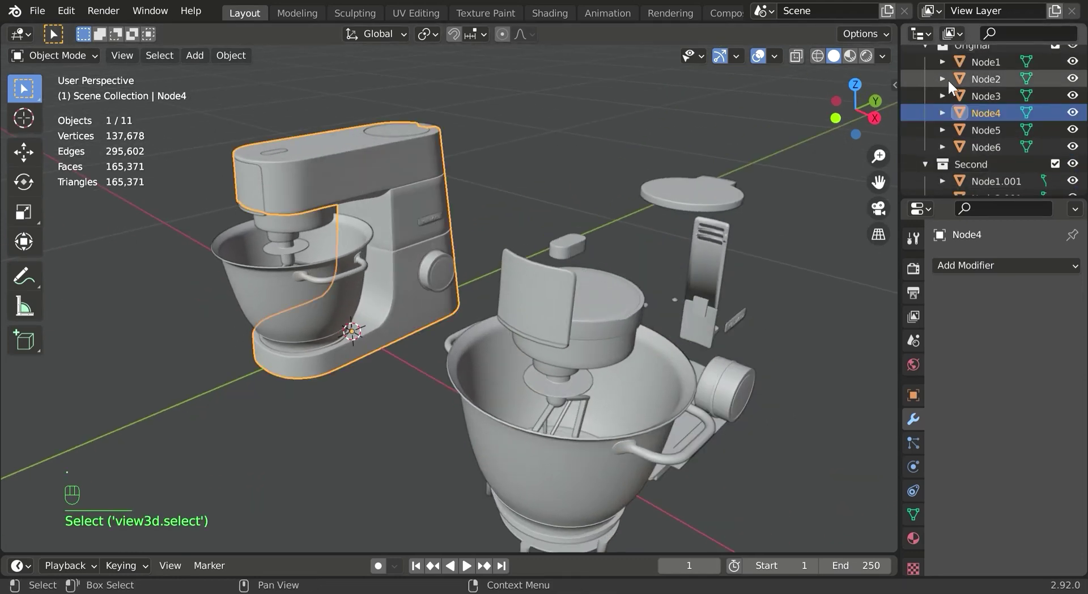
click(1072, 114)
middle_drag(701, 175, 541, 308)
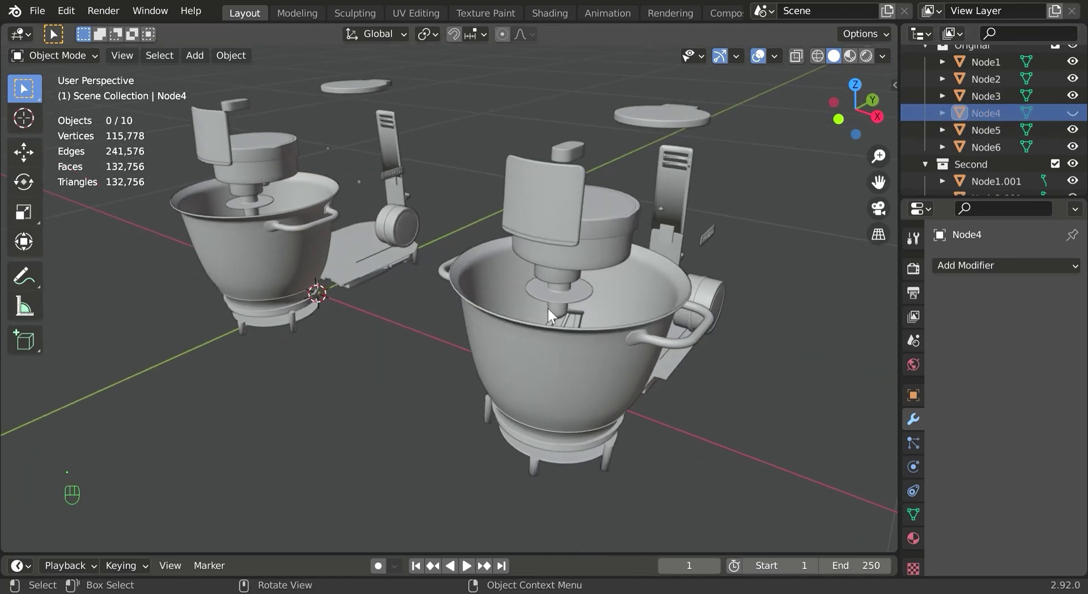
click(774, 57)
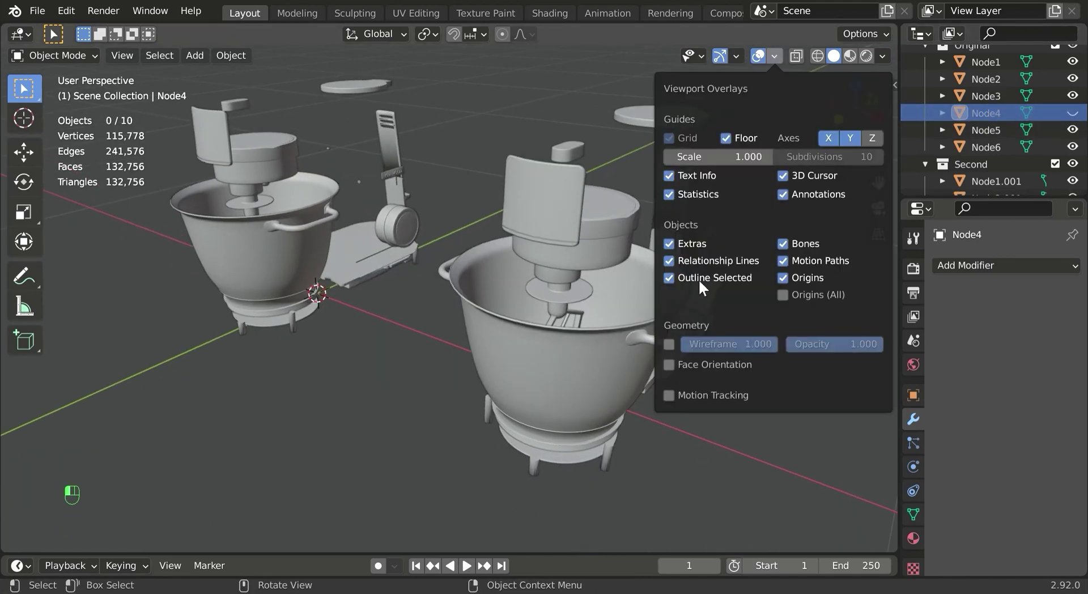
click(669, 344)
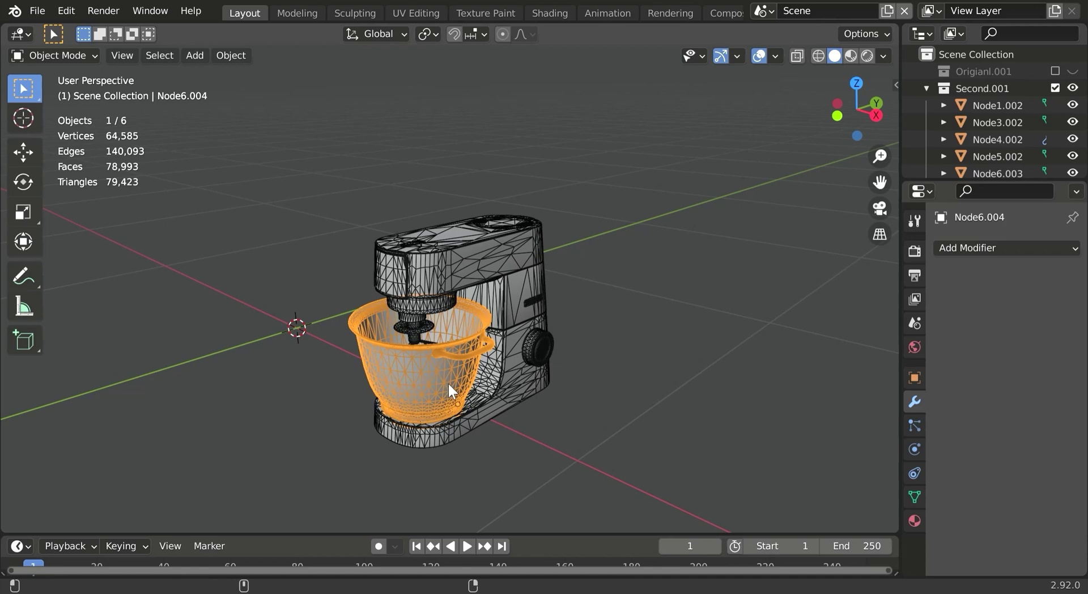
Isolate the selected mixing bowl, Node6.004, in local view.
middle_drag(506, 383, 565, 381)
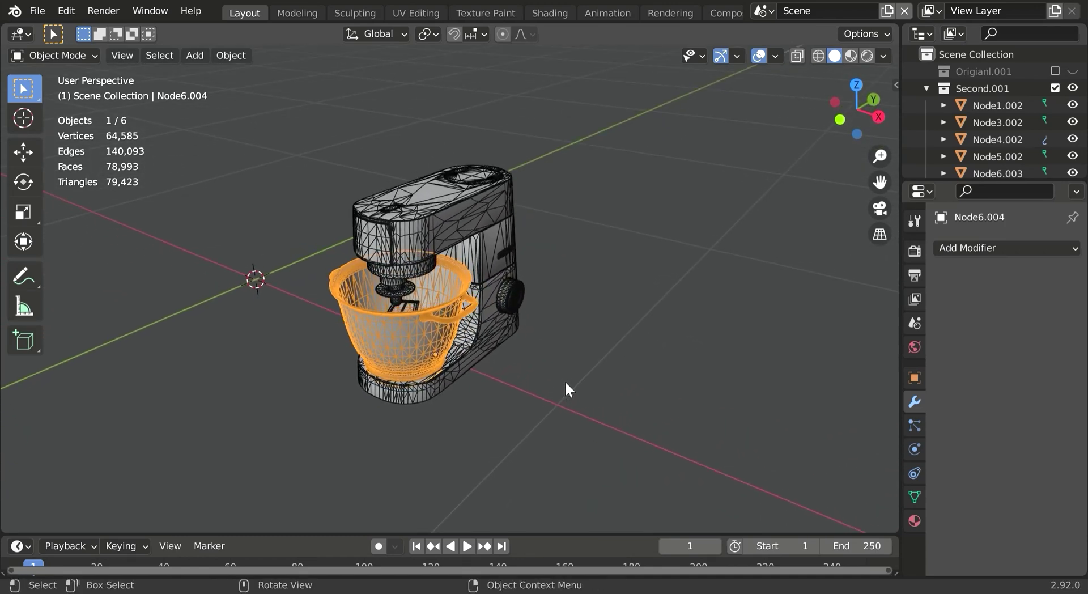
middle_drag(565, 314, 565, 326)
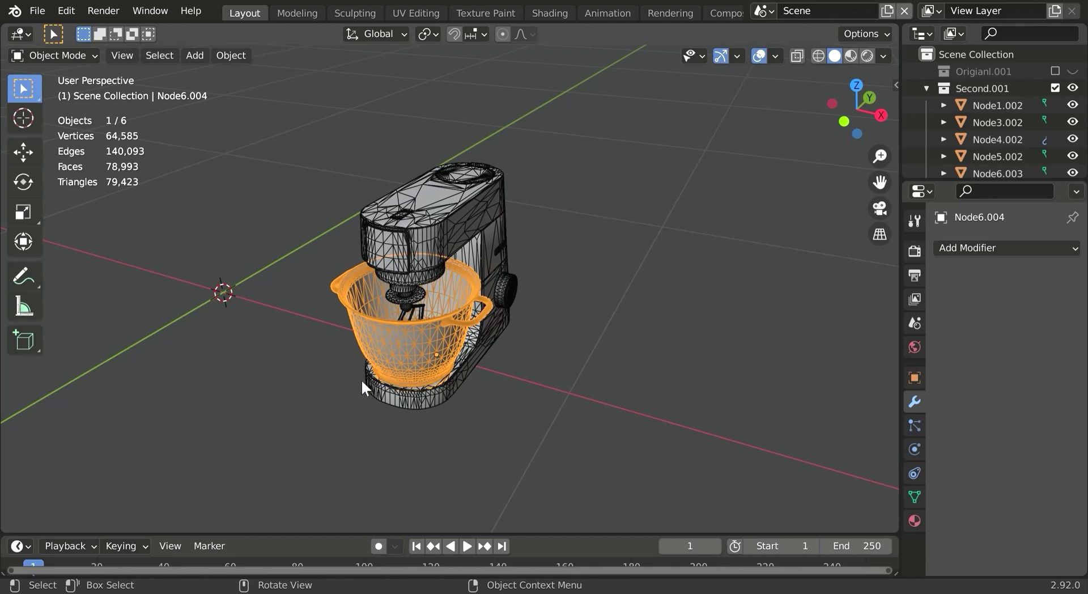
key(KP_Divide)
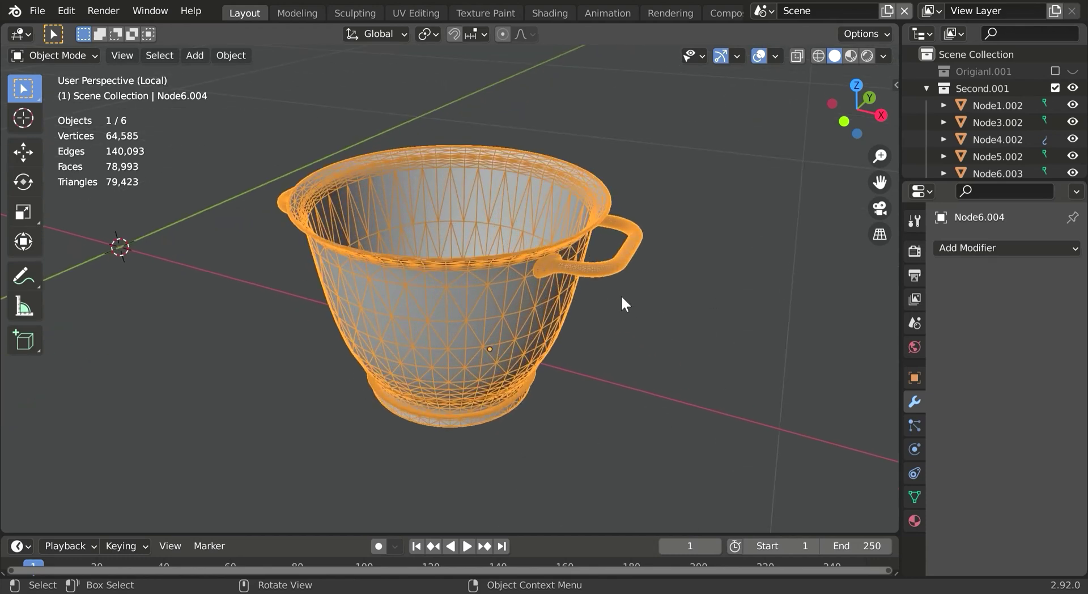
middle_drag(610, 335, 597, 338)
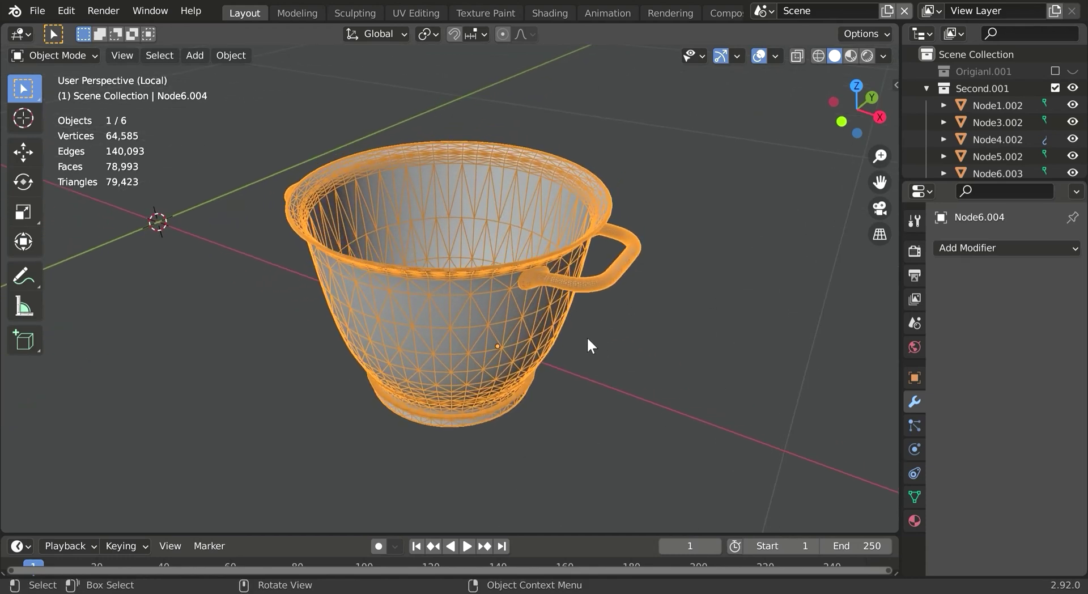
Convert all triangles of the bowl mesh to quads in Edit Mode.
key(Tab)
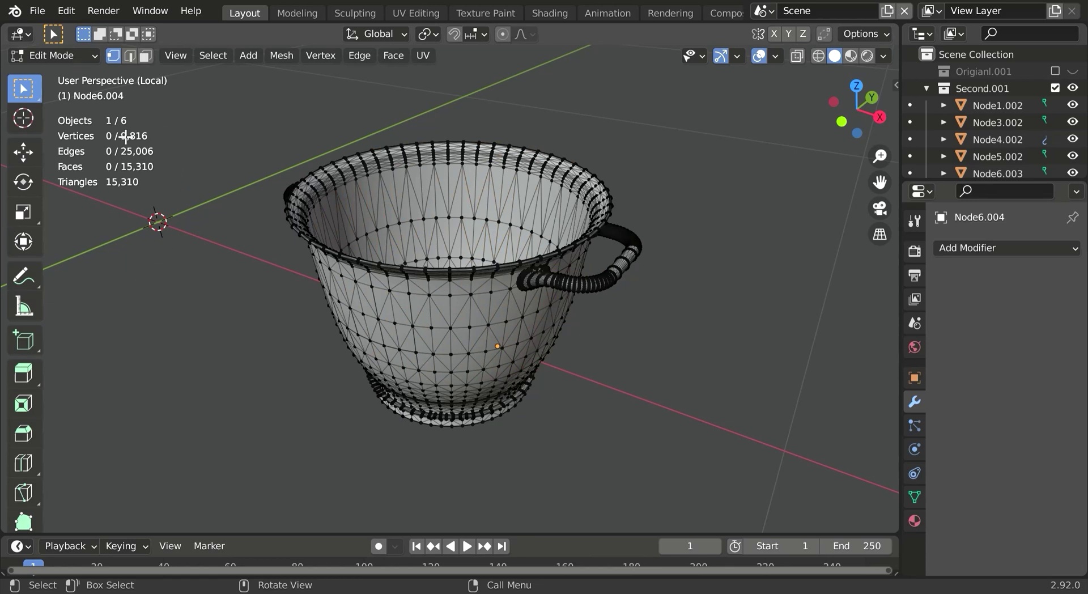
key(a)
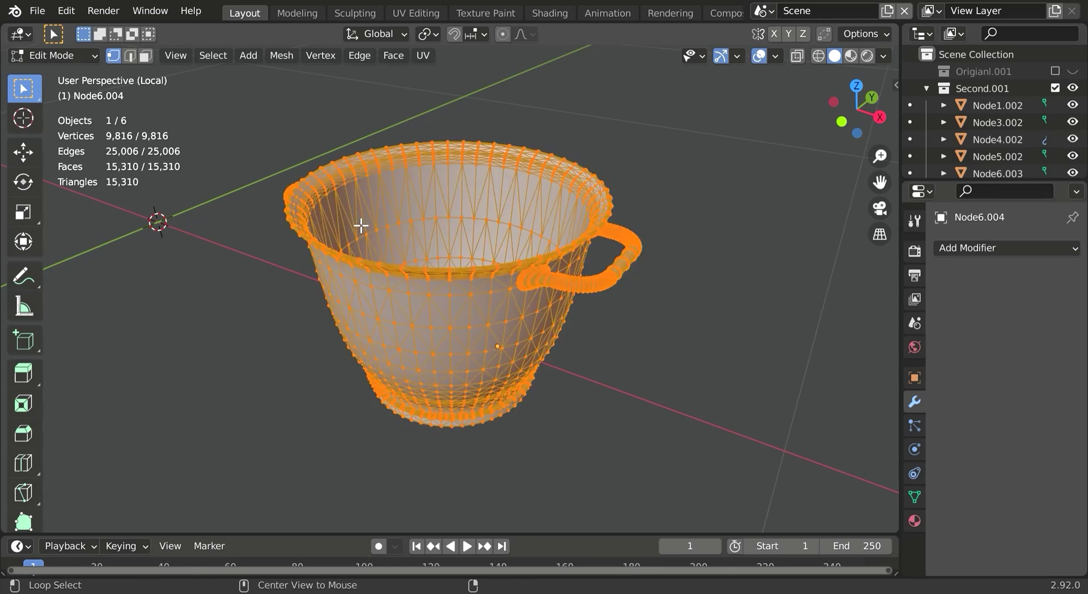
key(alt+j)
middle_drag(243, 406, 419, 400)
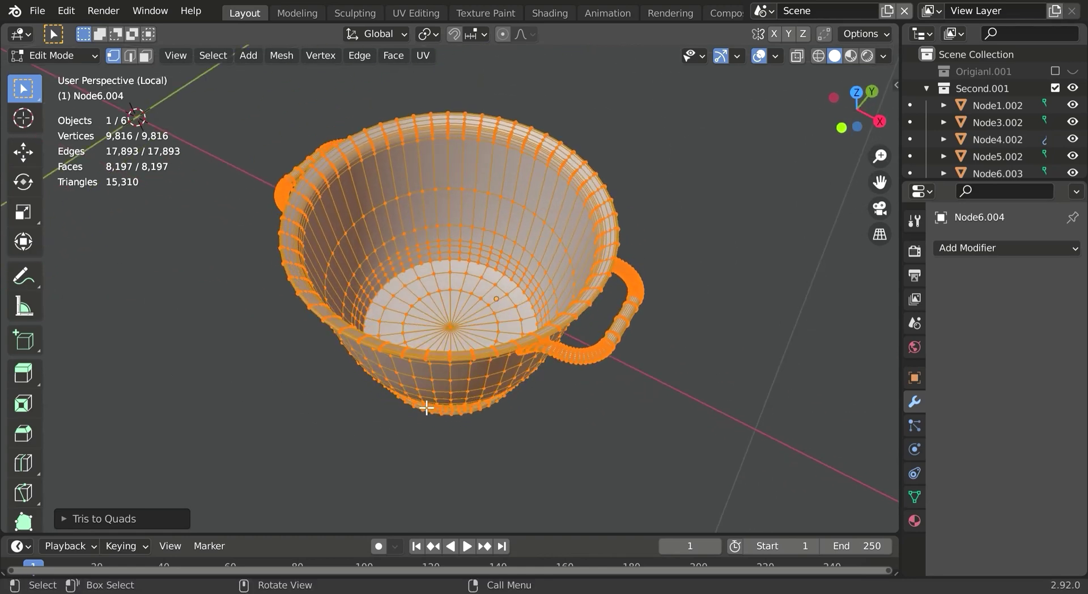
Merge all of the bowl's vertices by distance at 0.0001 m and return to Object Mode.
key(m)
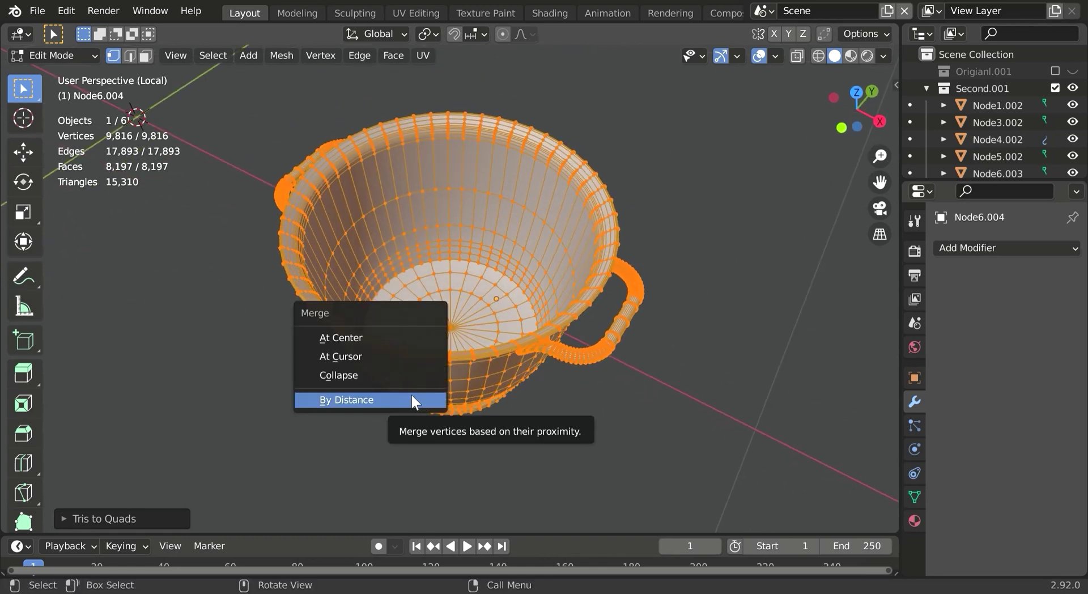
middle_drag(148, 397, 238, 444)
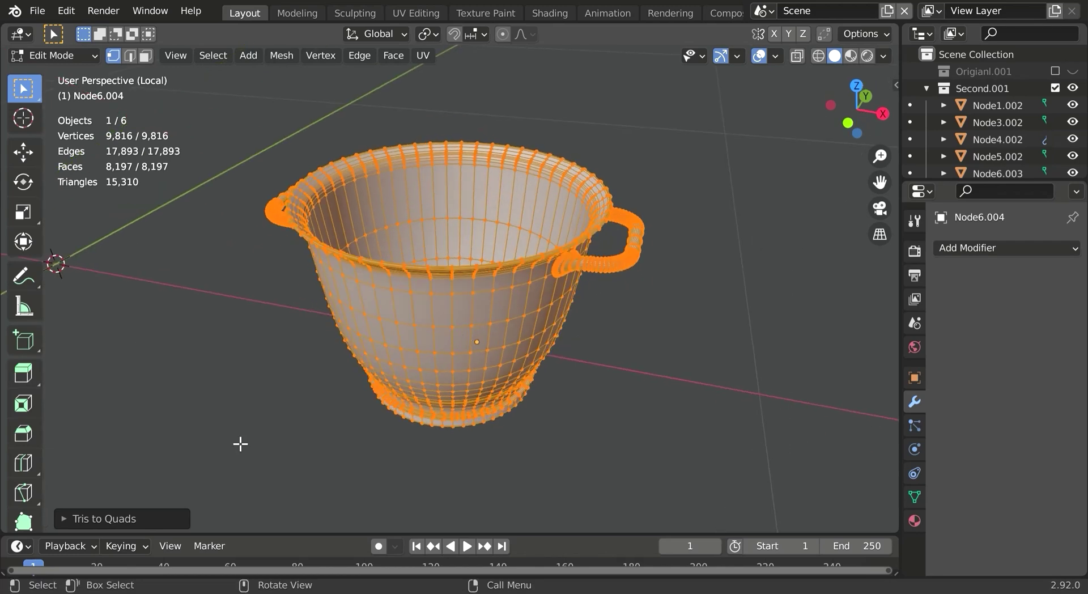
click(102, 518)
key(m)
click(422, 302)
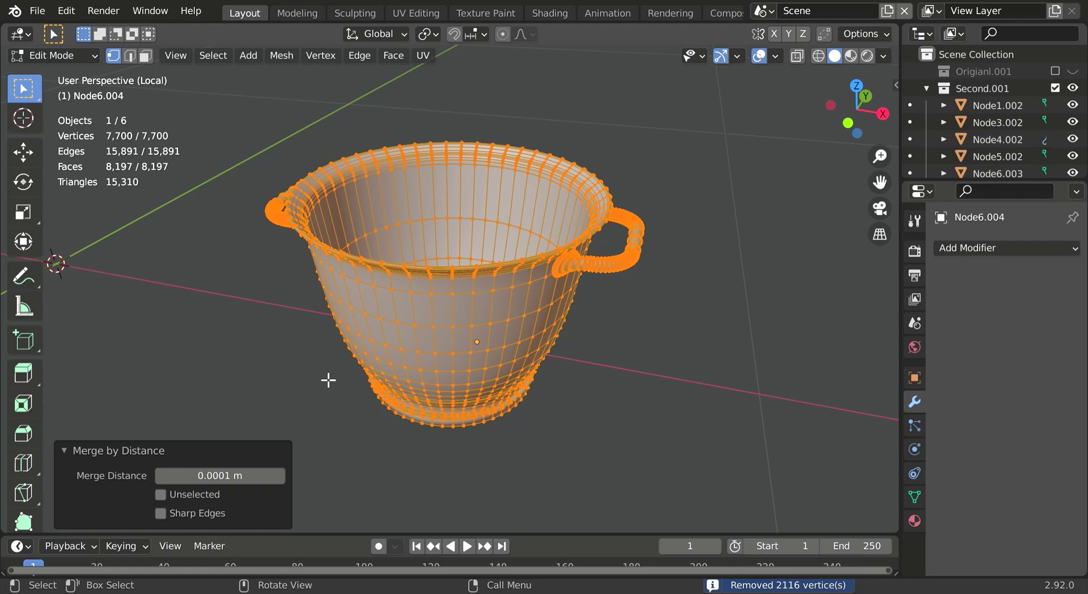
key(Tab)
Try a Remesh modifier on the bowl in Smooth mode with an octree depth of 7.
middle_drag(366, 358, 634, 318)
click(971, 245)
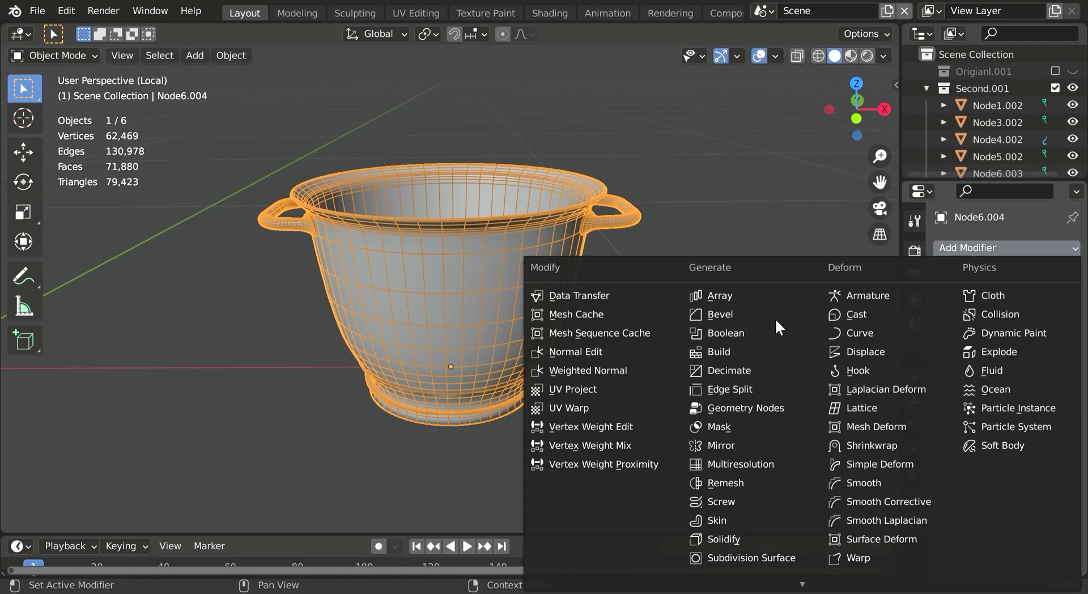
click(728, 482)
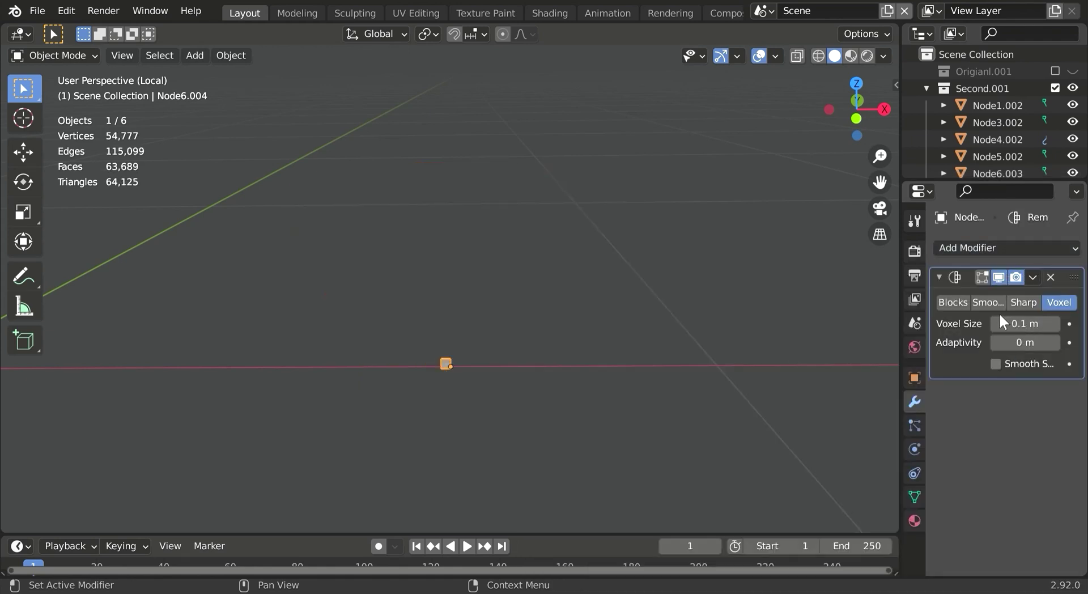
click(990, 302)
click(1032, 324)
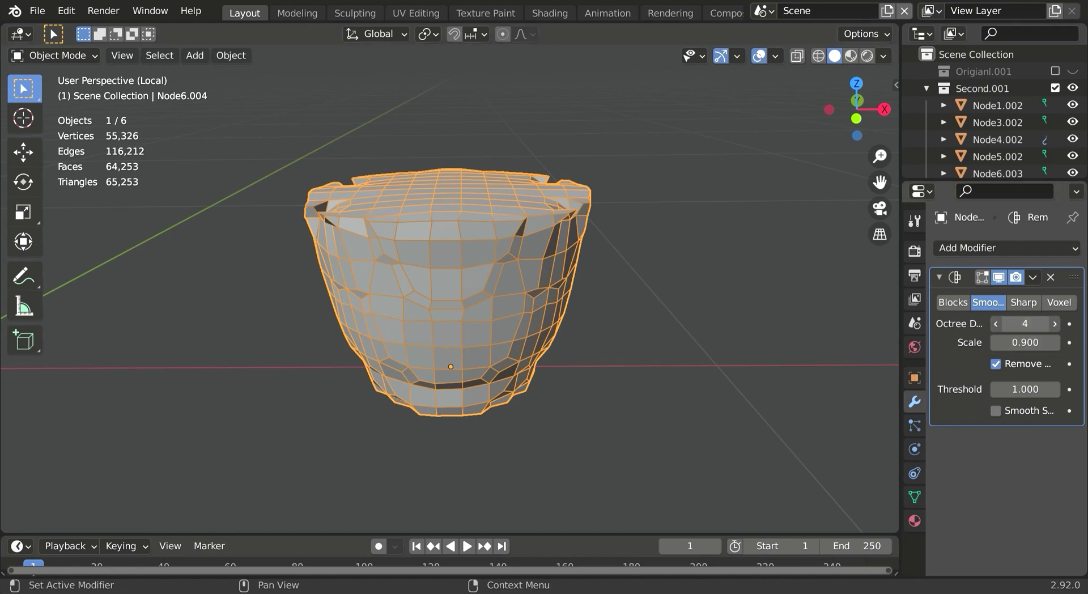
text(7)
key(Return)
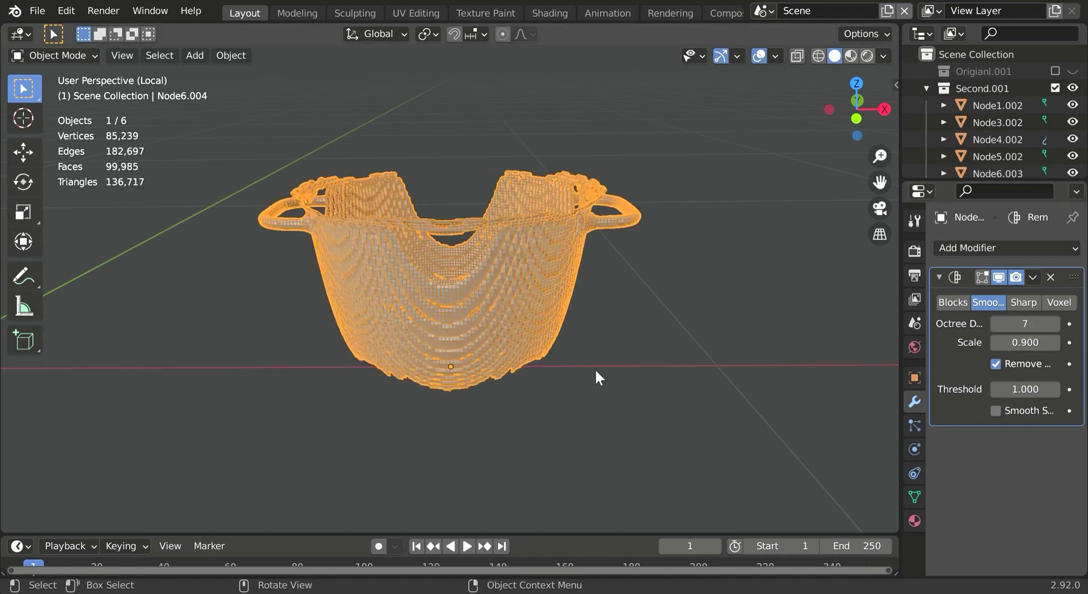
Remove the Remesh modifier from the bowl after examining the remeshed shape.
middle_drag(583, 383, 609, 413)
click(1047, 277)
middle_drag(793, 354, 363, 272)
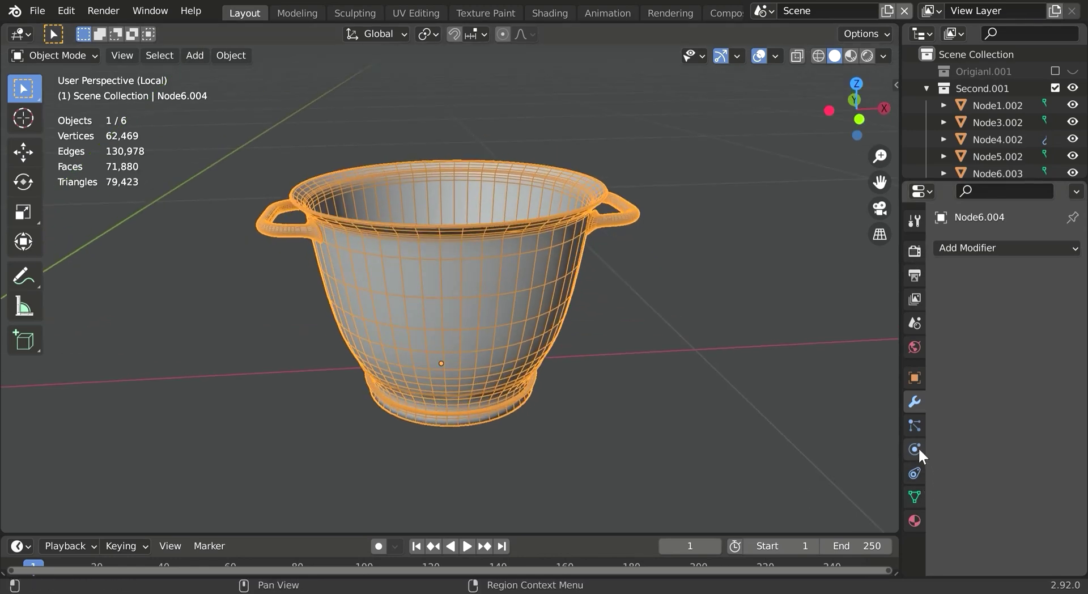
Add a Decimate modifier to the bowl and set it to Un-Subdivide mode.
middle_drag(838, 450, 648, 379)
middle_drag(618, 264, 682, 296)
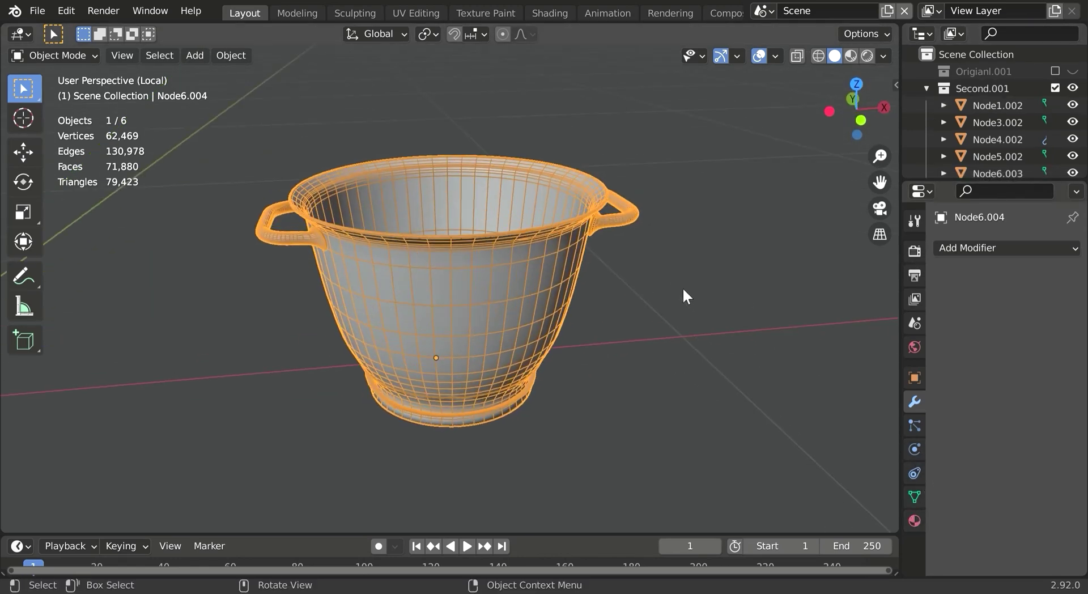
shift+middle_drag(607, 315, 653, 352)
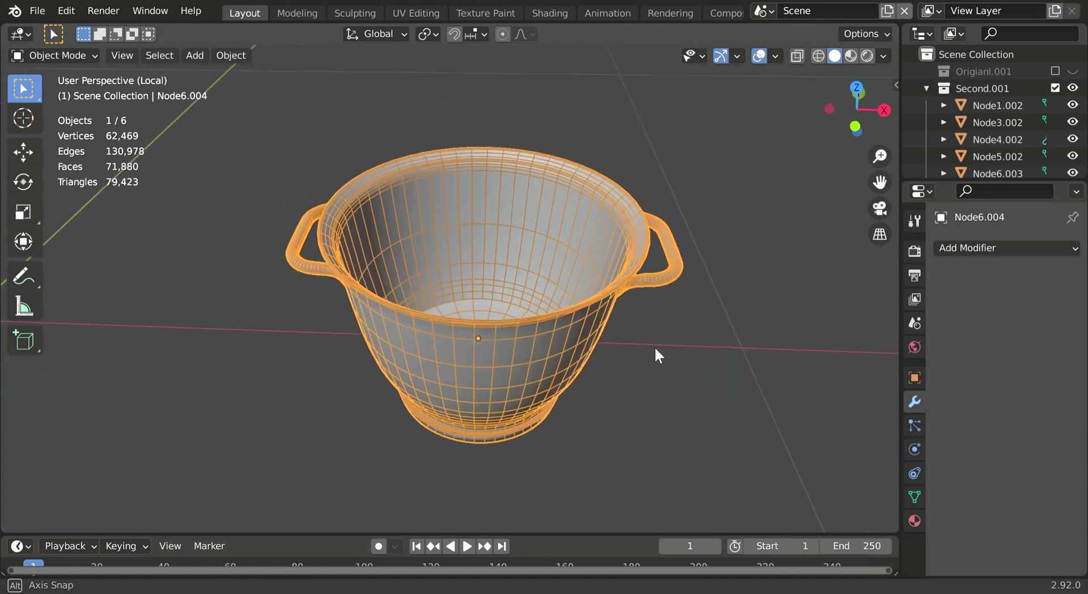
middle_drag(518, 347, 410, 318)
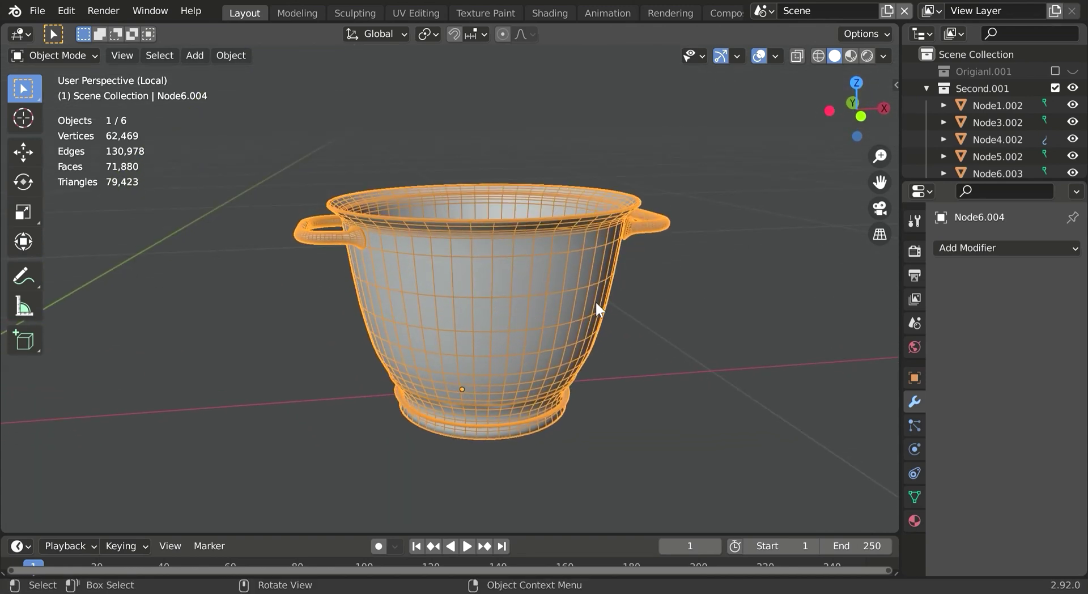
middle_drag(539, 291, 541, 311)
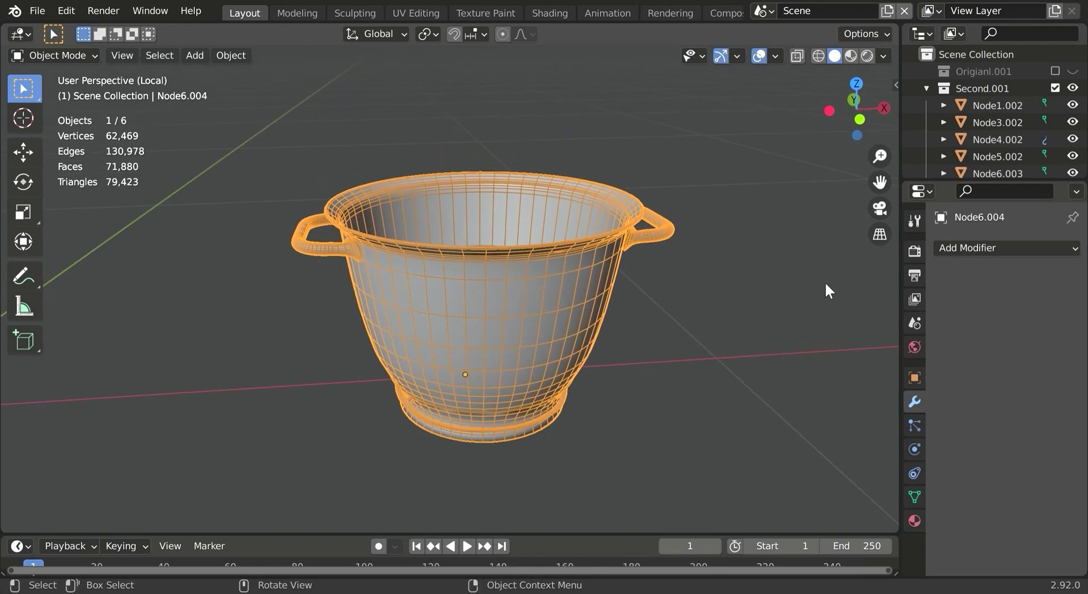
click(1001, 248)
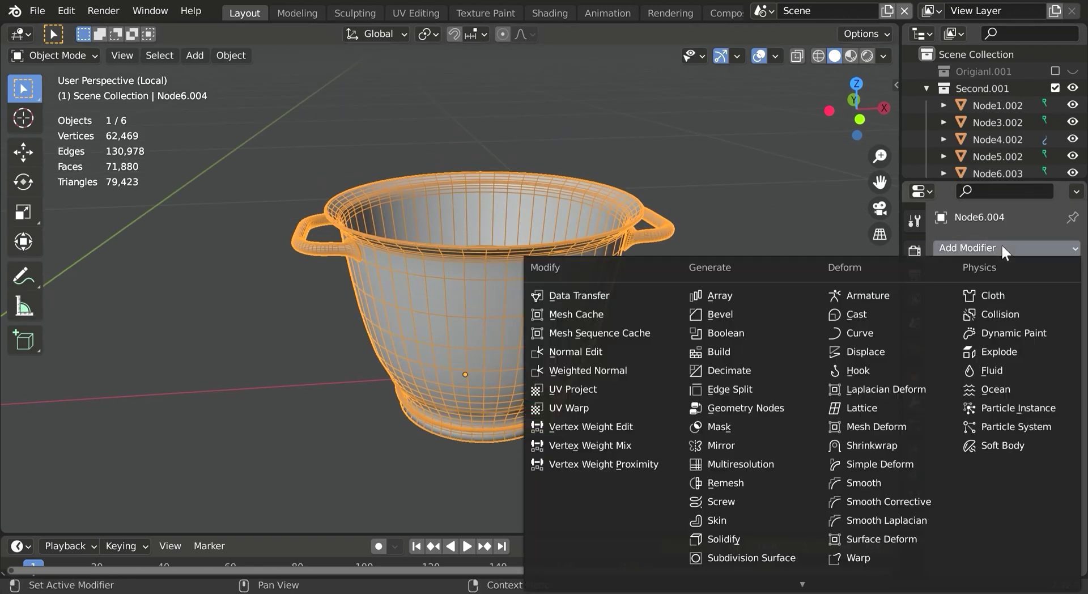
click(723, 372)
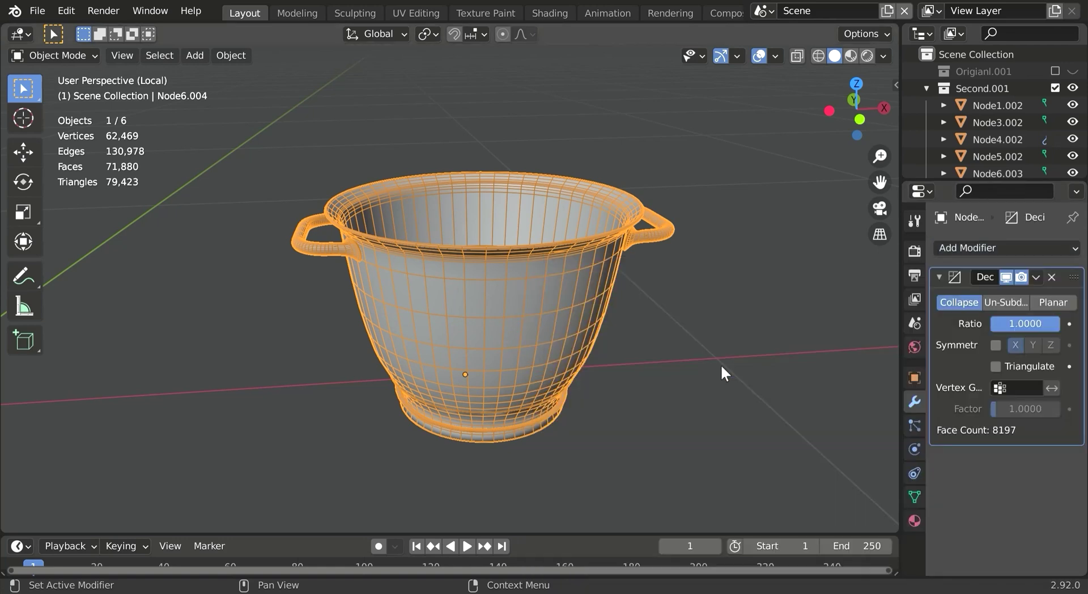
click(1002, 299)
drag(890, 336, 768, 337)
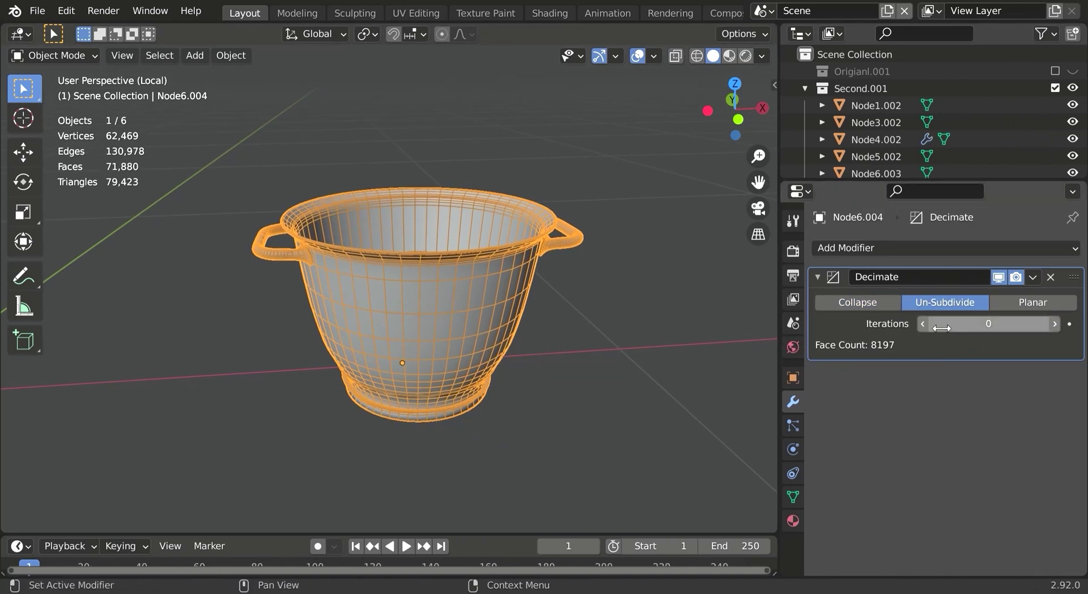
Set the Un-Subdivide iterations to 2, reduce them to 1 and apply the Decimate modifier to the bowl.
click(980, 333)
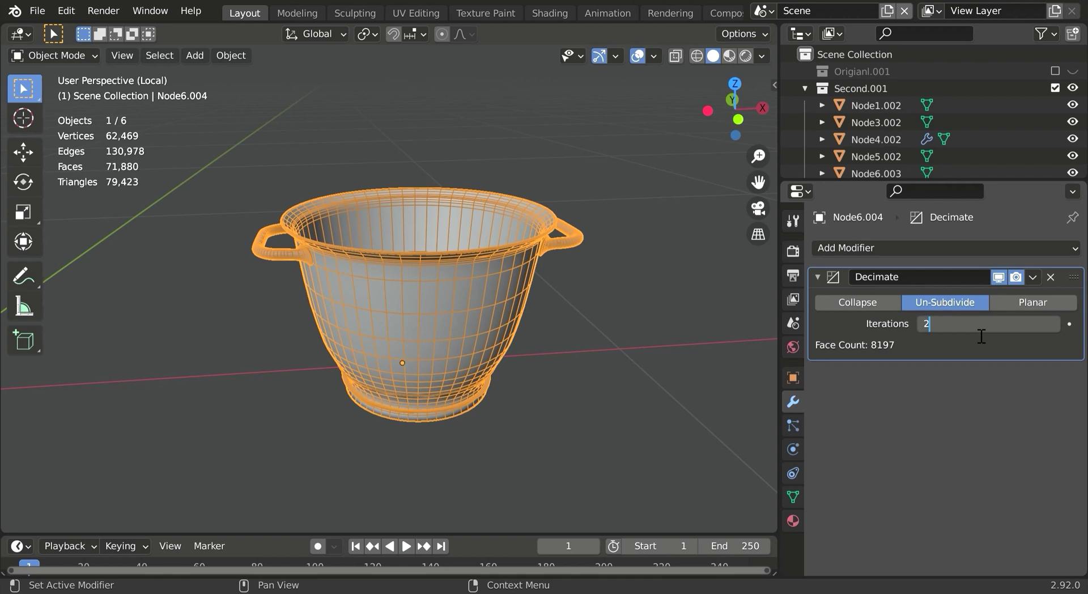
text(2)
key(Return)
middle_drag(470, 362, 526, 344)
ctrl+scroll(967, 323, down, 1)
mouse_move(464, 374)
middle_down()
mouse_move(548, 319)
mouse_move(465, 366)
middle_up()
scroll(466, 366, up, 3)
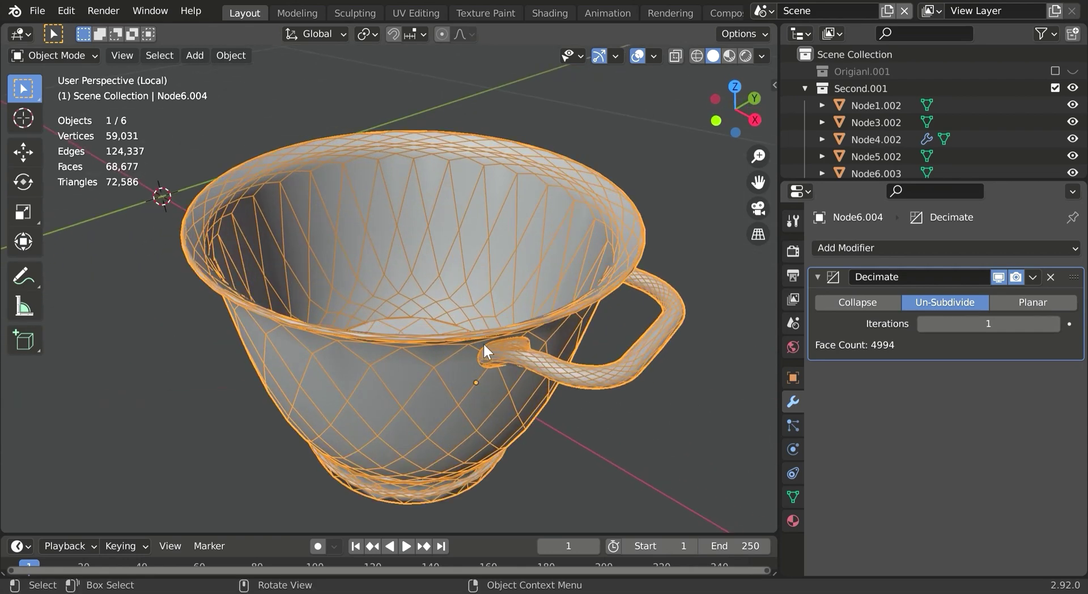
click(1034, 276)
click(1002, 291)
In Edit Mode, convert the decimated bowl's triangles to quads and merge its vertices by distance at 0.0001 m.
middle_drag(716, 331, 427, 328)
key(Tab)
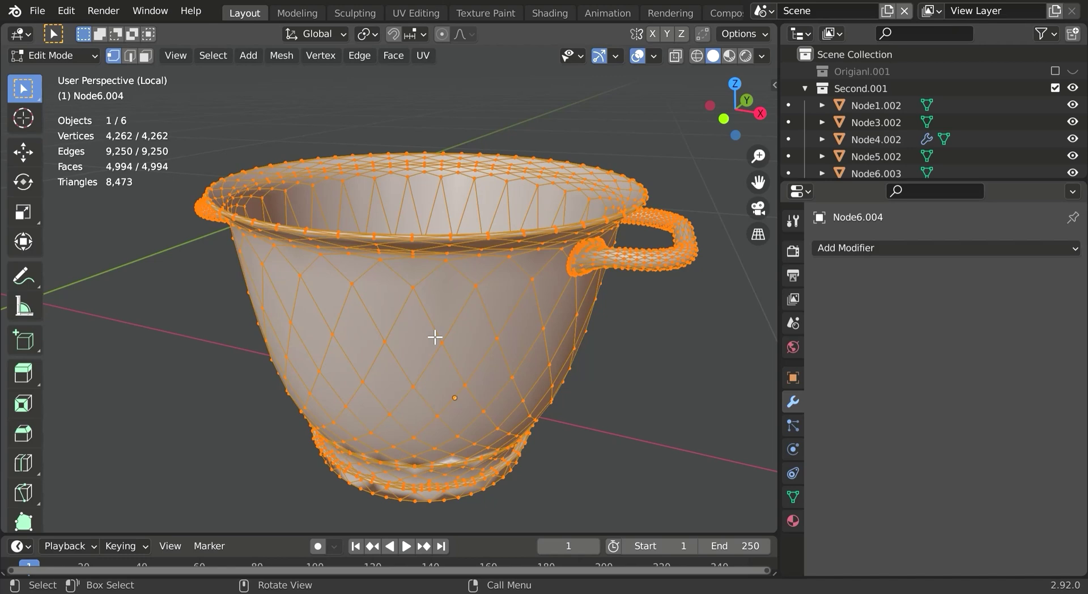
key(alt+j)
key(m)
click(427, 329)
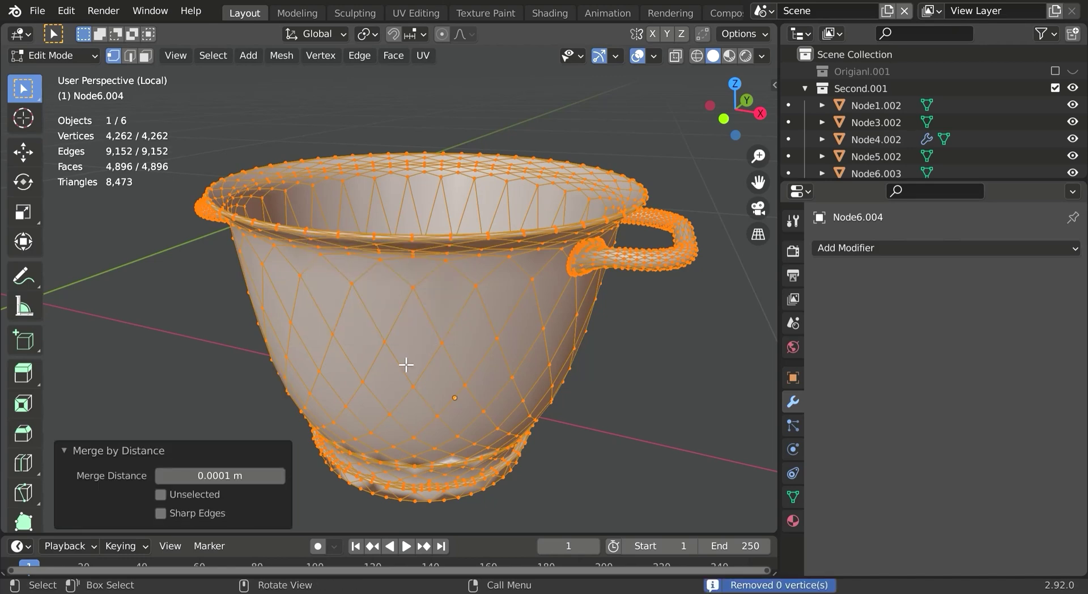
key(Tab)
scroll(427, 282, down, 3)
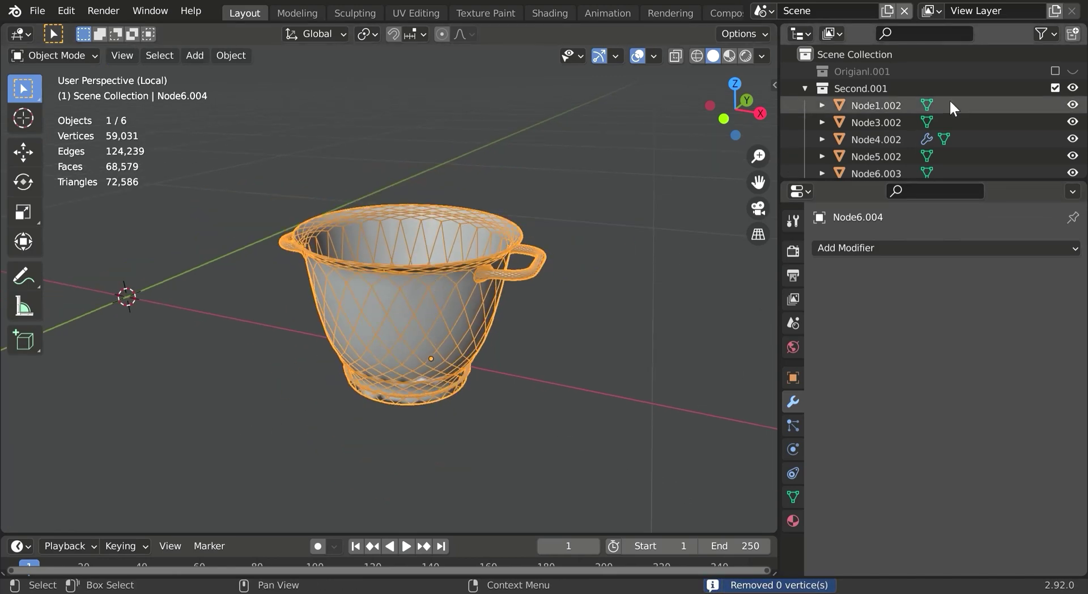
Leave local view and bring the Origianl.001 collection back into the visible scene.
key(KP_Divide)
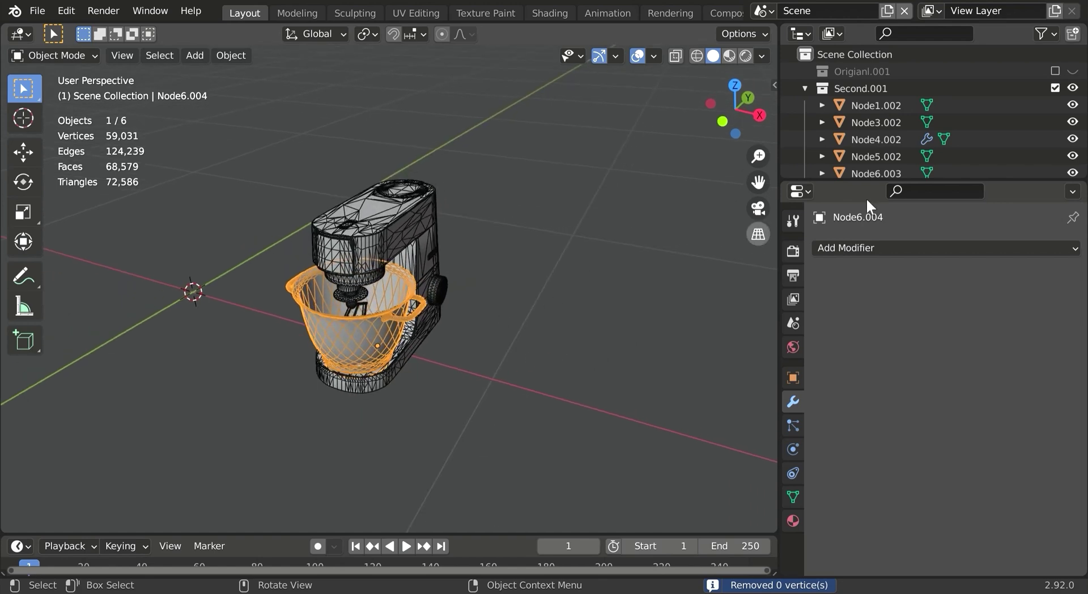
click(1055, 71)
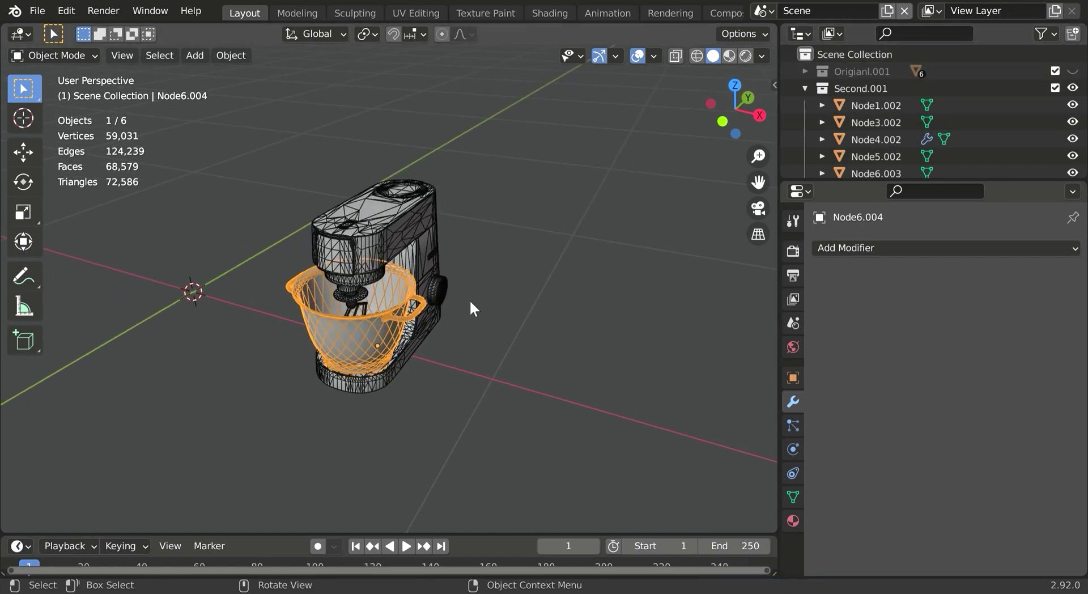
middle_drag(474, 306, 573, 249)
click(1072, 73)
scroll(500, 350, down, 3)
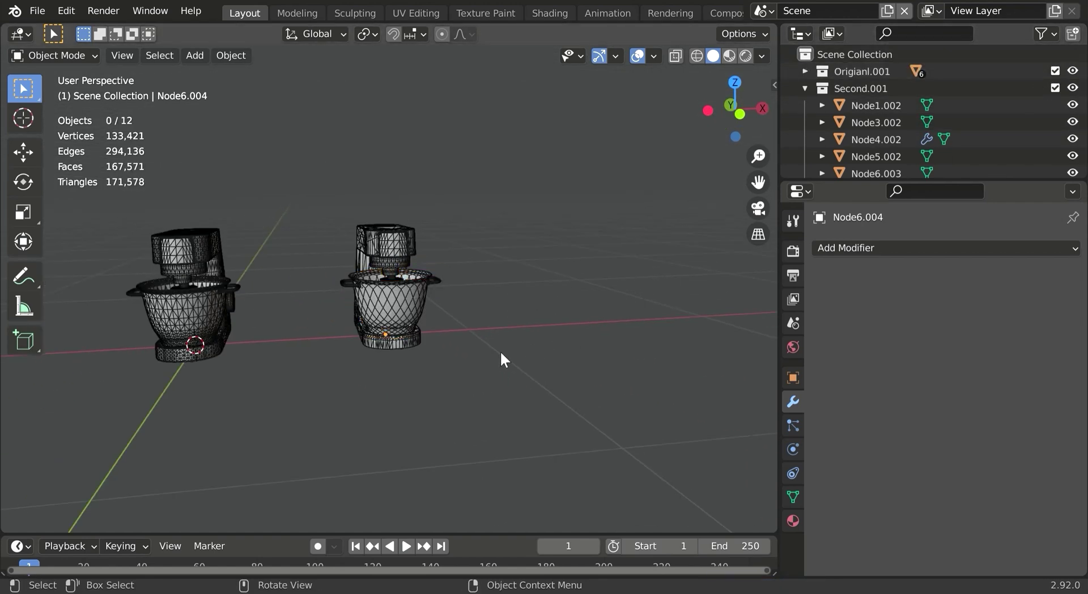
Convert the original mixer bowl's triangles to quads and merge its vertices by distance in Edit Mode.
scroll(499, 350, up, 5)
middle_drag(492, 338, 313, 224)
click(316, 230)
key(Tab)
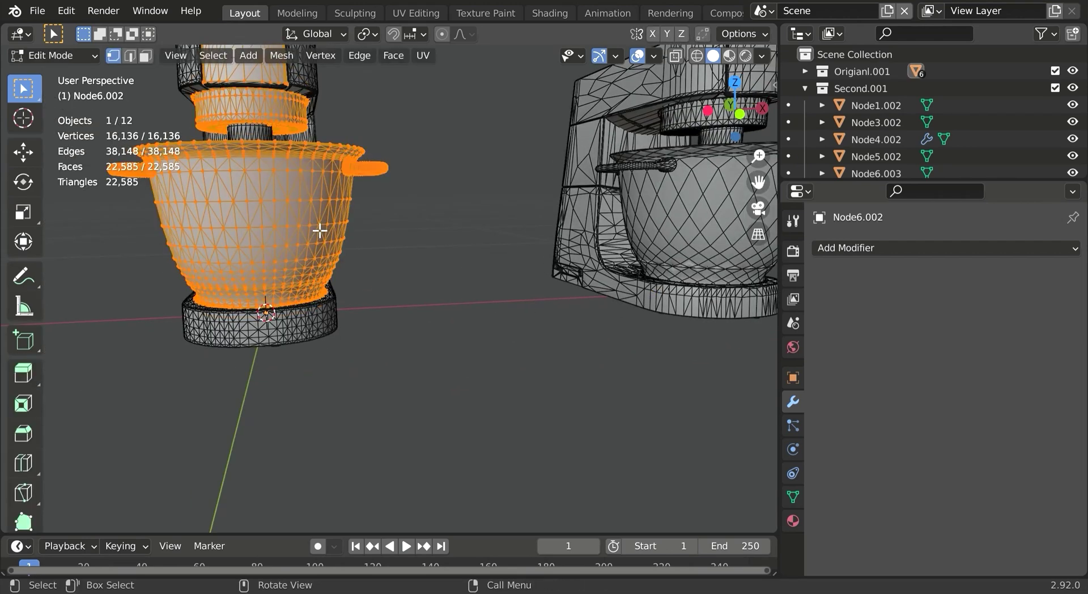
key(alt+j)
key(m)
click(316, 226)
key(Tab)
Select both bowls to compare their meshes, and exclude the Origianl.001 collection from the view layer.
scroll(431, 243, down, 3)
shift+click(600, 246)
middle_drag(643, 299, 451, 254)
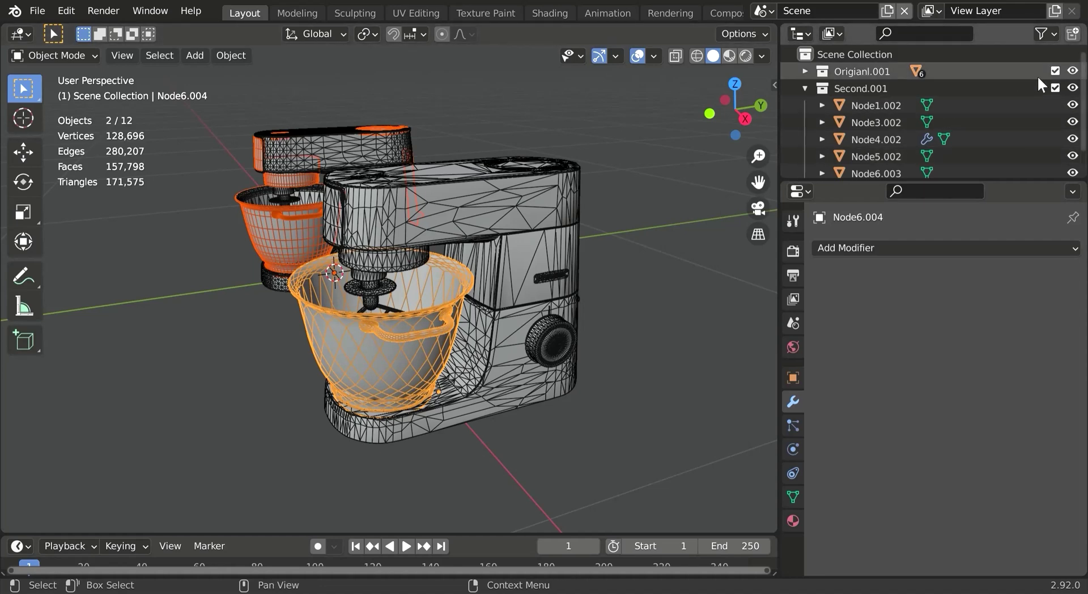
click(1055, 71)
Select the copied mixer's bowl, Node6.004, and hide it in the viewport.
click(444, 318)
middle_drag(444, 316, 517, 390)
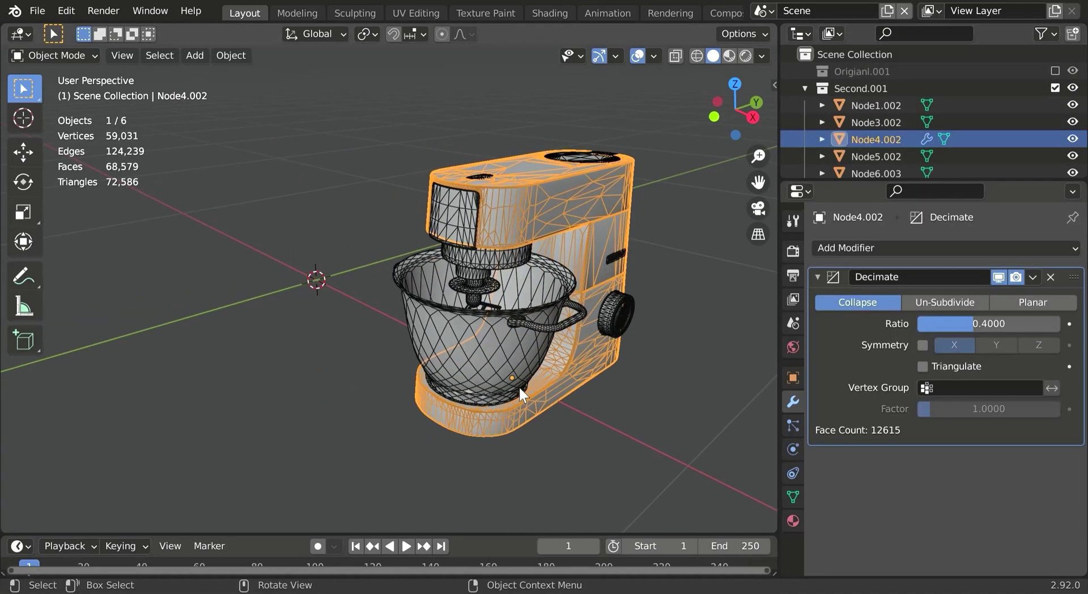
click(517, 390)
scroll(984, 140, down, 1)
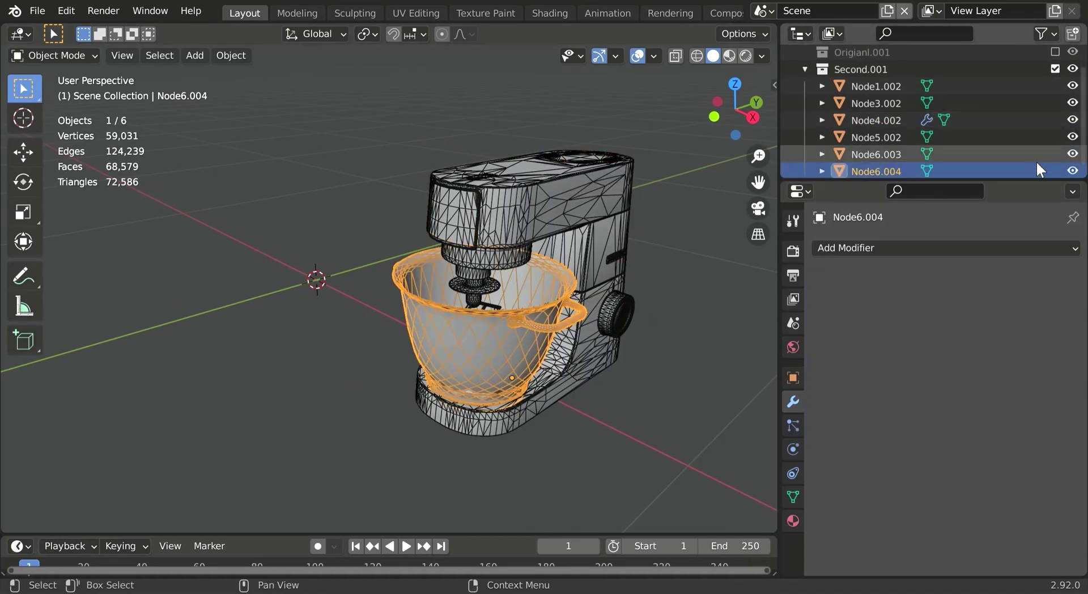
click(1073, 172)
Select the mixer body, Node4.002, and hide it in the viewport.
scroll(534, 371, up, 4)
scroll(573, 312, down, 4)
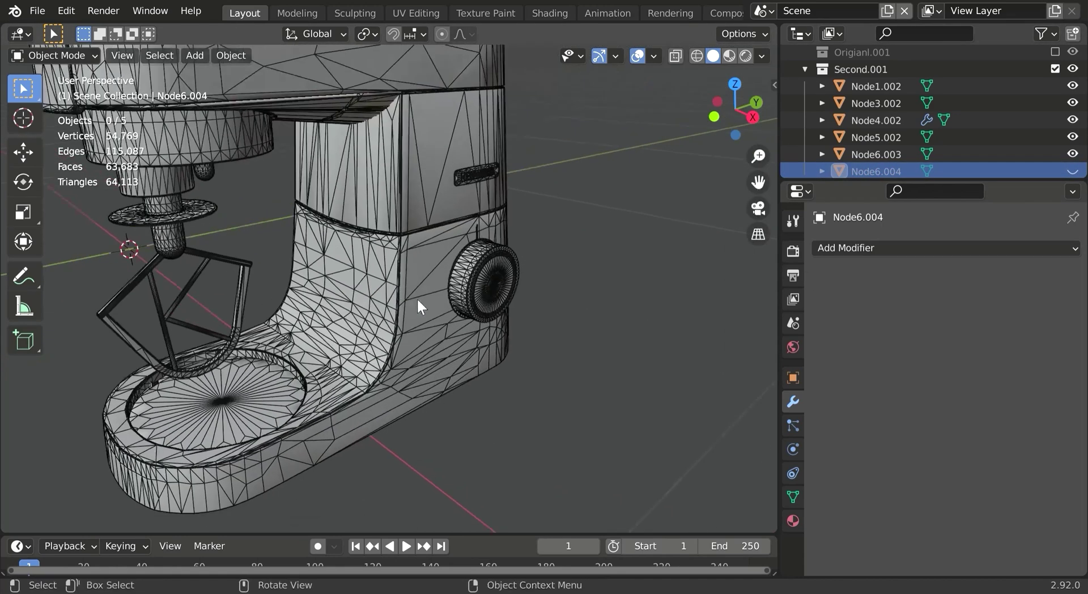
click(525, 258)
scroll(522, 250, down, 2)
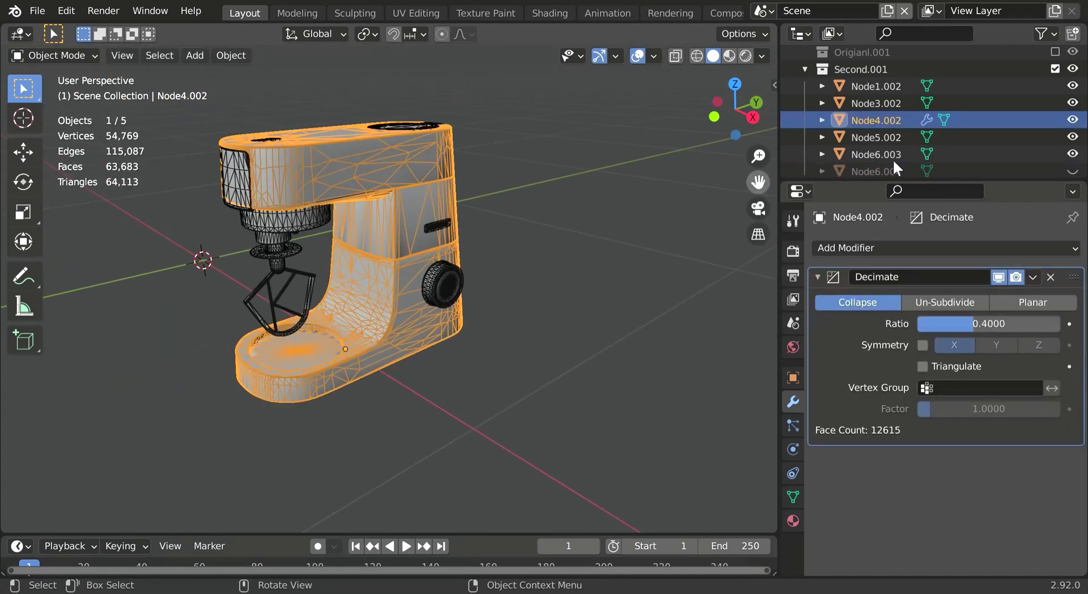
click(1072, 119)
Join the mixer head parts object Node6.003 into Node1.002.
click(280, 195)
key(alt+a)
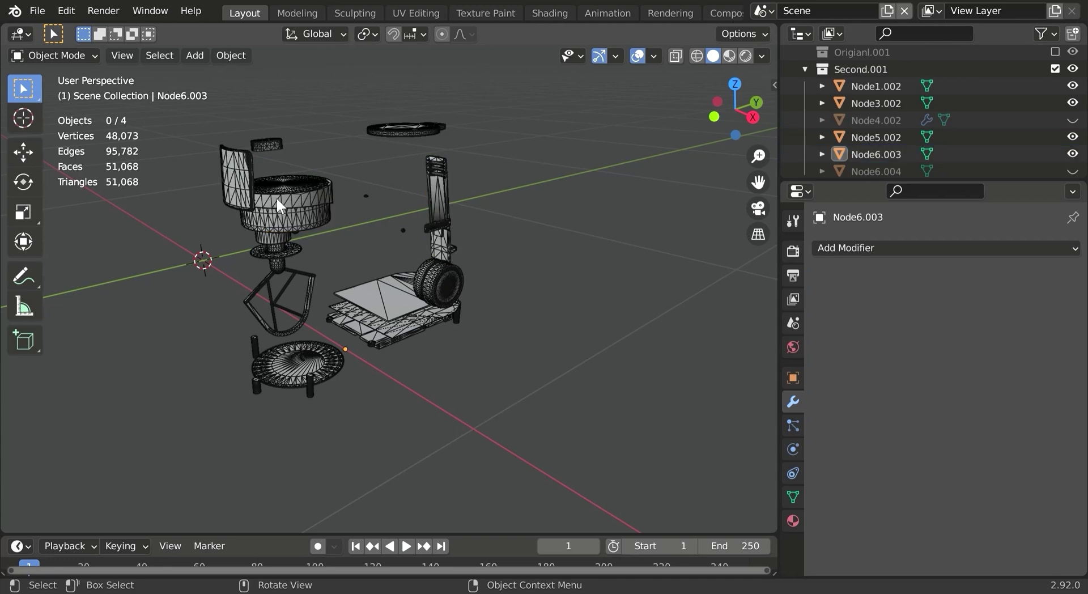
click(241, 183)
scroll(570, 209, up, 5)
scroll(587, 200, down, 3)
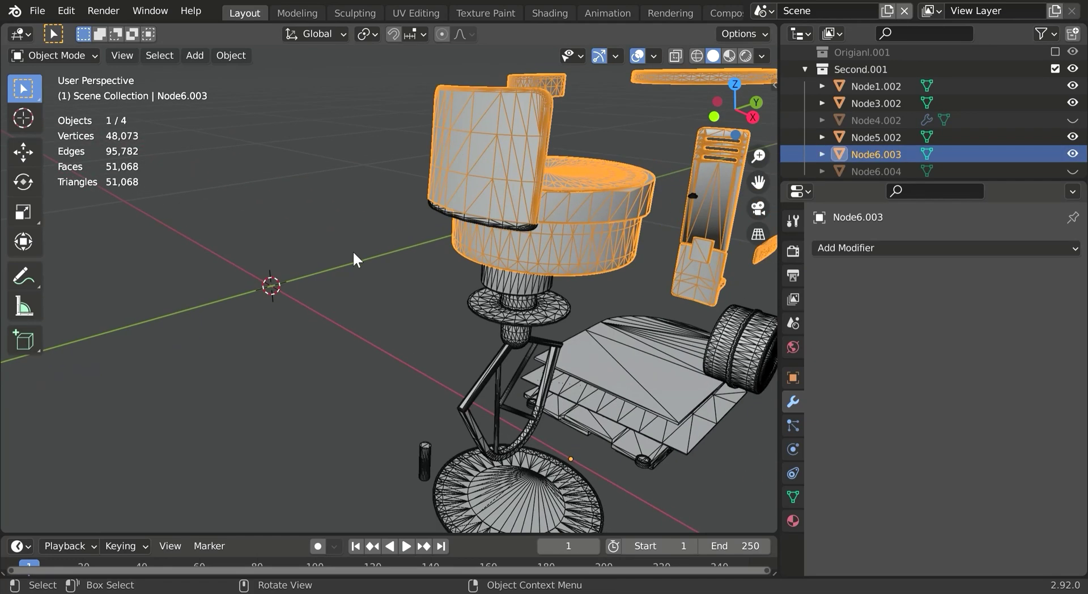
scroll(456, 250, up, 3)
scroll(281, 272, up, 2)
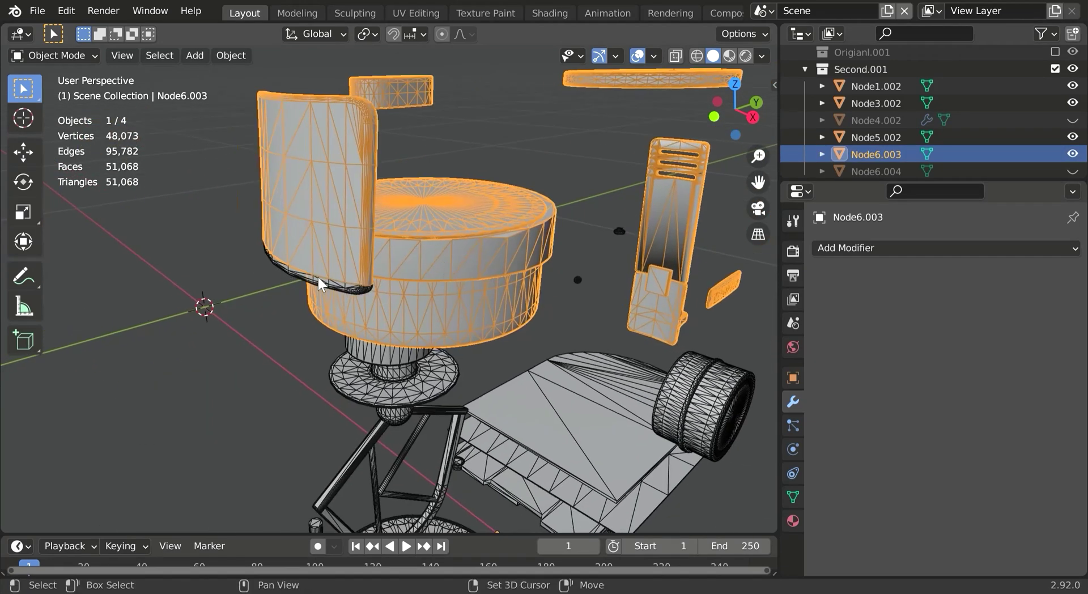
shift+click(321, 301)
middle_drag(320, 299, 279, 257)
key(Delete)
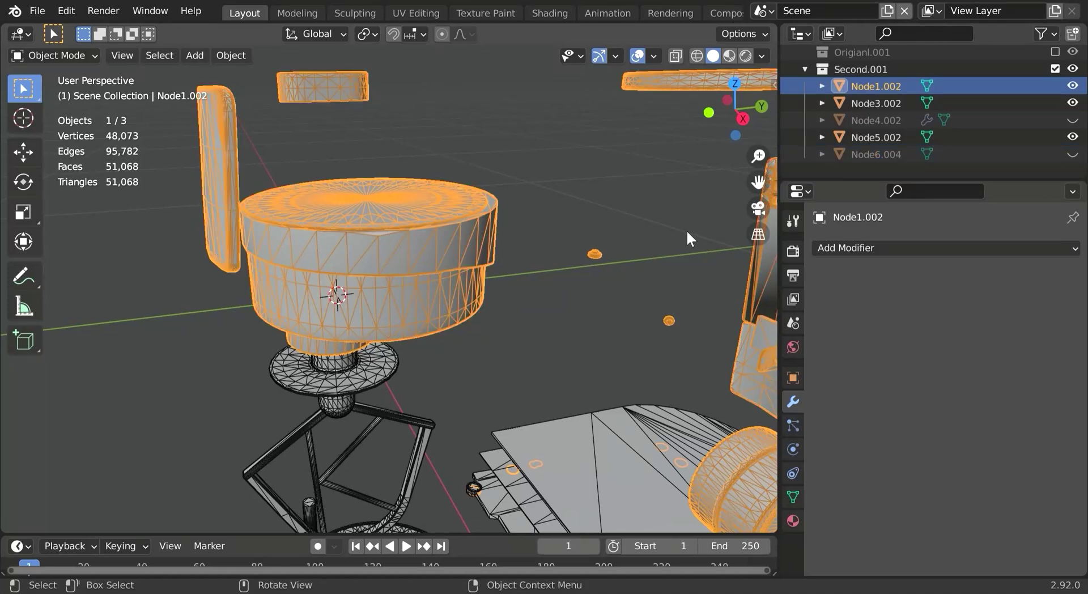
Turn on the Screencast Keys display in the 3D viewport and collapse its settings.
key(n)
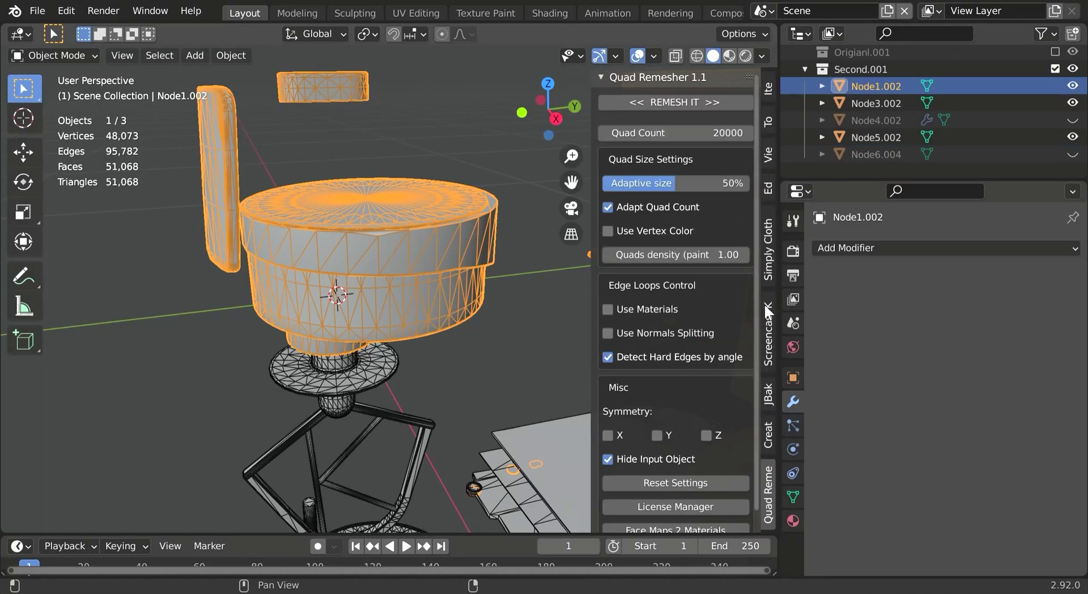
click(767, 334)
click(613, 77)
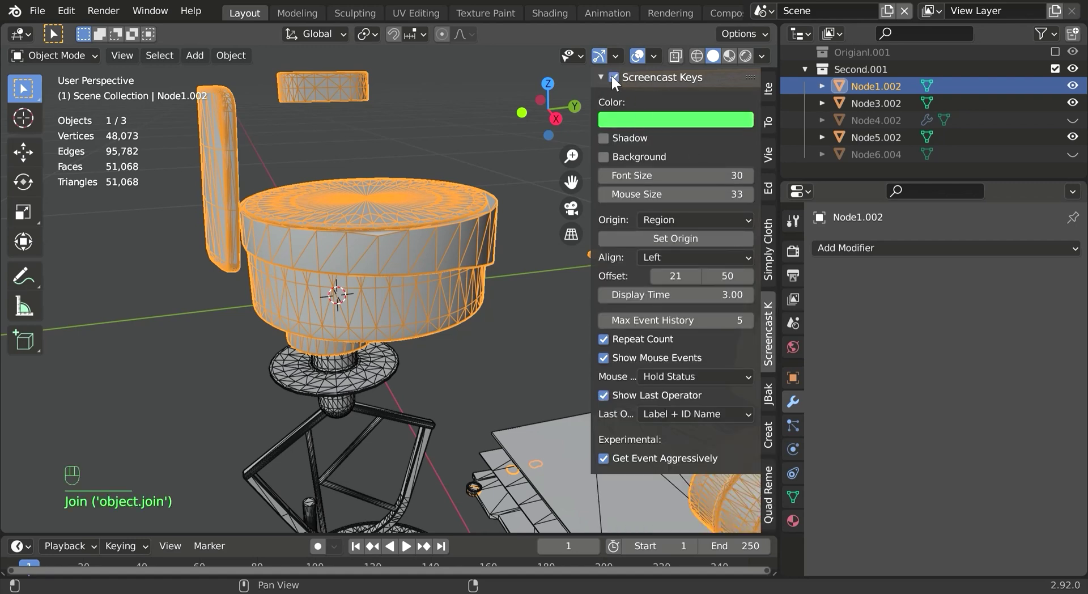
click(611, 77)
key(d)
key(a)
key(s)
key(d)
click(129, 380)
key(ctrl+z)
key(ctrl+z)
Enter Edit Mode on the joined object Node1.002 and switch the viewport to wireframe shading.
click(307, 228)
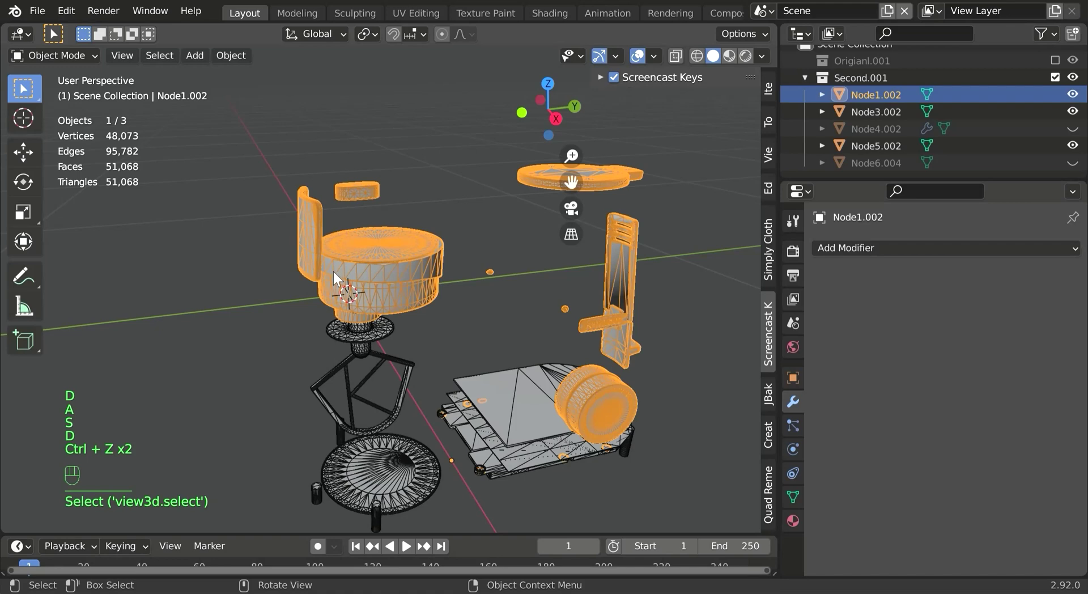
middle_drag(333, 271, 308, 234)
middle_drag(410, 223, 580, 210)
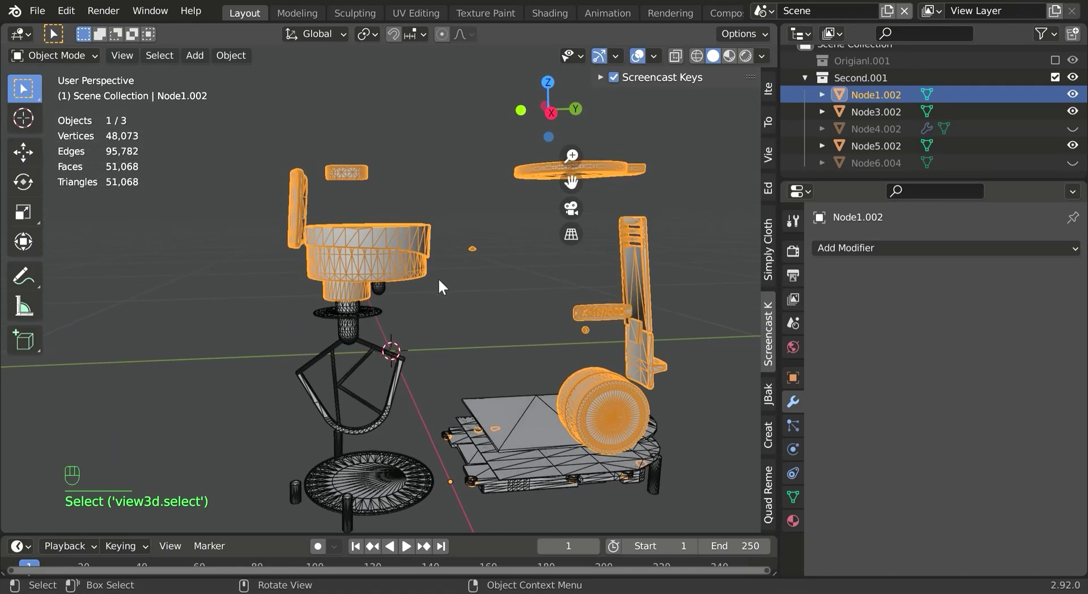
key(Tab)
scroll(355, 283, up, 3)
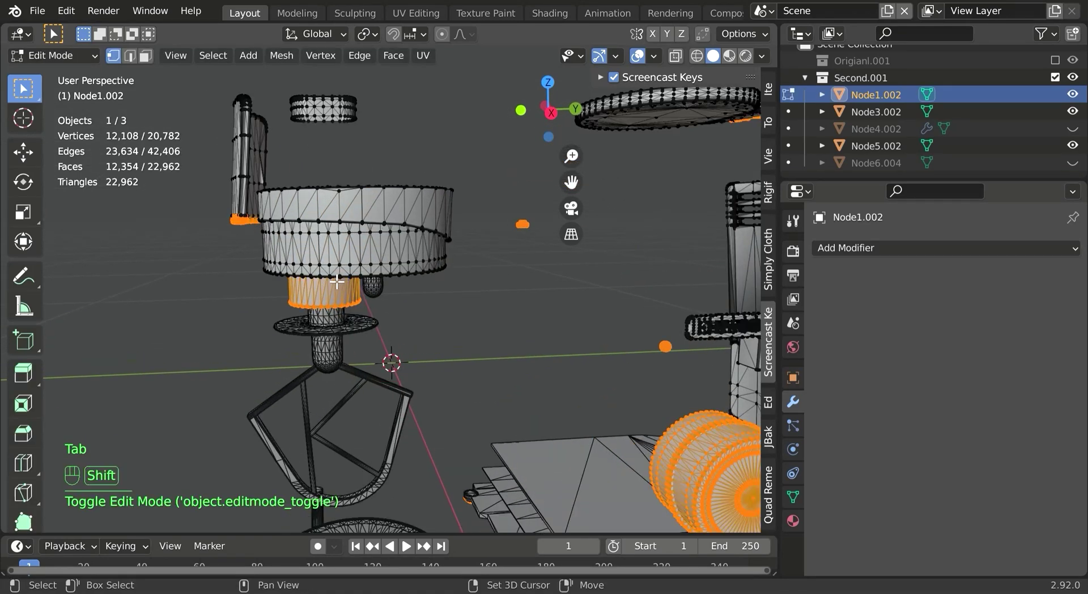
key(z)
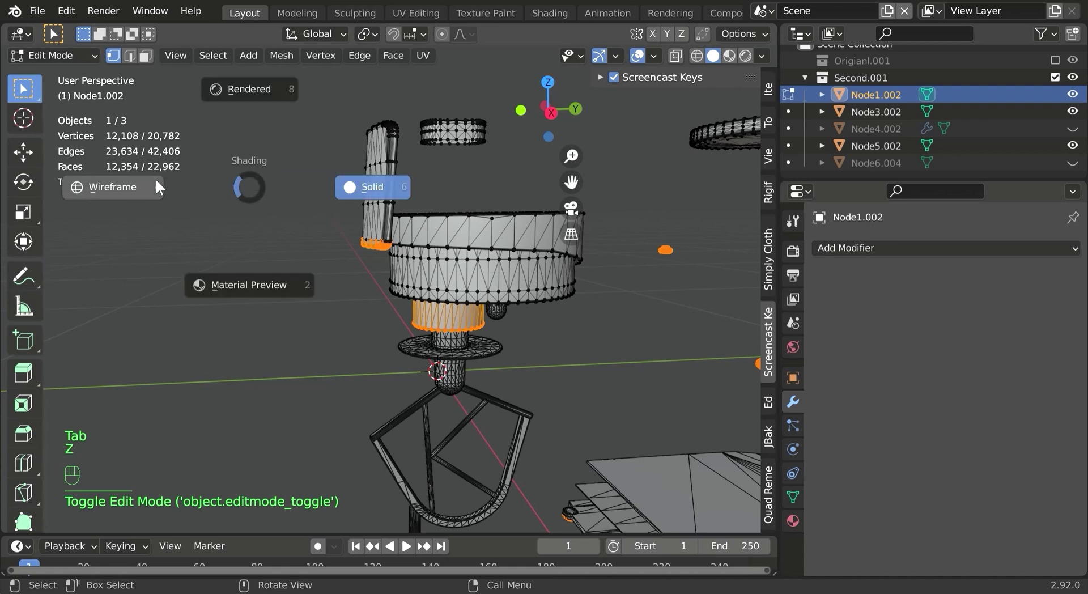
click(113, 181)
Box-select the whole curved front cover panel, including the small strip of vertices inside it.
middle_drag(302, 146, 303, 158)
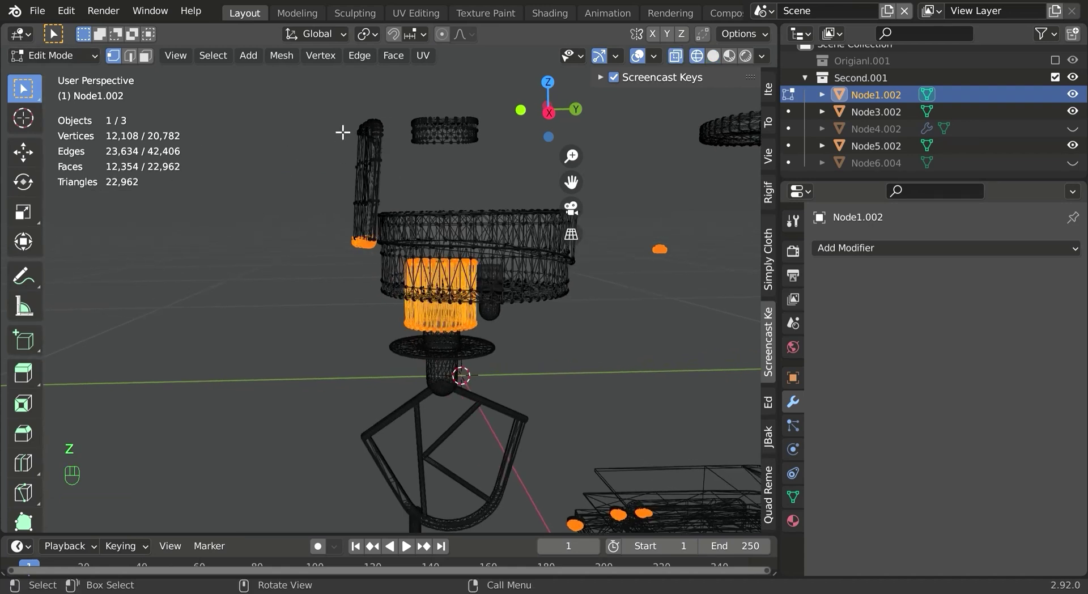
key(l)
key(l)
middle_drag(374, 174, 307, 134)
drag(294, 102, 376, 267)
scroll(375, 280, up, 3)
middle_drag(375, 280, 311, 219)
shift+drag(301, 193, 381, 294)
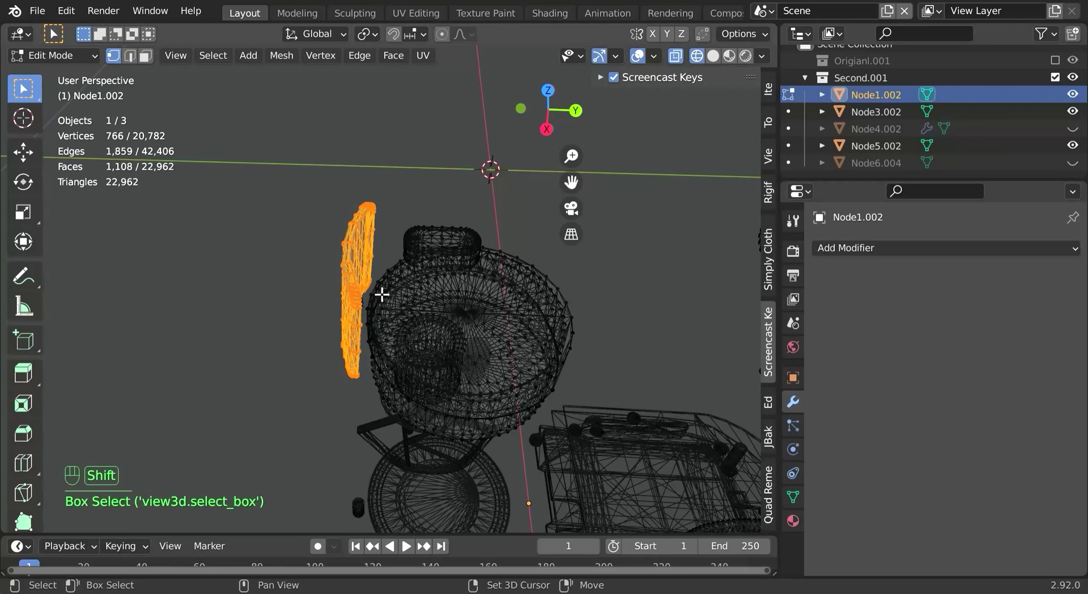
scroll(381, 294, up, 5)
middle_drag(360, 298, 201, 254)
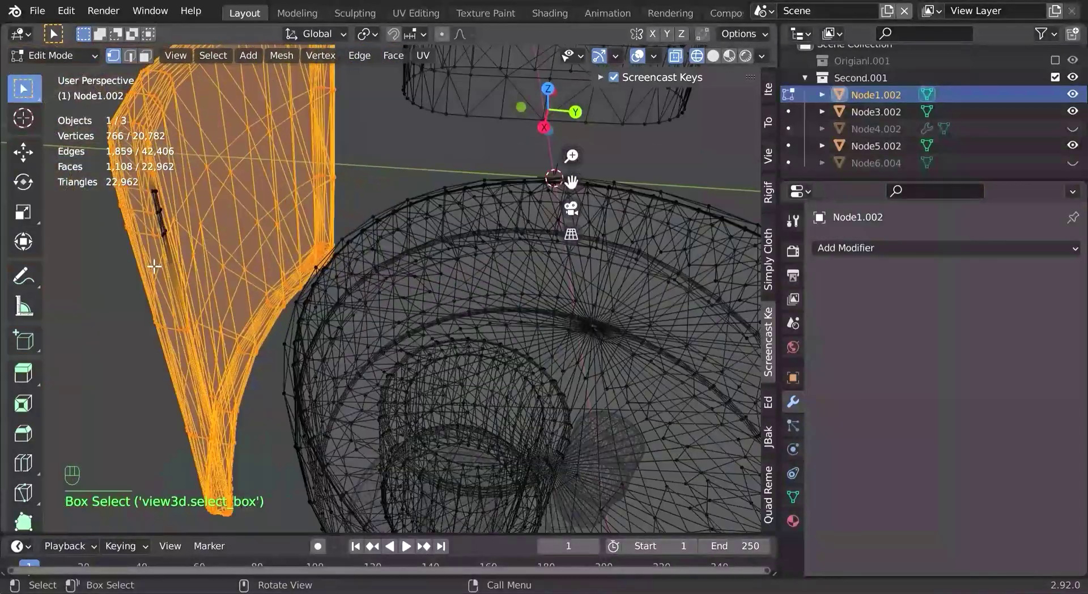
shift+drag(148, 190, 208, 281)
Try moving the selected front cover panel and undo the move.
scroll(255, 275, down, 4)
middle_drag(308, 267, 440, 281)
key(g)
key(ctrl+z)
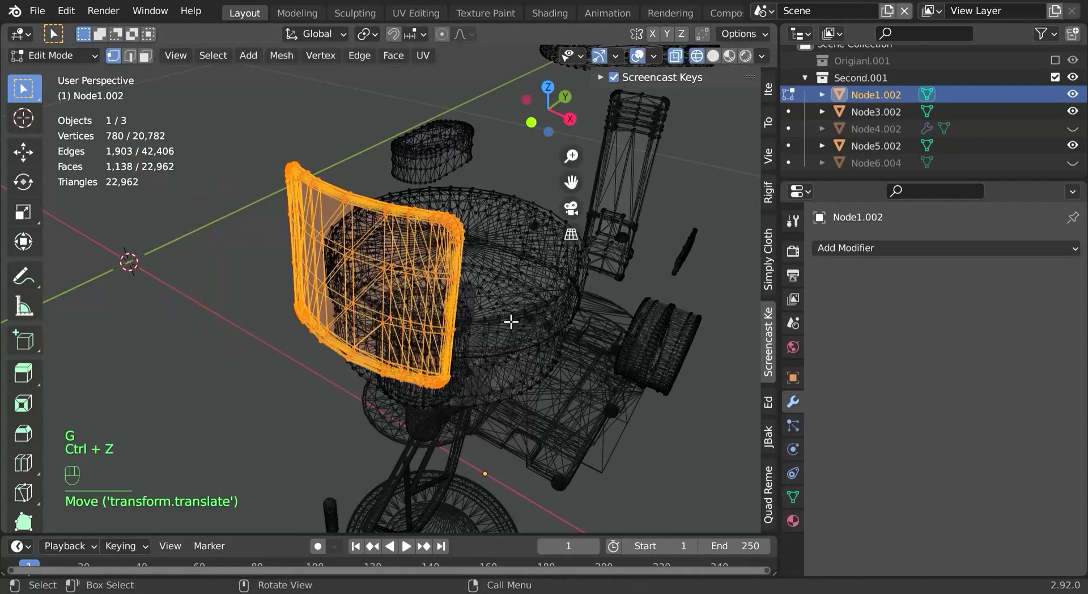
Separate the selected front cover panel into its own object and select it in Object Mode.
middle_drag(510, 318, 451, 306)
key(p)
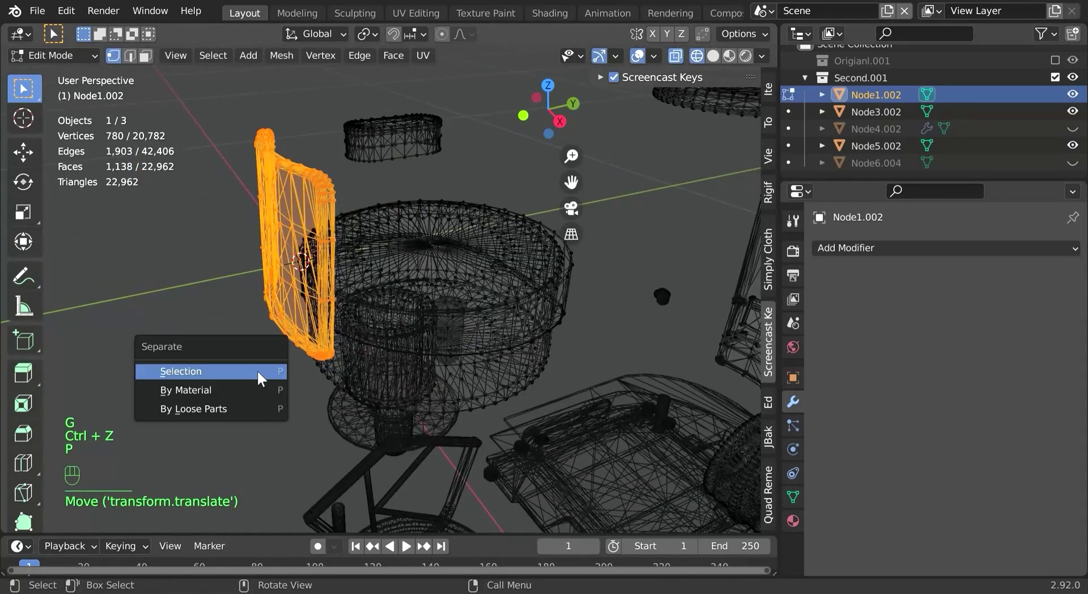
click(256, 369)
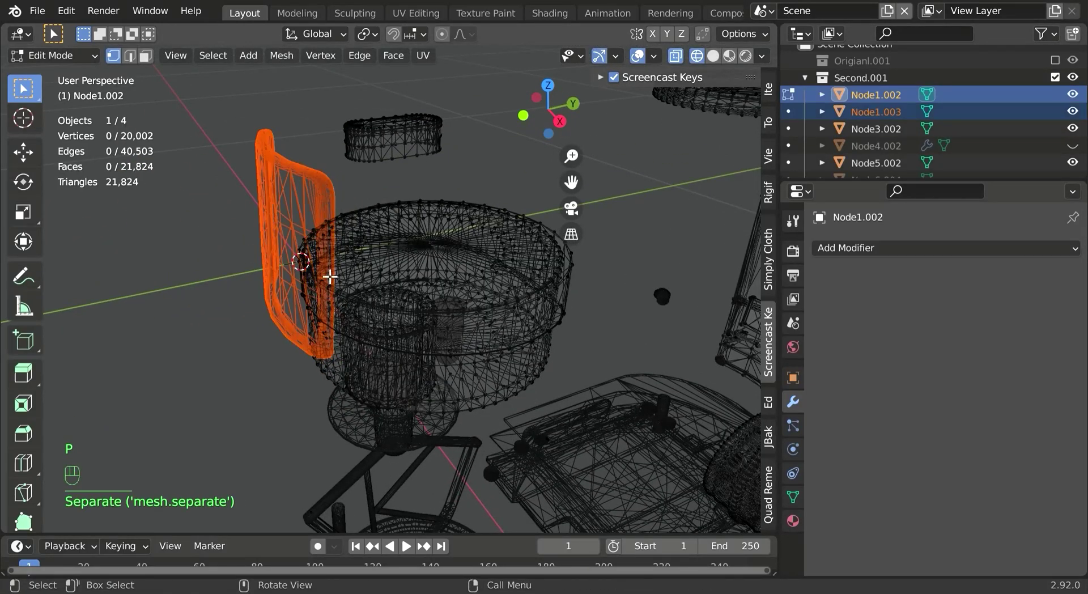
key(Tab)
click(478, 281)
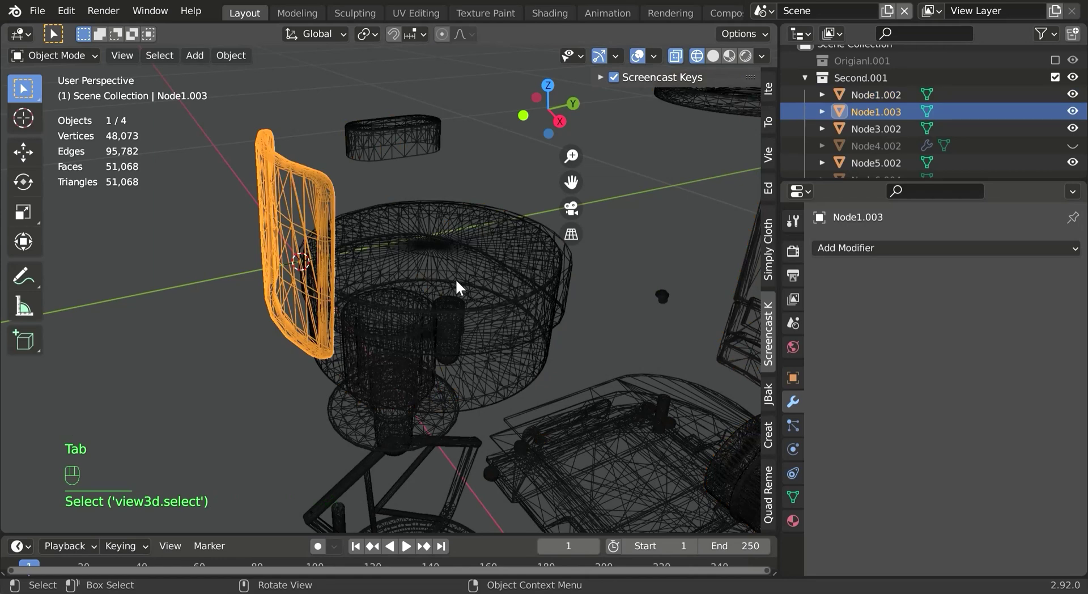
Isolate the separated cover panel in local view and switch the viewport to solid shading.
key(KP_Divide)
mouse_move(543, 291)
middle_down()
mouse_move(470, 267)
mouse_move(505, 277)
mouse_move(688, 57)
middle_up()
click(712, 54)
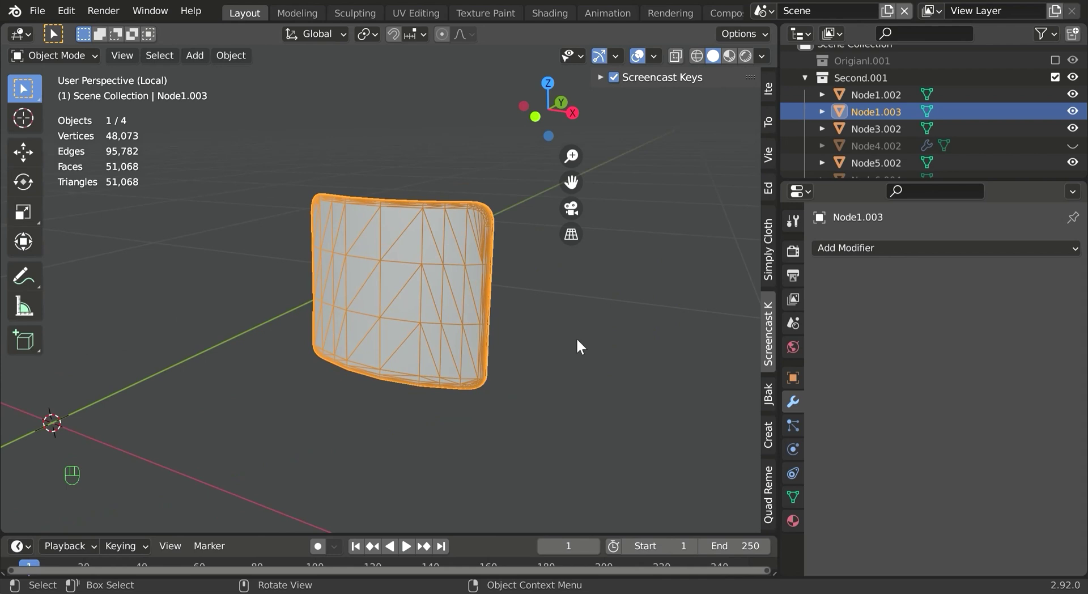
Convert all of the cover panel's triangles to quads in Edit Mode.
key(Tab)
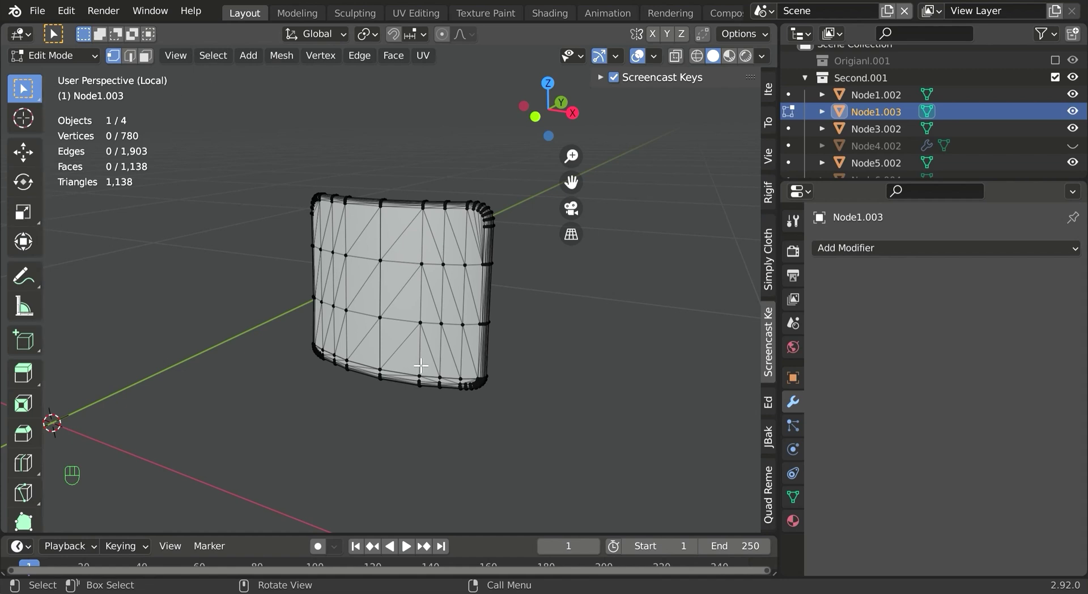
key(a)
key(alt+j)
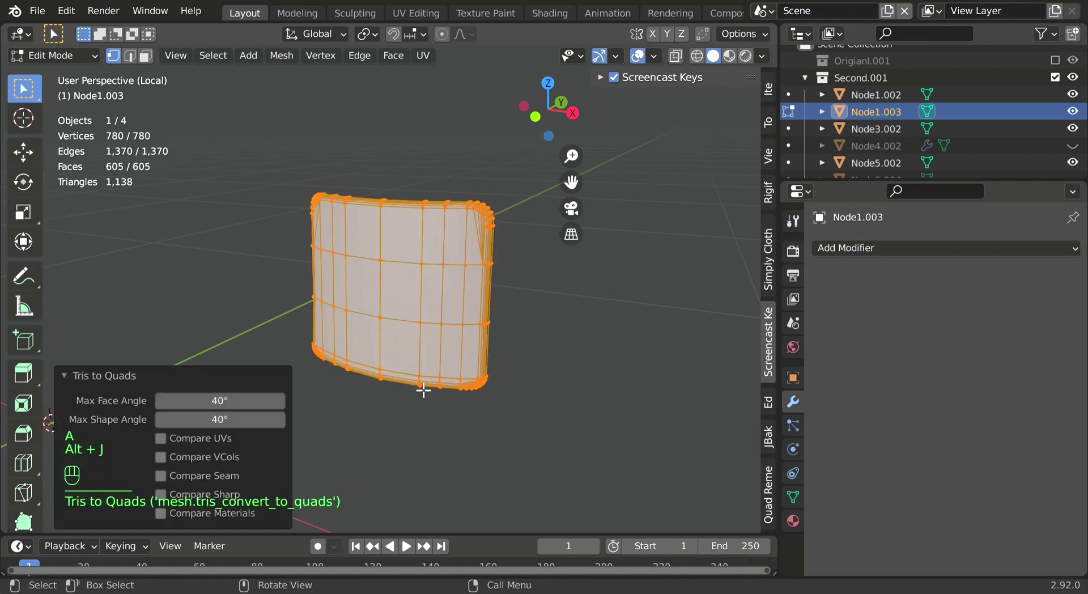
Merge all of the cover panel's vertices by distance and return to Object Mode.
middle_drag(351, 308, 440, 344)
key(m)
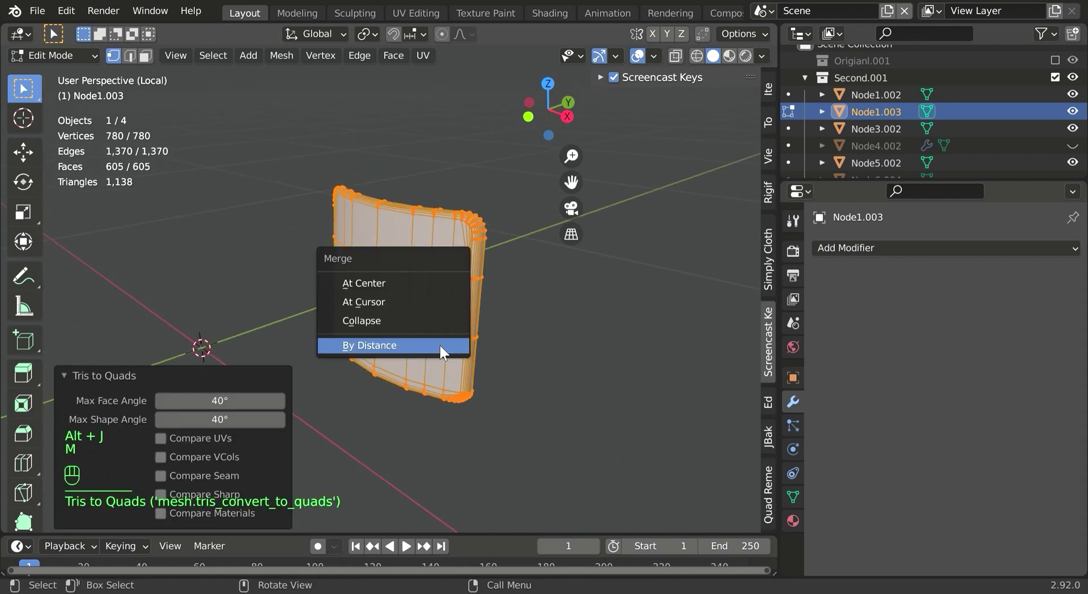
click(439, 344)
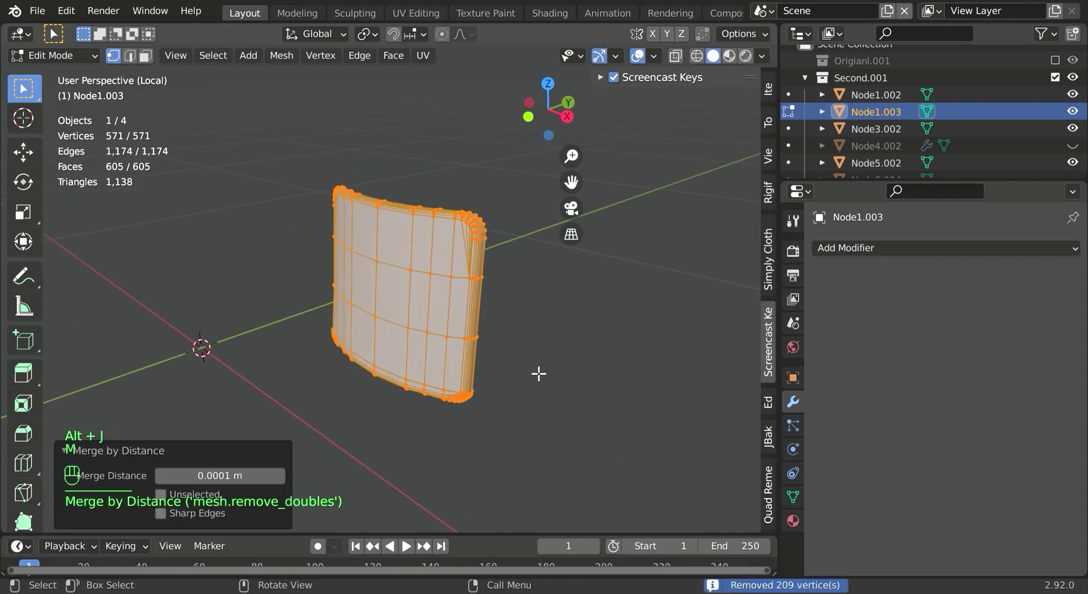
click(66, 451)
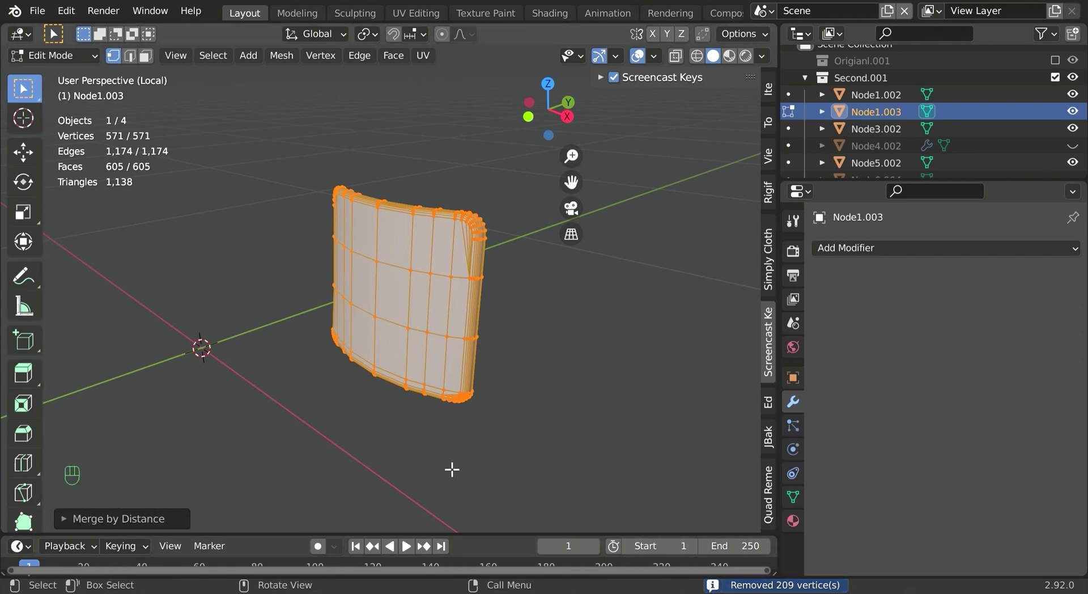
middle_drag(452, 469, 436, 385)
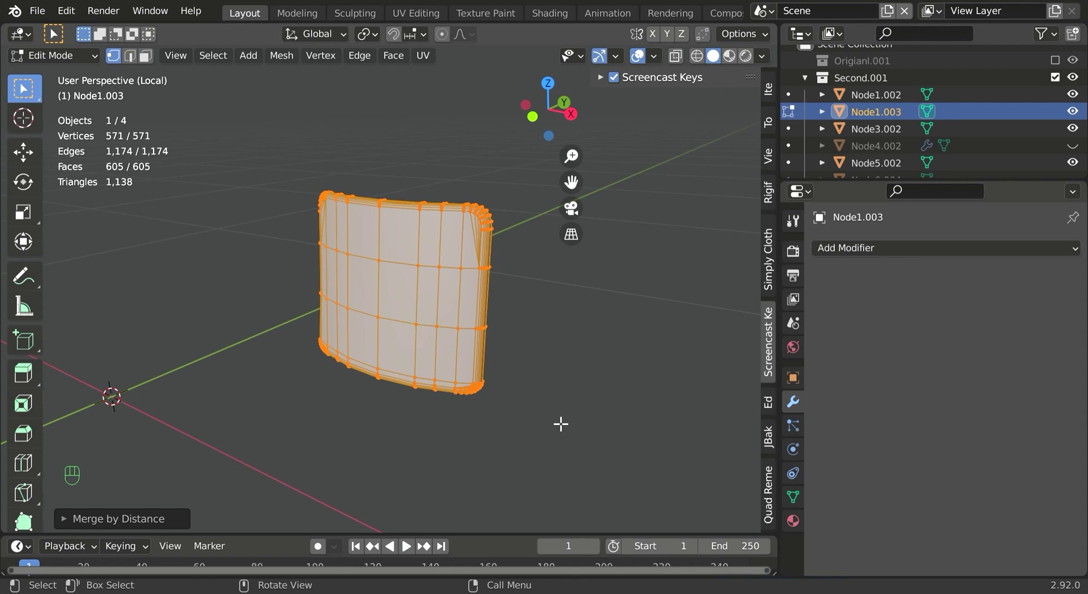
middle_drag(561, 424, 453, 400)
key(Tab)
middle_drag(623, 295, 517, 292)
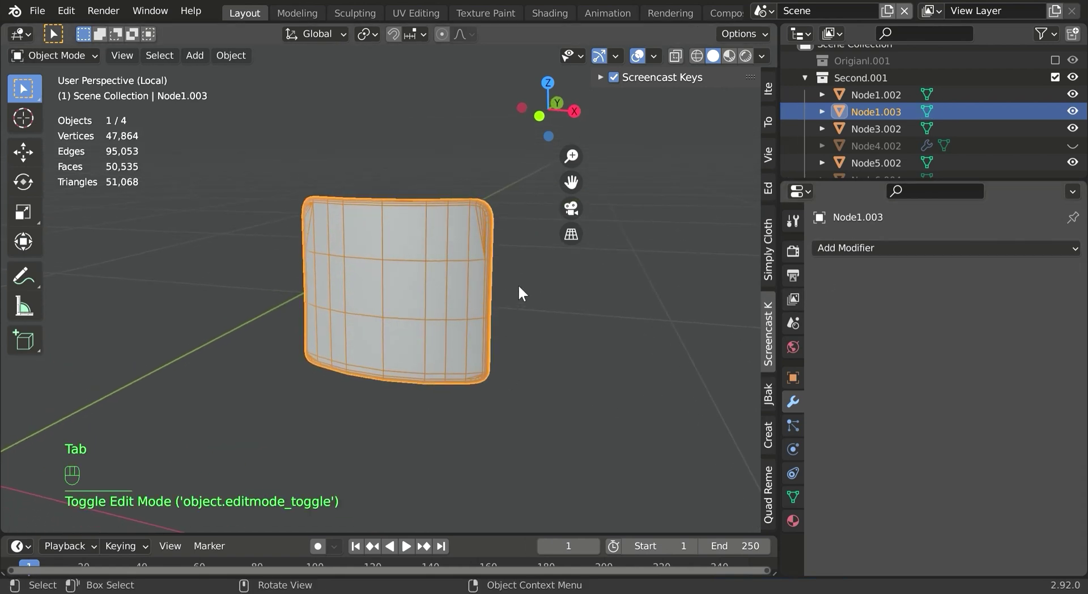
Open the cover panel's Remesh settings in its mesh data and set the mode to Quad.
click(791, 497)
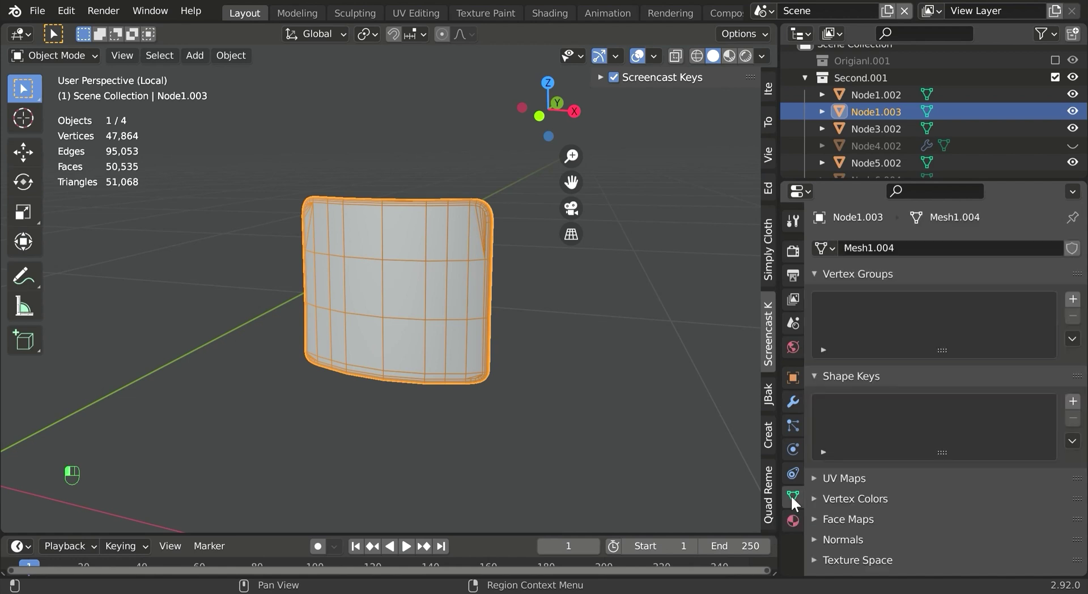
scroll(946, 509, down, 2)
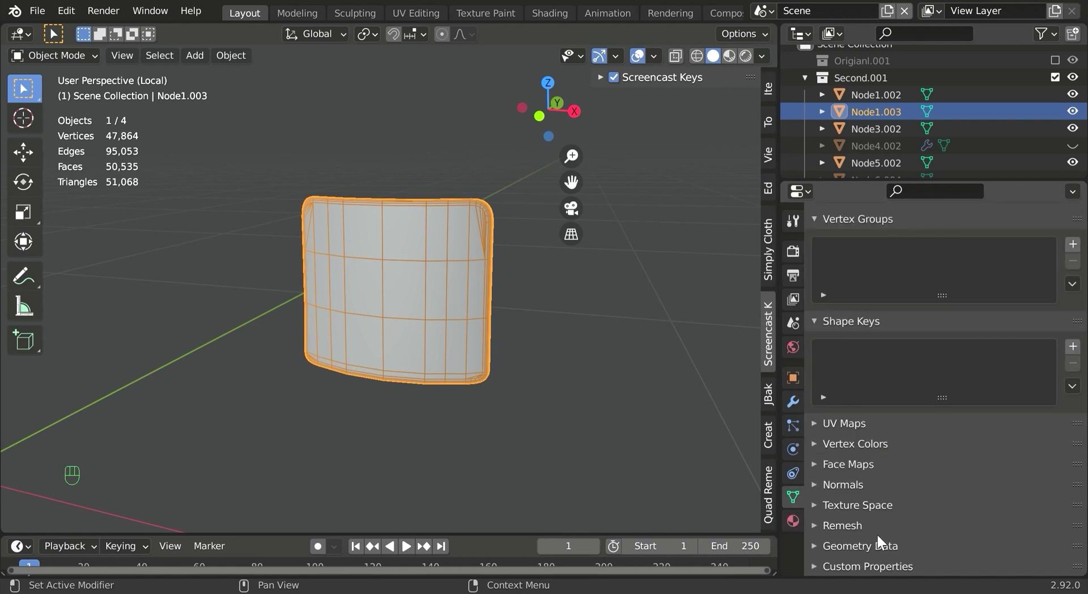
click(860, 528)
scroll(874, 516, down, 4)
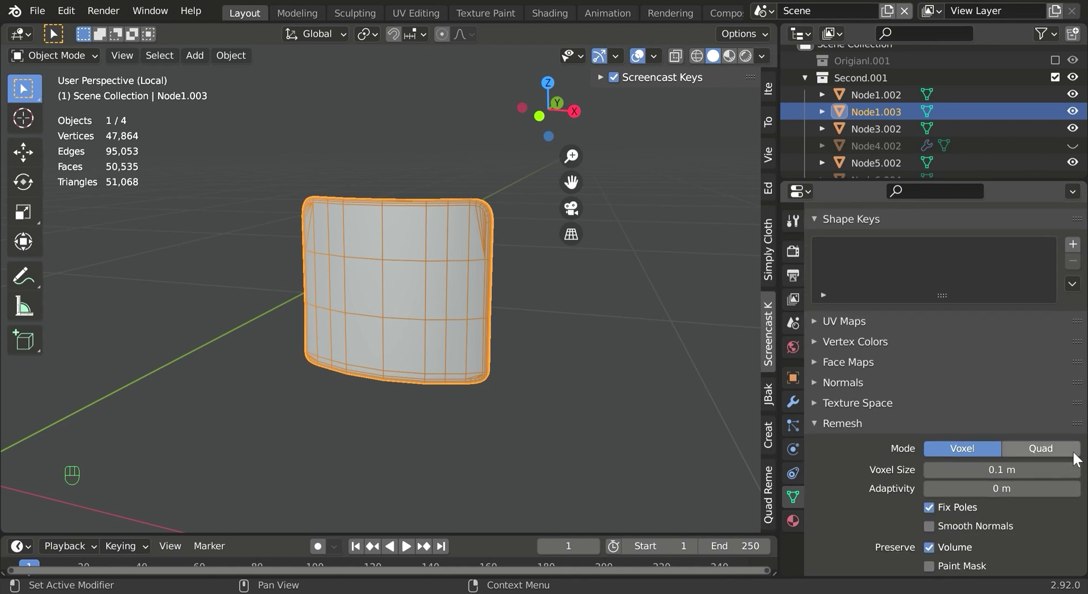
scroll(855, 454, down, 3)
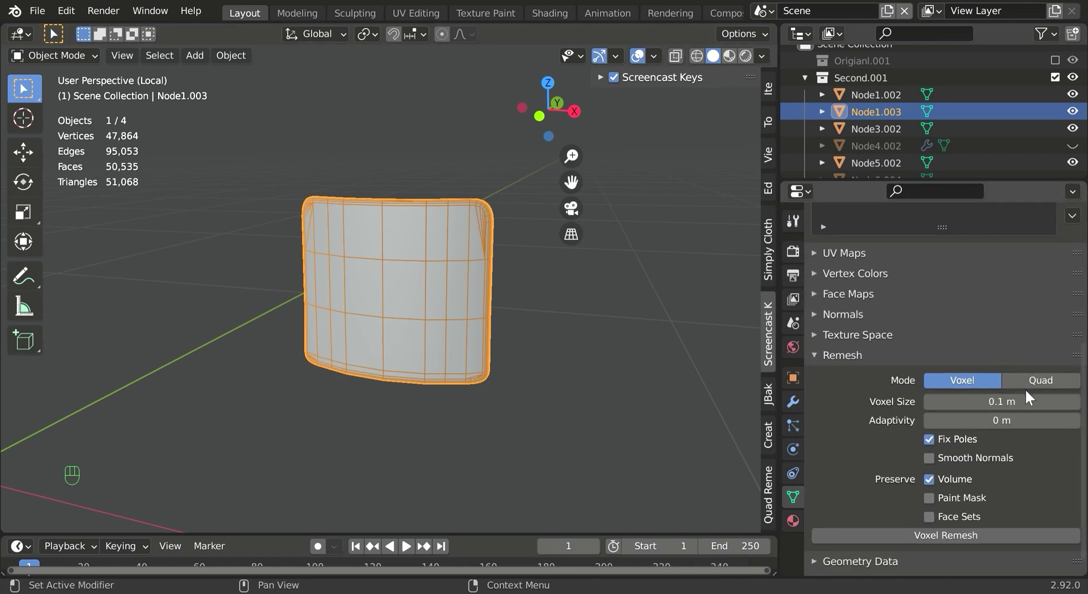
click(1040, 380)
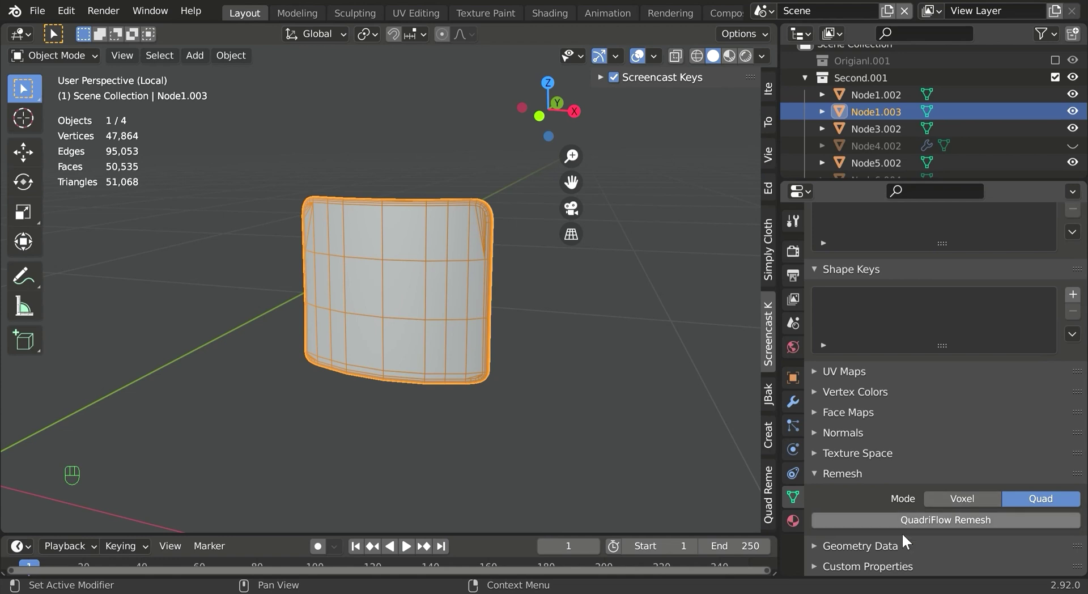
Check the cover panel's face count with its whole mesh selected in Edit Mode.
key(Tab)
key(a)
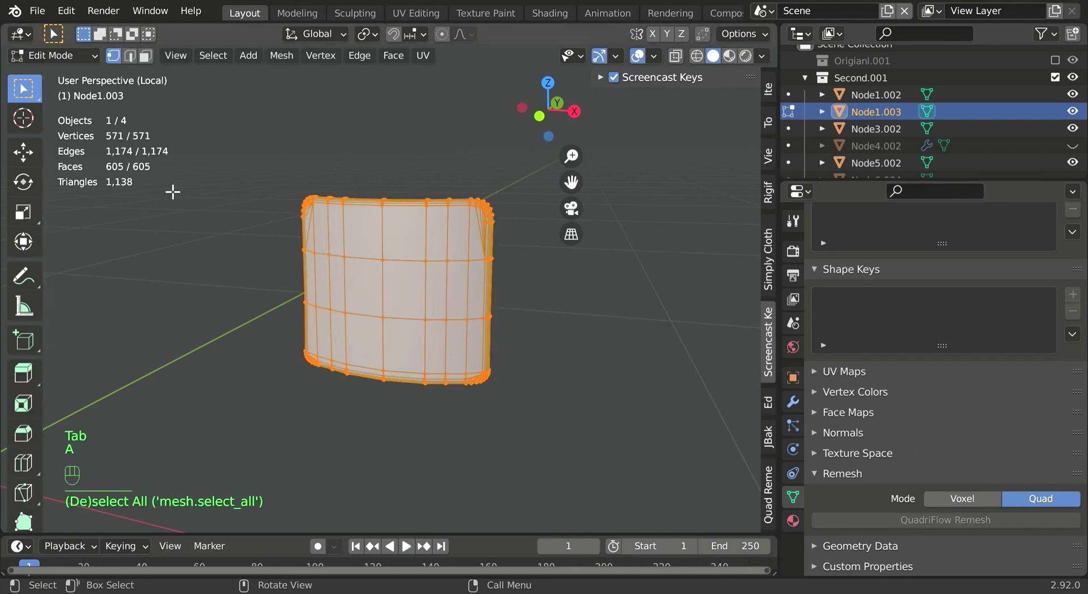
key(Tab)
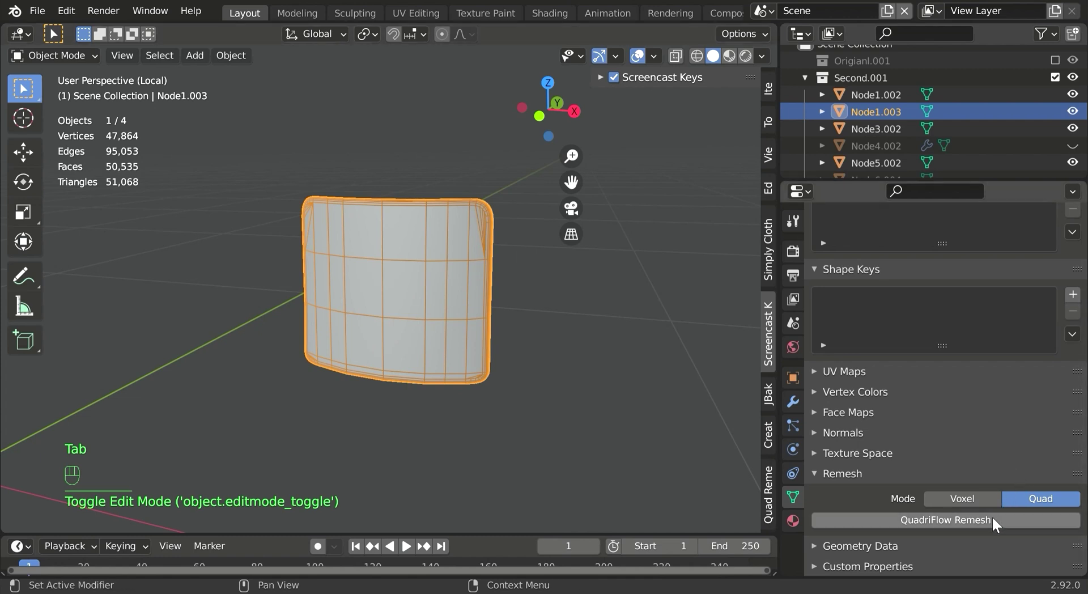
Remesh the cover panel with QuadriFlow using a new target number of faces.
click(912, 519)
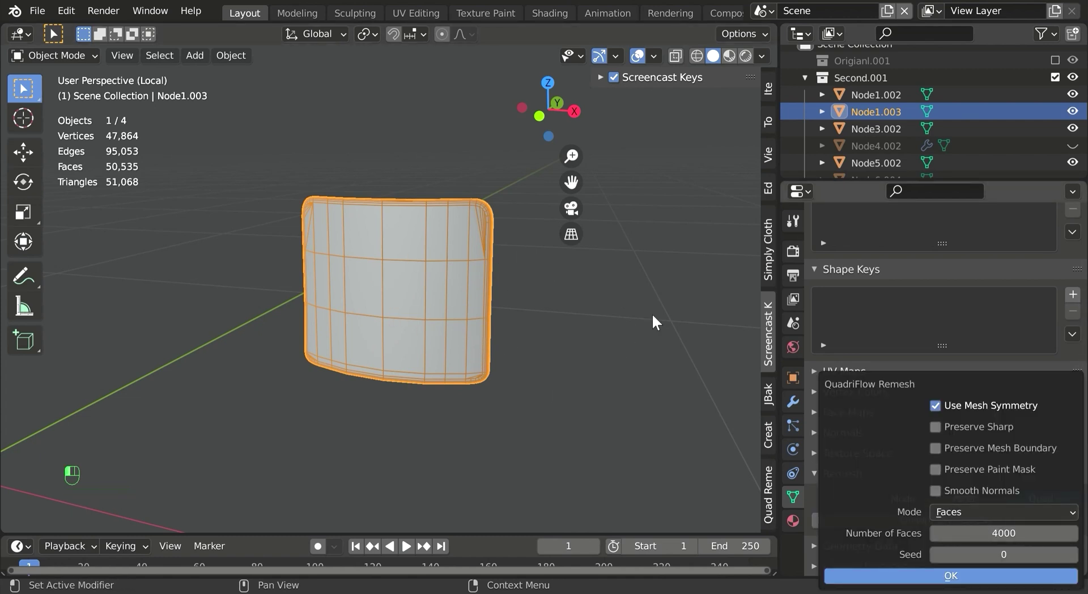
click(1035, 534)
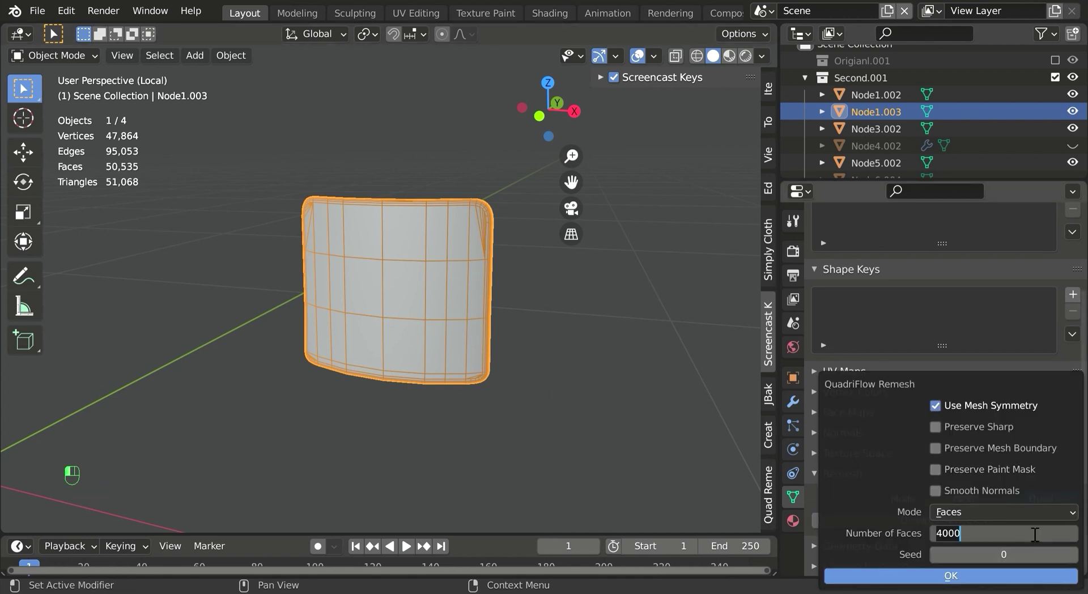
text(100)
key(Return)
key(Return)
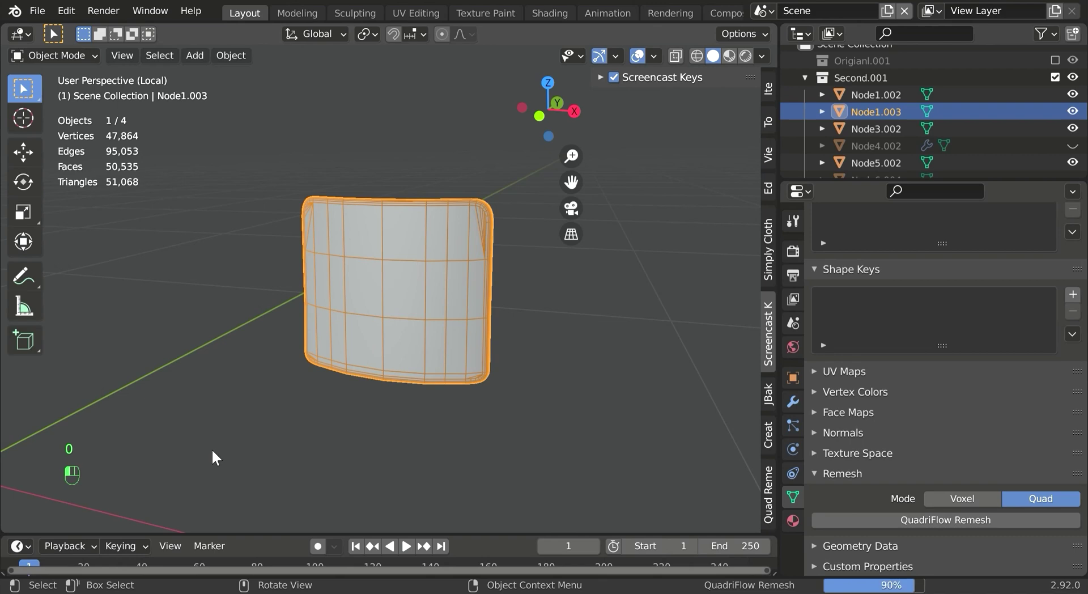
scroll(467, 439, up, 2)
middle_drag(748, 373, 500, 389)
middle_drag(444, 374, 930, 463)
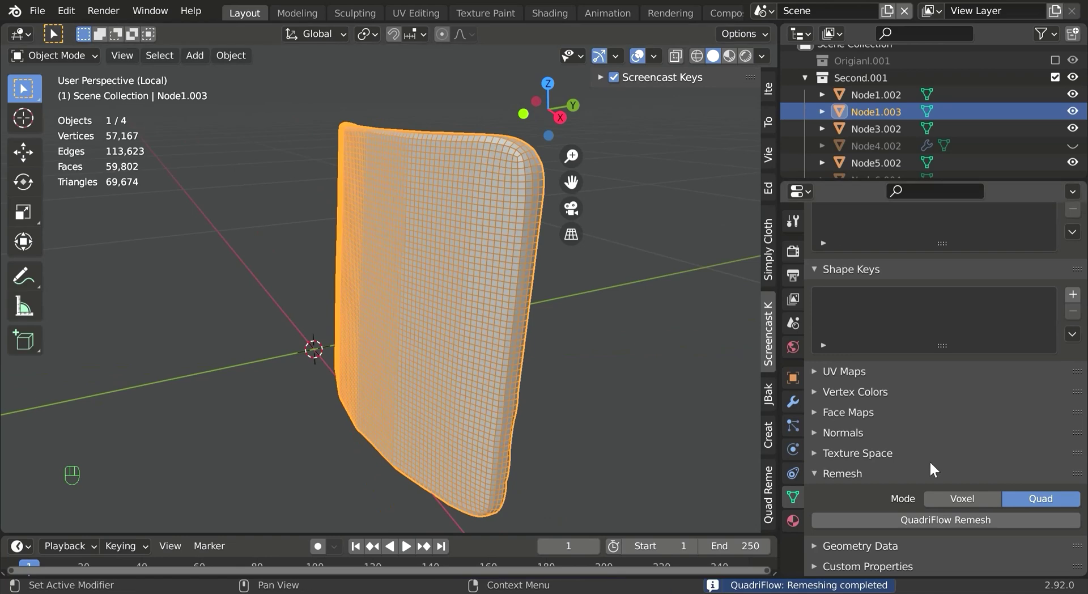
Add a Decimate modifier to the remeshed cover panel with a Collapse ratio of 0.1.
click(791, 402)
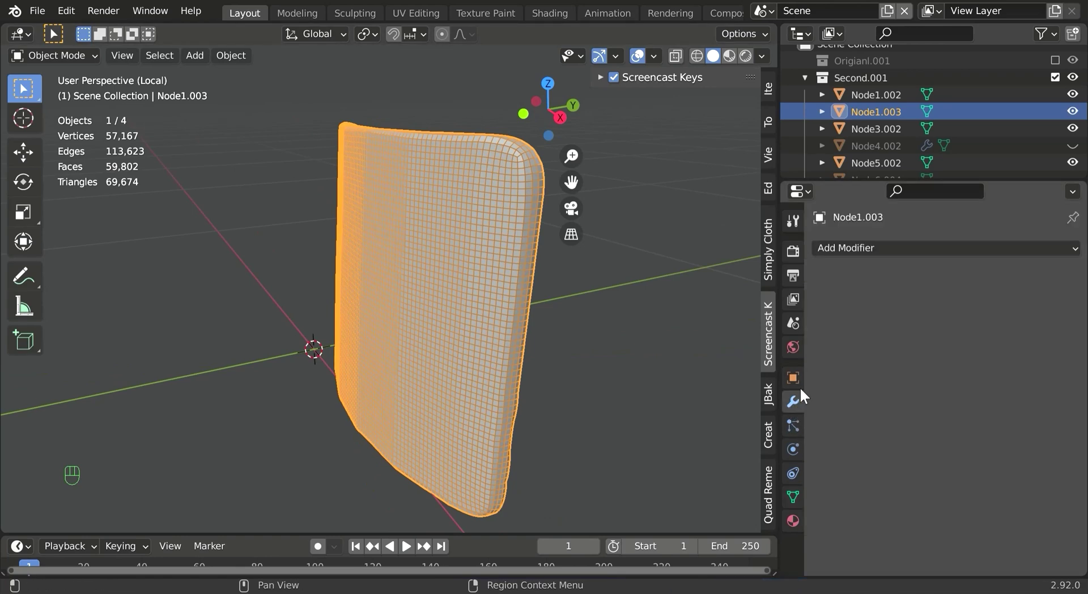
click(923, 248)
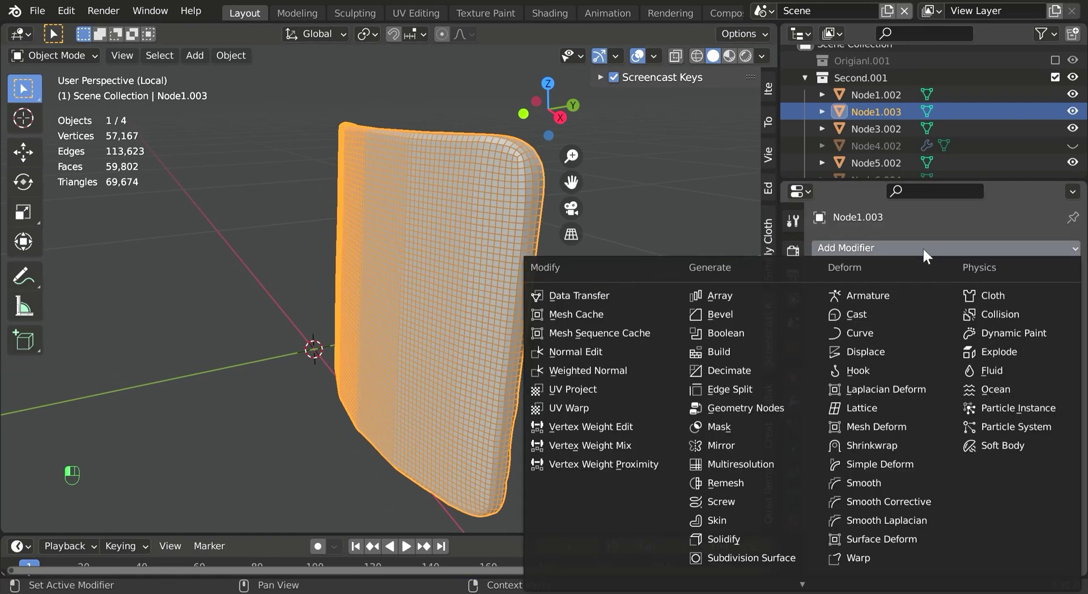
click(738, 372)
click(999, 318)
text(.1)
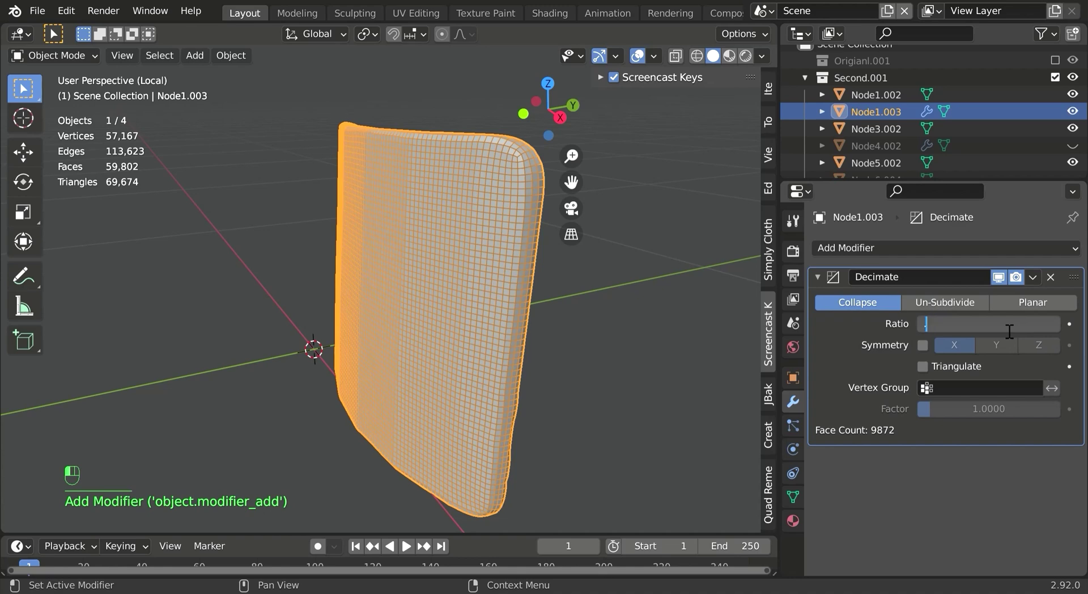
key(Return)
middle_drag(253, 291, 349, 303)
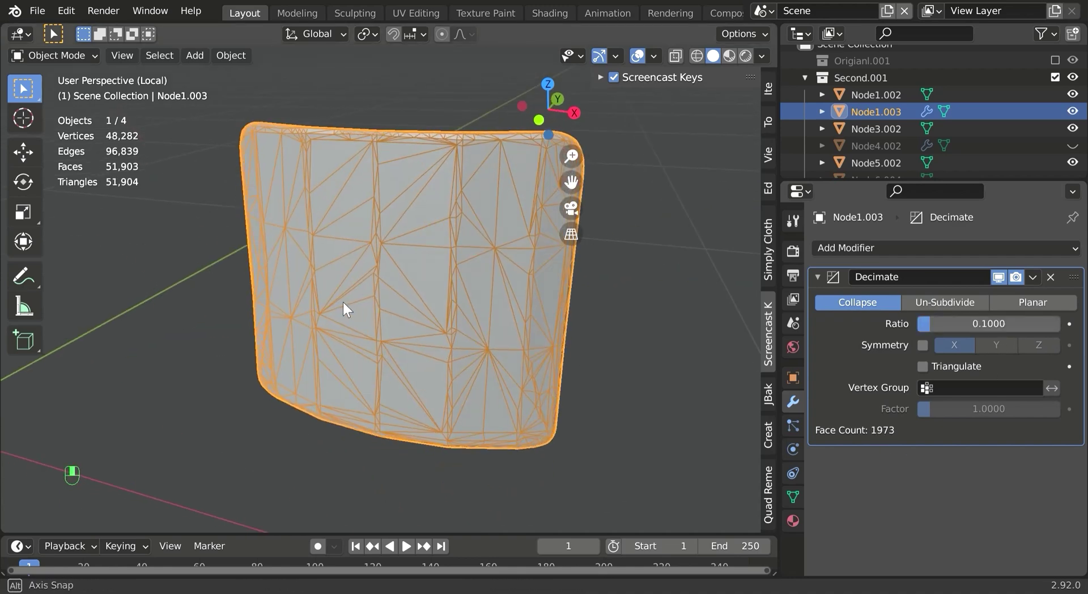
Set the cover panel's Decimate ratio to 0.05 and apply the modifier.
click(982, 319)
text(.)
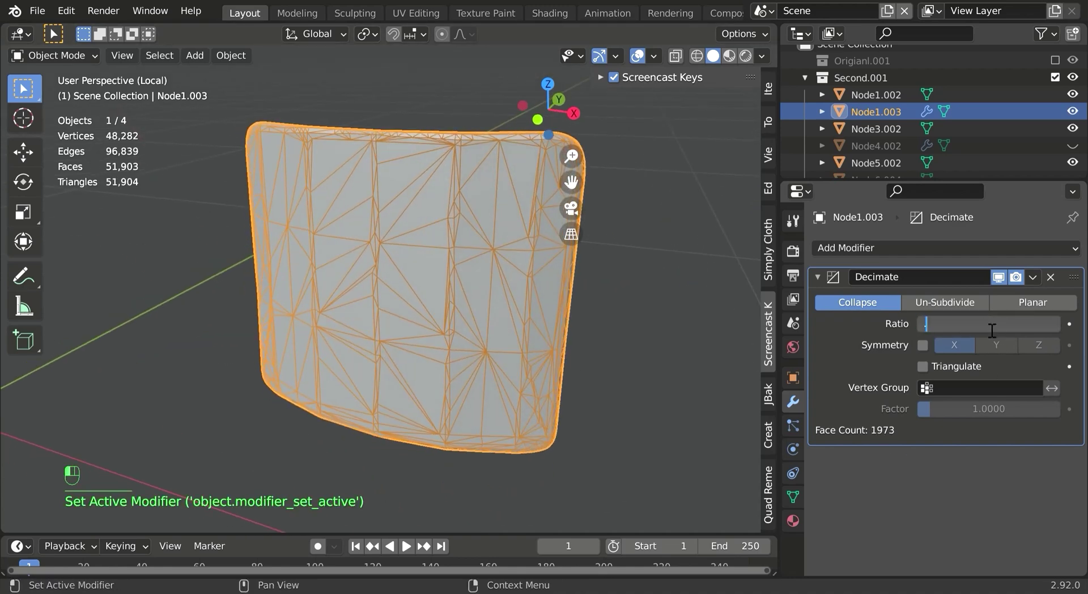
text(05)
key(Return)
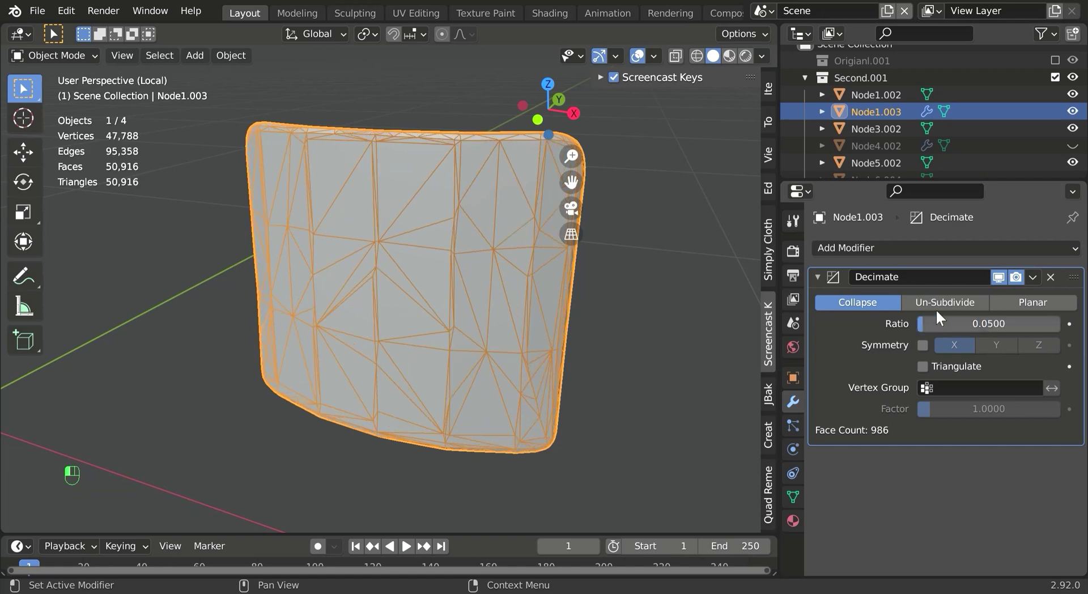
middle_drag(638, 292, 404, 267)
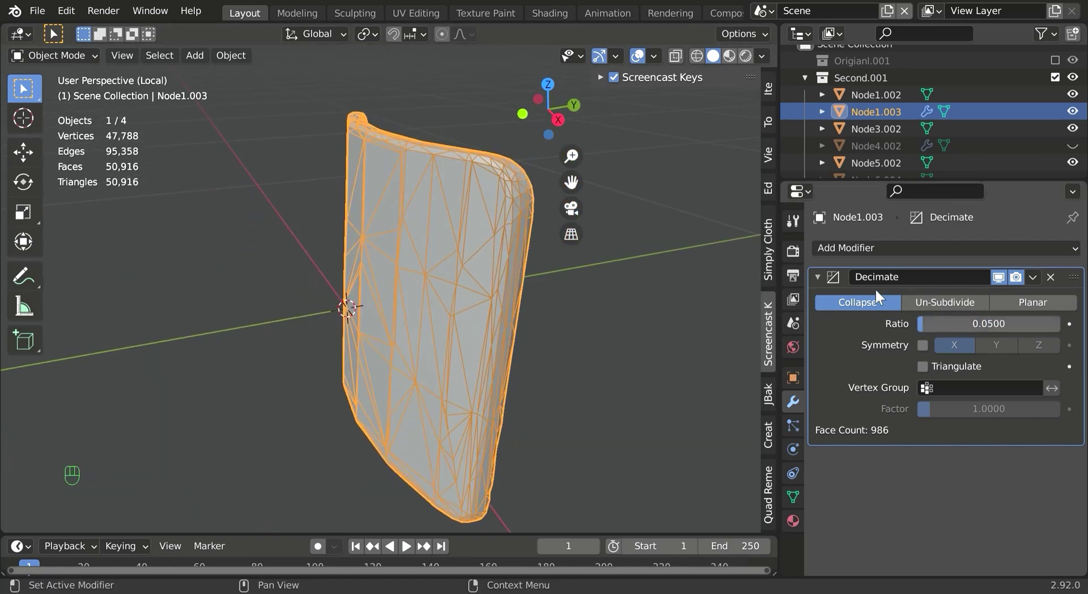
click(1032, 277)
click(907, 298)
middle_drag(566, 325, 458, 333)
Convert the decimated panel's triangles to quads and merge its vertices by distance, ending in Object Mode.
key(Tab)
key(a)
key(alt+j)
middle_drag(194, 408, 522, 375)
key(m)
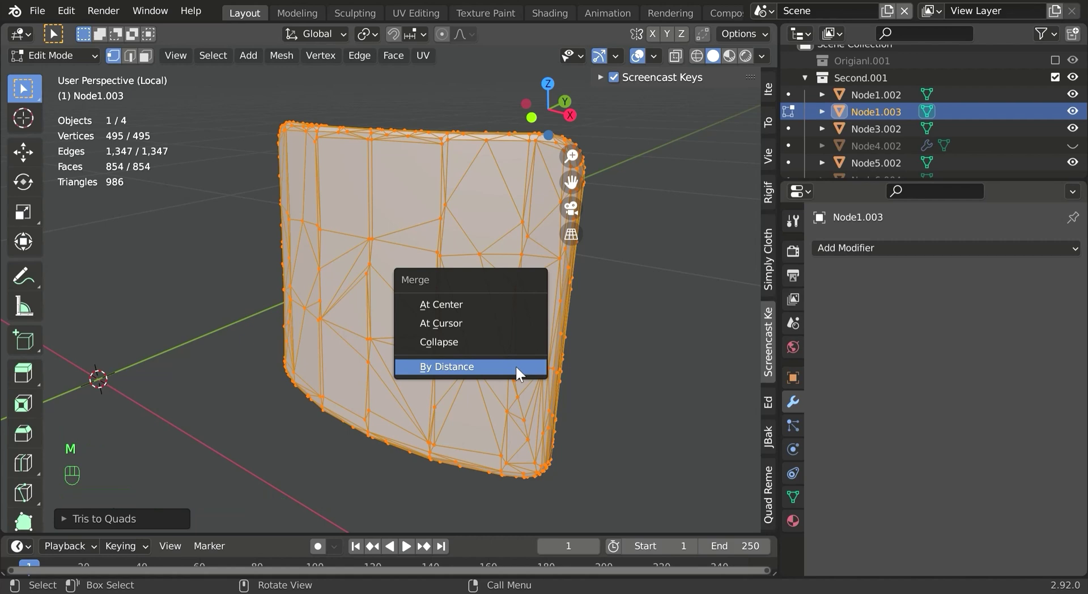
click(515, 365)
middle_drag(653, 374, 578, 272)
key(Tab)
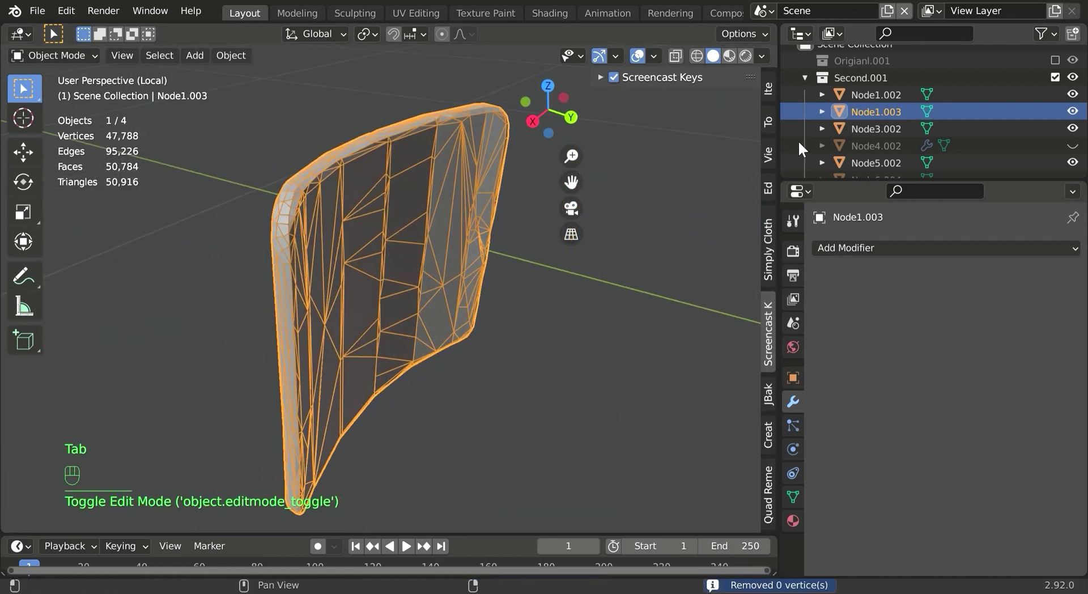
Leave local view and show both the Node4.002 object and the Origianl.001 collection.
middle_drag(652, 204, 499, 266)
key(slash)
click(1072, 145)
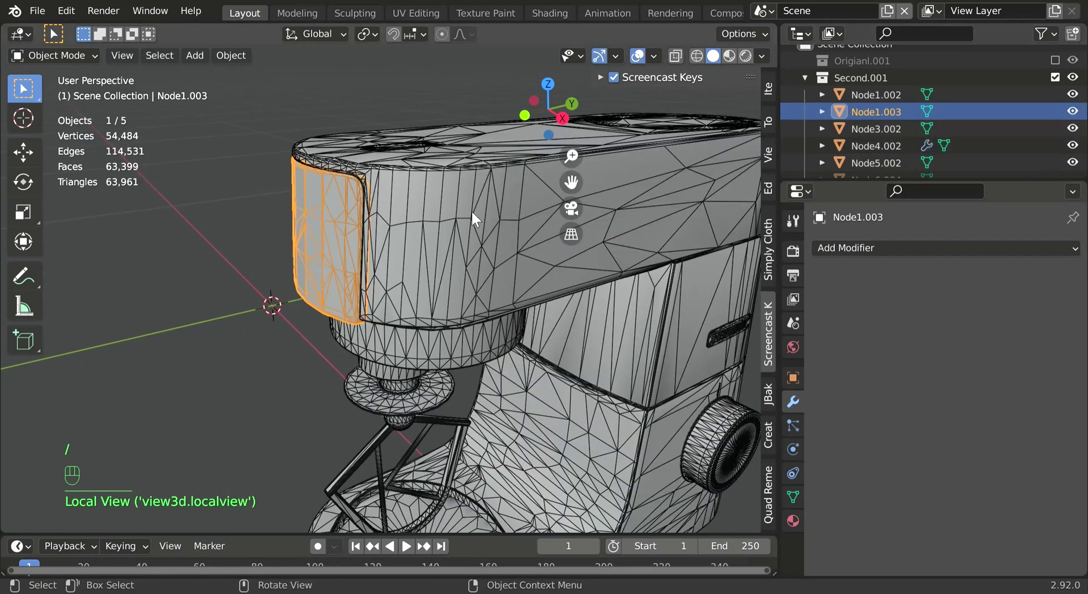
click(1055, 59)
middle_drag(424, 195, 349, 219)
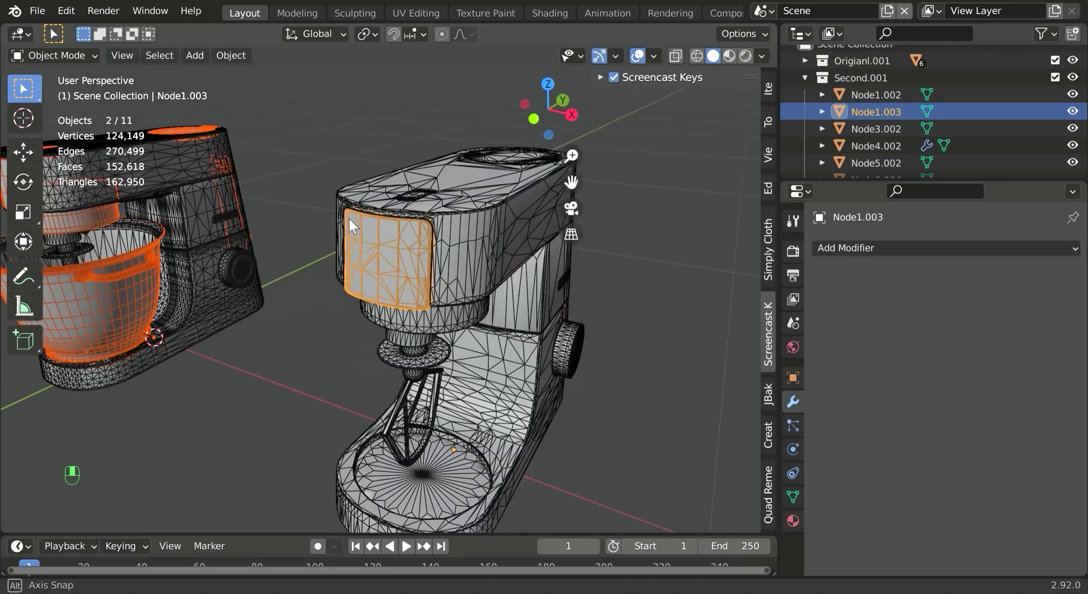
Select the reworked cover panel together with the original mixer's Node1 object and isolate them in local view.
click(332, 264)
click(381, 273)
shift+middle_drag(381, 273, 270, 223)
shift+click(258, 222)
shift+click(261, 216)
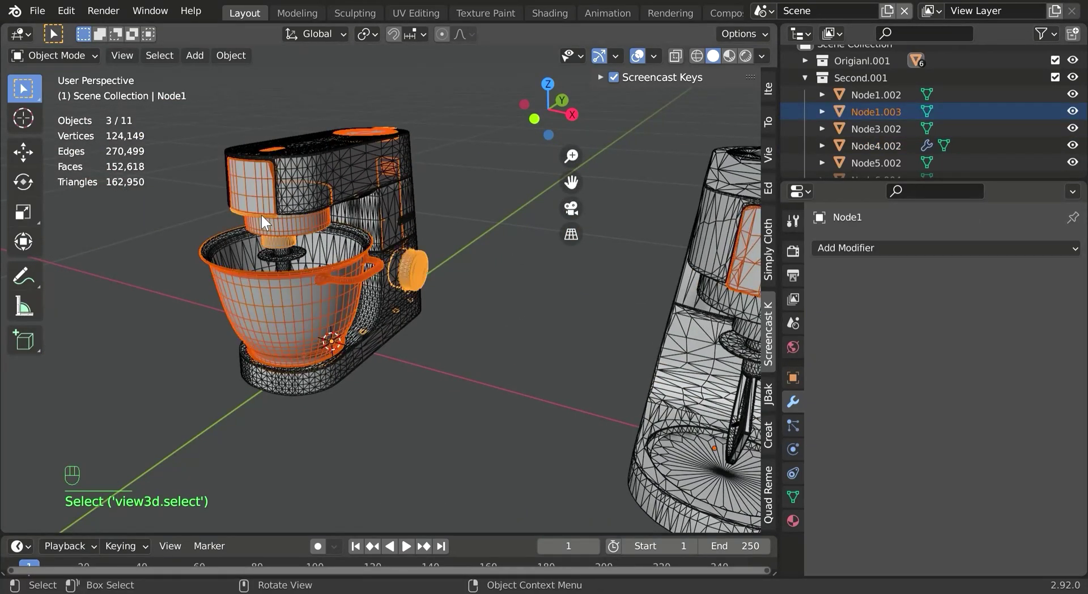
key(KP_Divide)
Compare the reworked cover panel's mesh with the original mixer's isolated parts.
click(397, 233)
shift+middle_drag(409, 254, 523, 294)
click(434, 315)
scroll(358, 305, down, 3)
click(254, 270)
scroll(386, 327, up, 4)
click(420, 339)
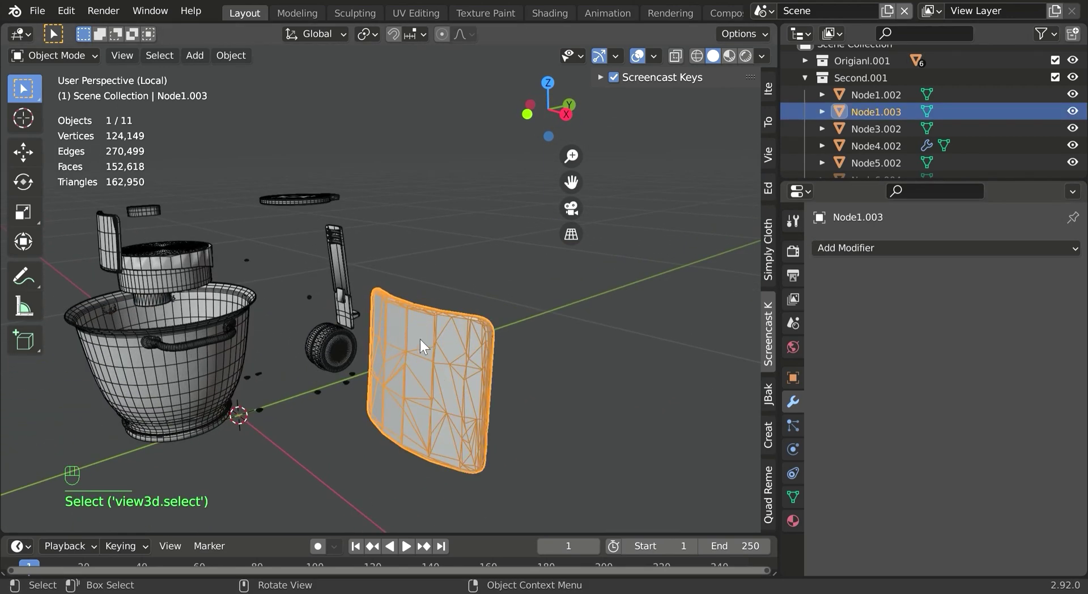
click(794, 495)
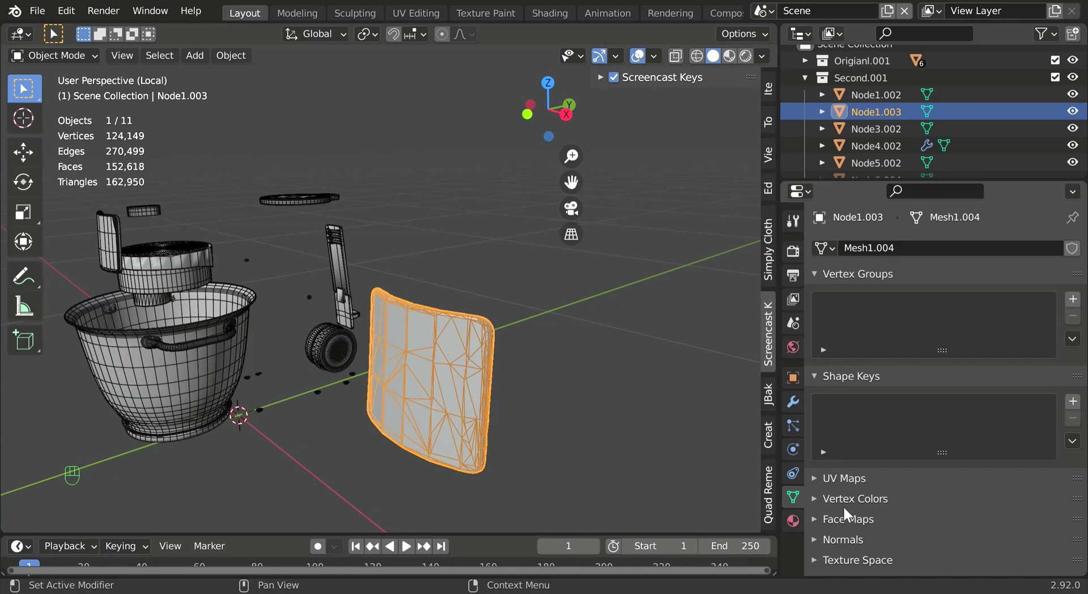
scroll(844, 509, down, 3)
click(792, 401)
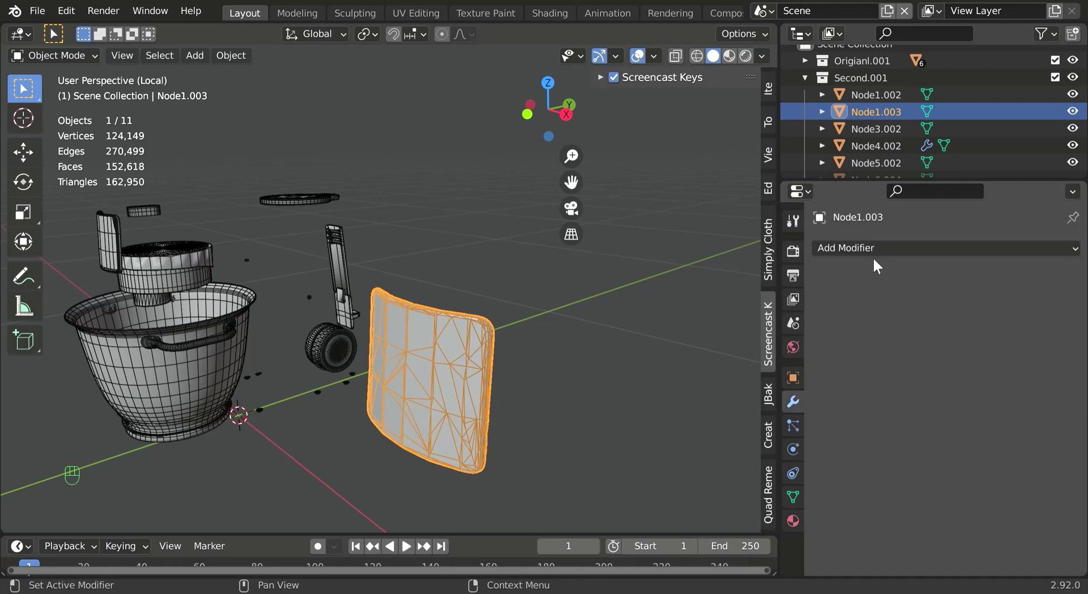
Add a Remesh modifier to the curved cover panel in Smooth mode with an octree depth of 6.
click(872, 249)
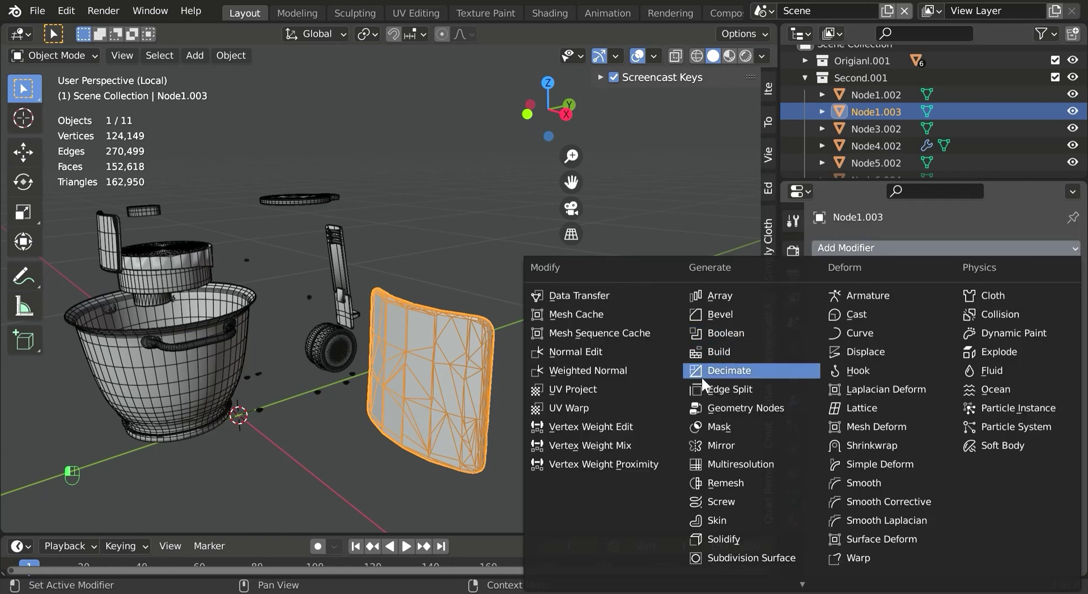
click(736, 481)
click(915, 303)
click(987, 327)
text(6)
key(Return)
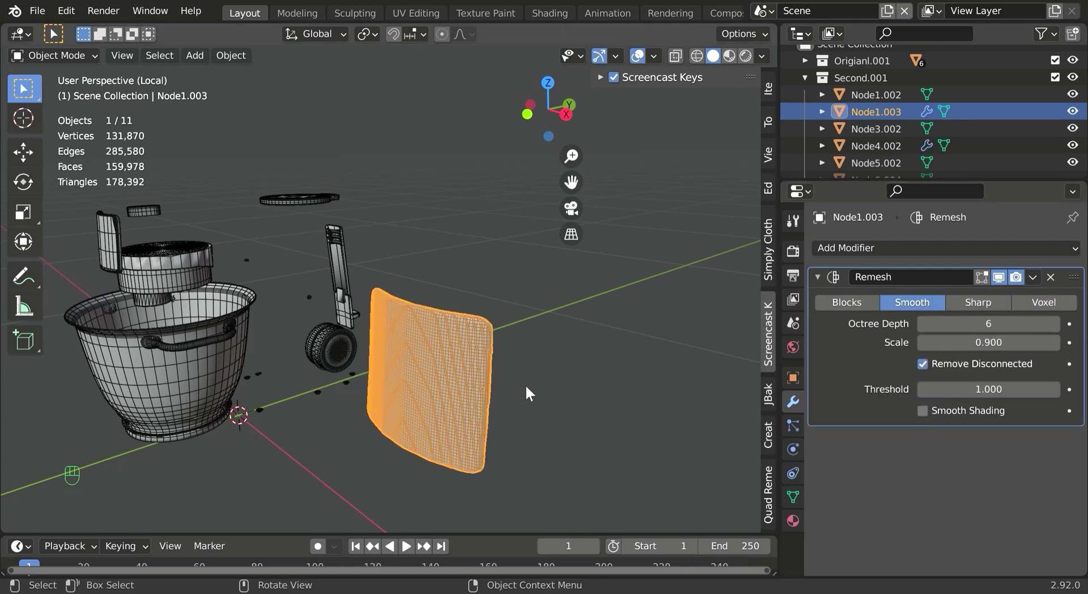
middle_drag(535, 368, 553, 363)
Set the Remesh octree depth to 7 and apply the modifier to the cover panel.
click(1028, 328)
text(7)
key(Return)
middle_drag(464, 348, 612, 320)
click(1033, 276)
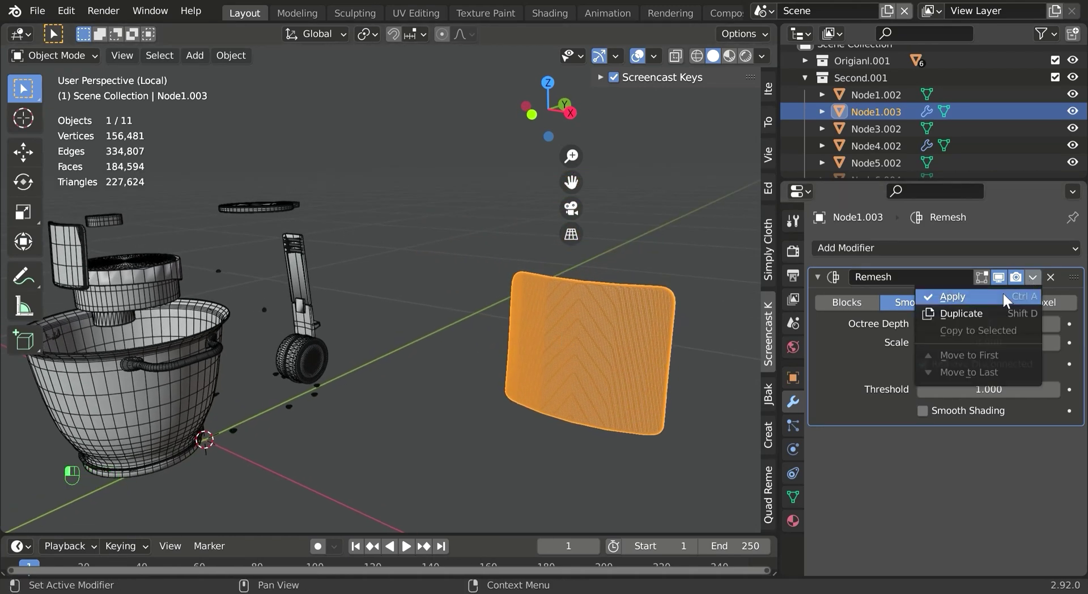
click(959, 296)
Try a Decimate modifier in Collapse mode with a ratio of 0.05 on the remeshed cover panel.
click(879, 249)
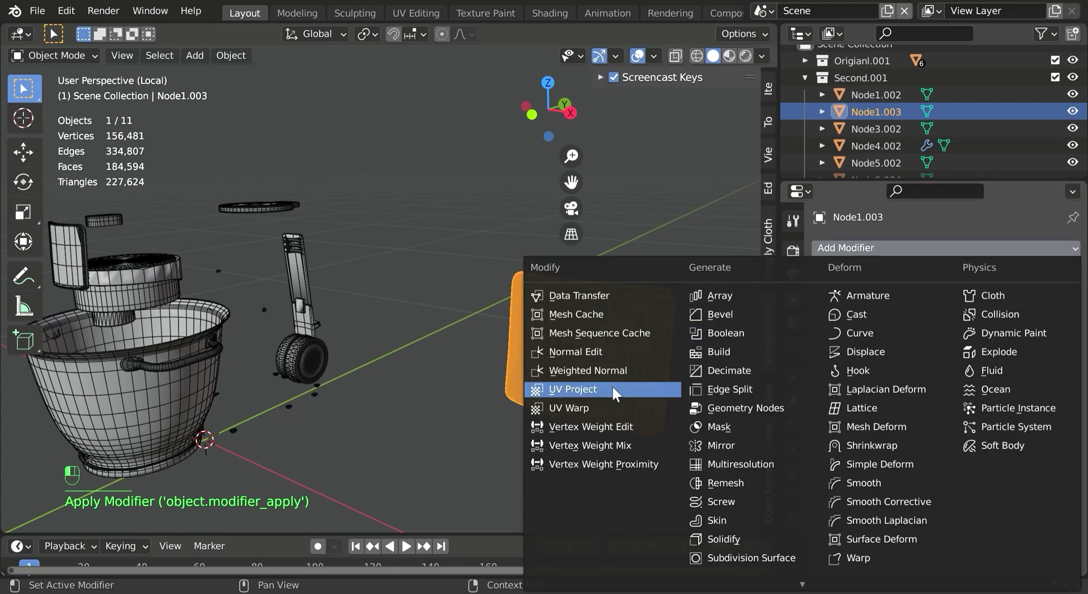
click(737, 369)
click(1004, 322)
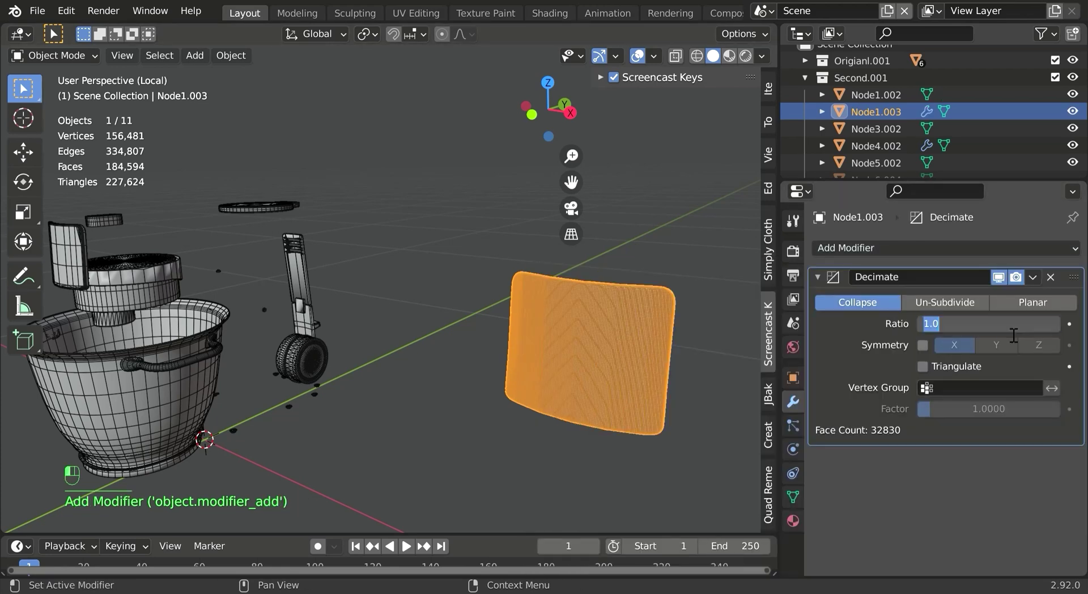
text(.05)
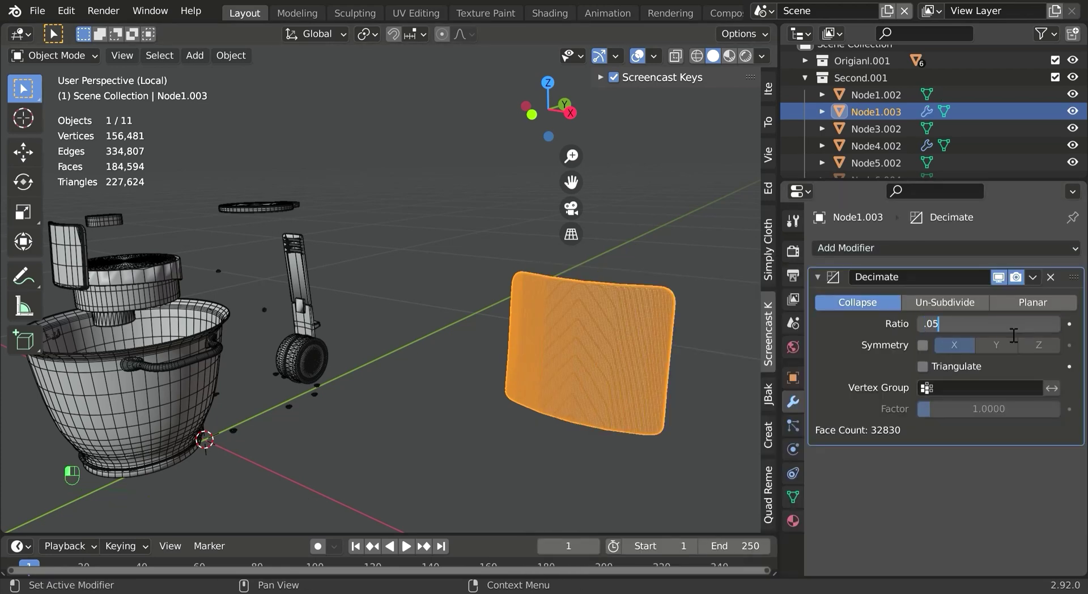
key(Return)
scroll(663, 388, up, 2)
shift+middle_drag(675, 389, 284, 335)
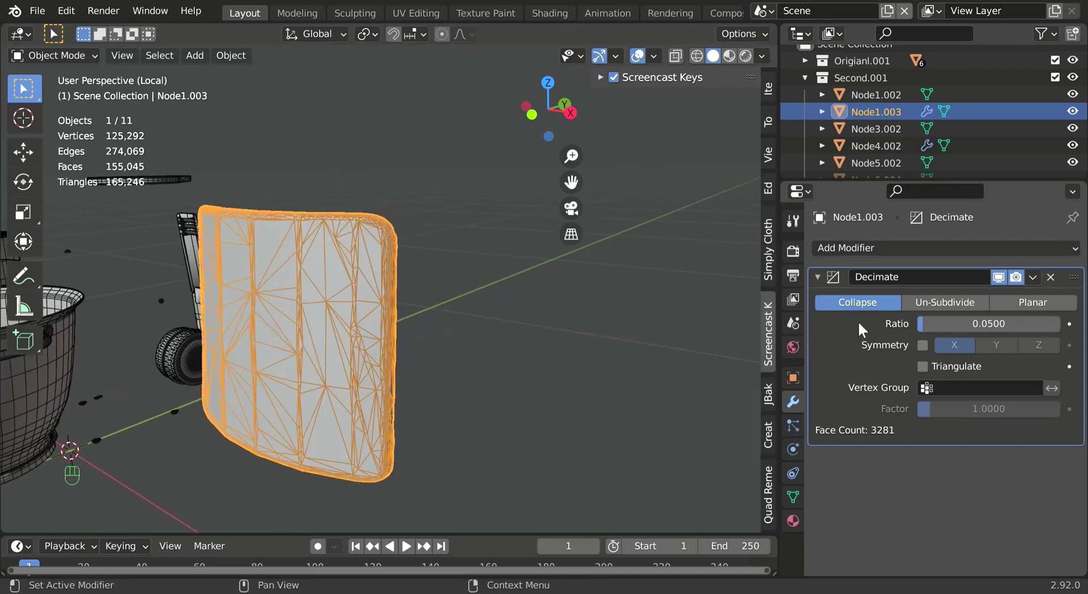
Try the Decimate modifier in Planar mode, delimited by UVs, and examine the cover panel's topology.
click(1033, 302)
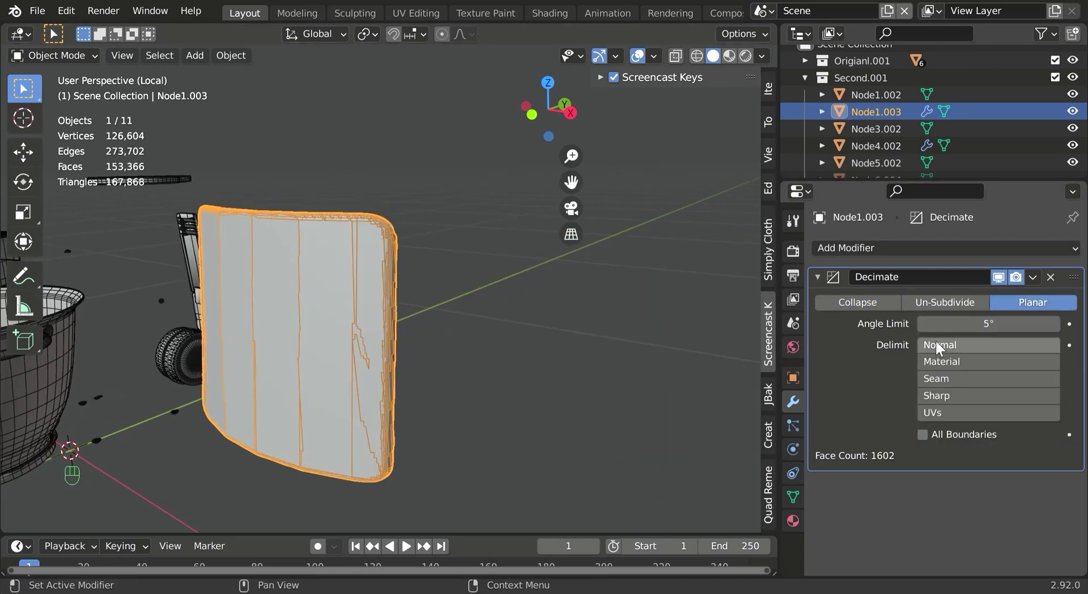
click(936, 407)
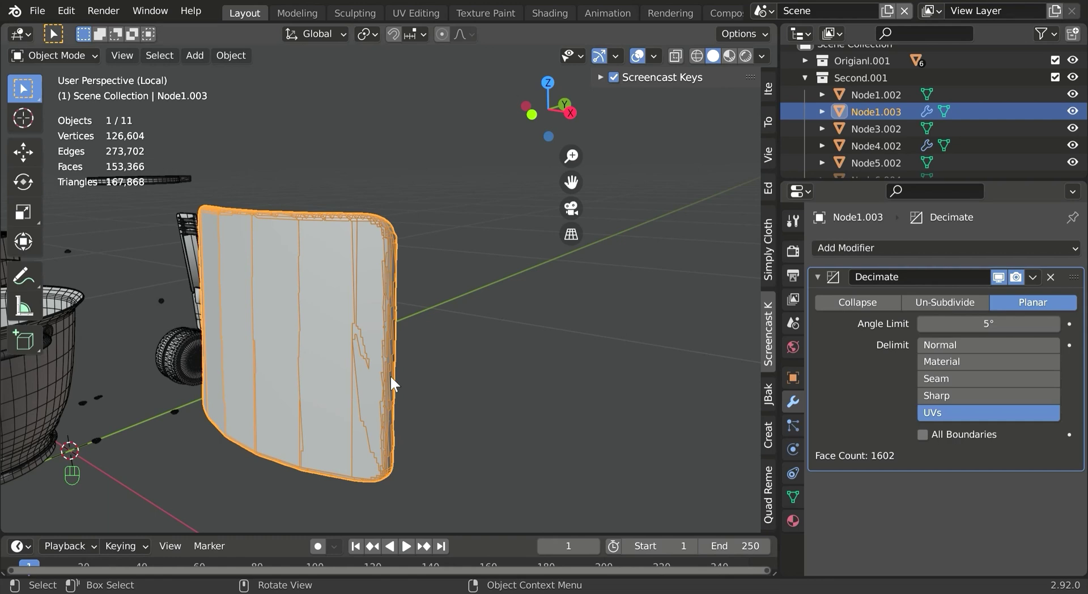
scroll(400, 383, down, 4)
scroll(458, 339, up, 2)
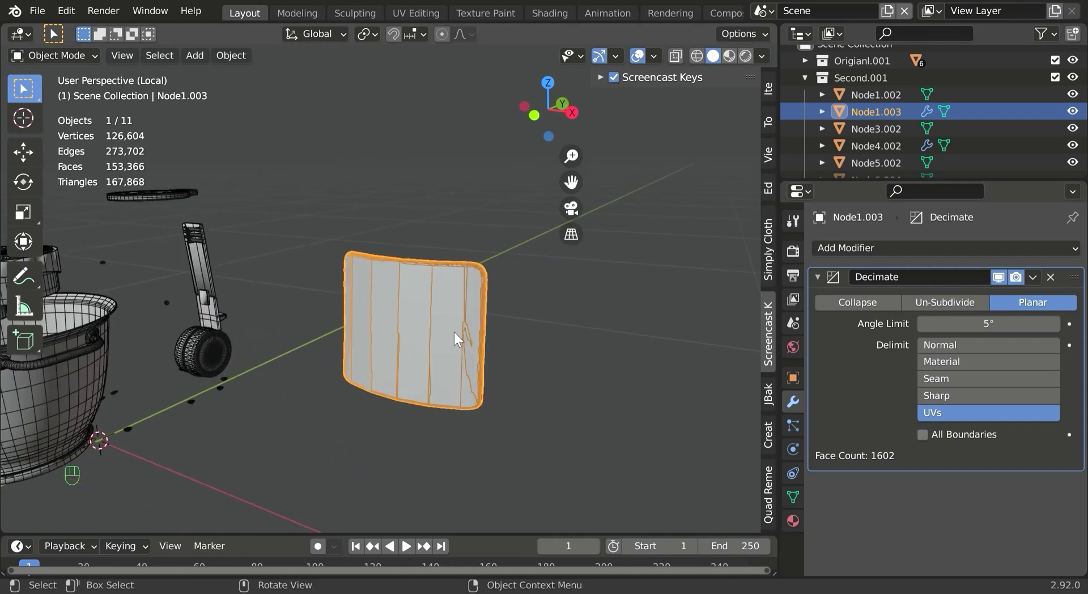
middle_drag(432, 352, 311, 334)
scroll(437, 356, down, 2)
middle_drag(492, 347, 465, 361)
shift+middle_drag(258, 404, 302, 385)
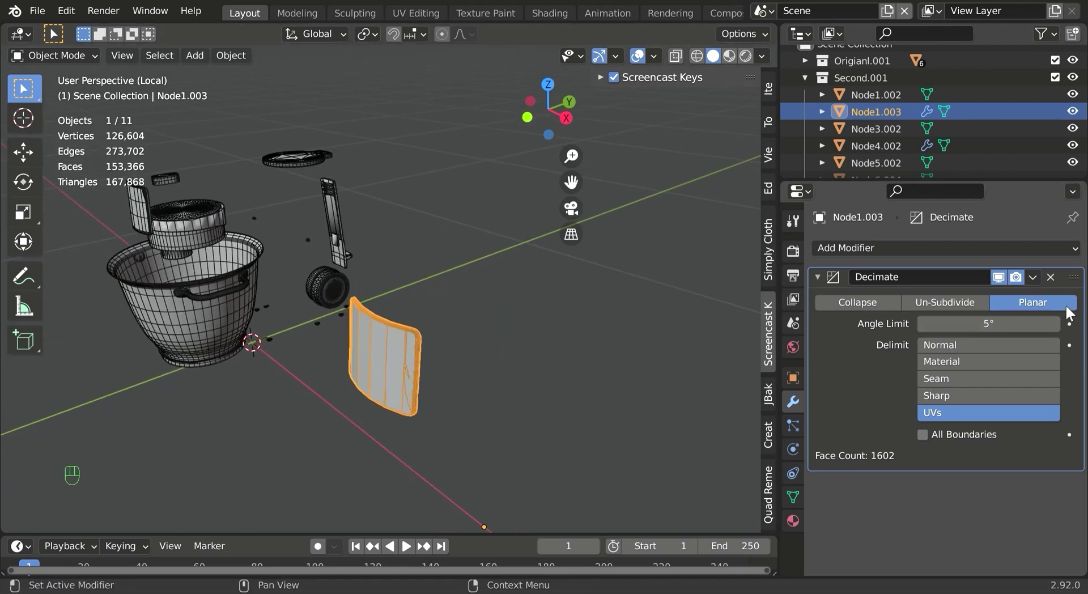
Remove the Decimate modifier from the cover panel and inspect the dense remeshed surface.
click(1052, 278)
middle_drag(330, 272, 631, 352)
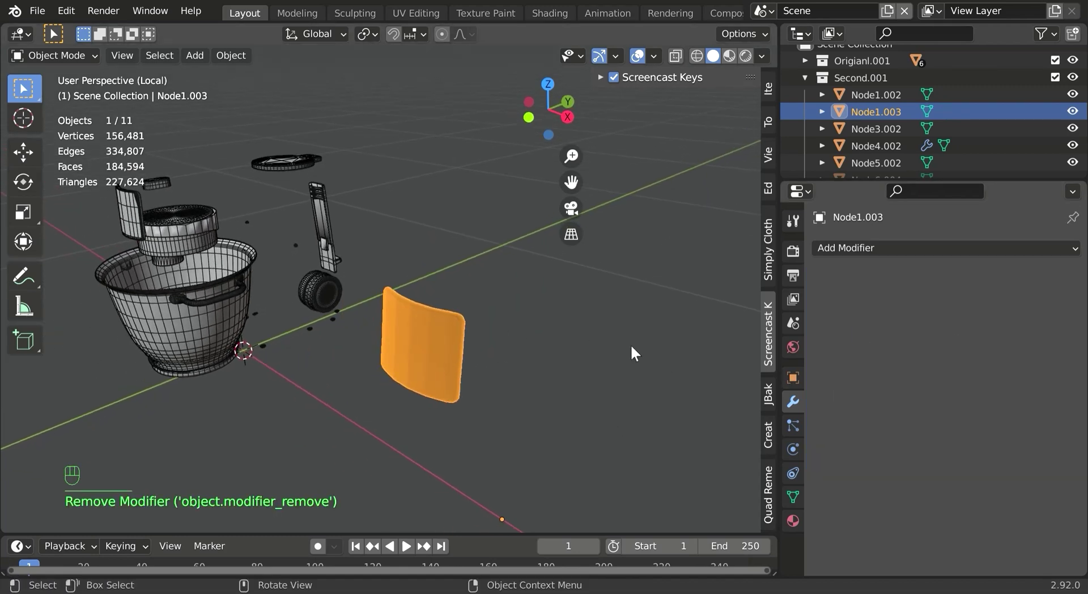
middle_drag(510, 406, 542, 414)
shift+middle_drag(515, 355, 546, 365)
middle_drag(631, 343, 415, 358)
middle_drag(354, 294, 408, 288)
scroll(697, 318, down, 1)
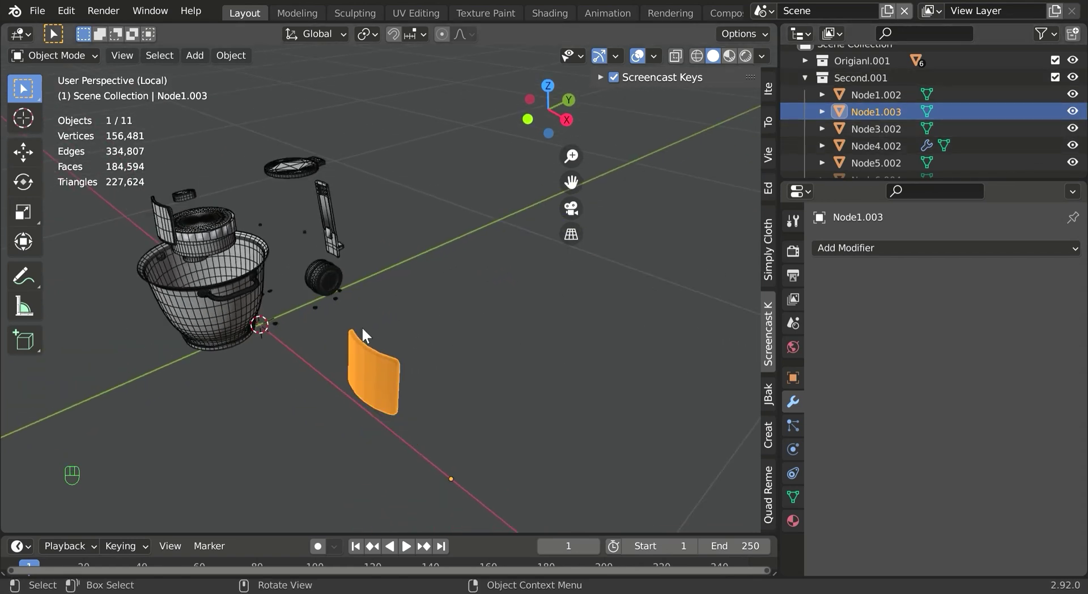